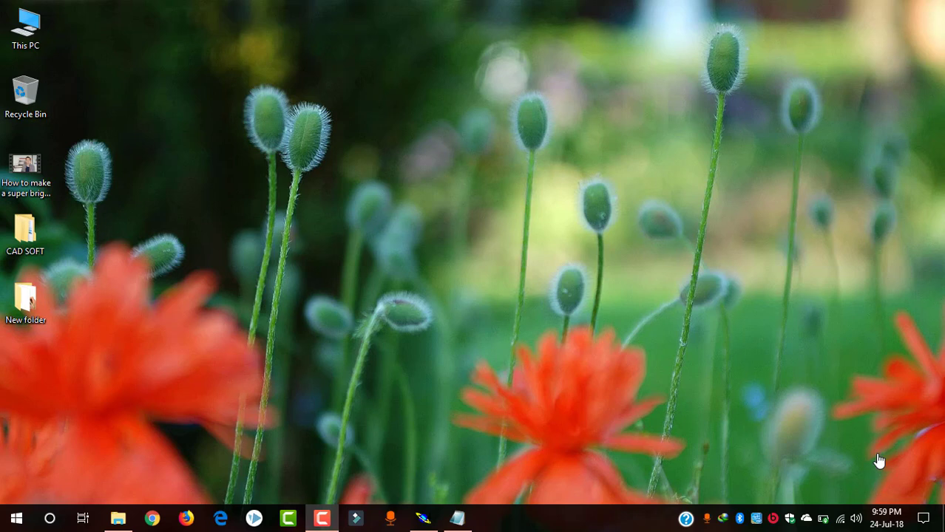
# Step: Open the CAD Class 2 notes and scroll through steps 4 to 16
pyautogui.click(468, 518)
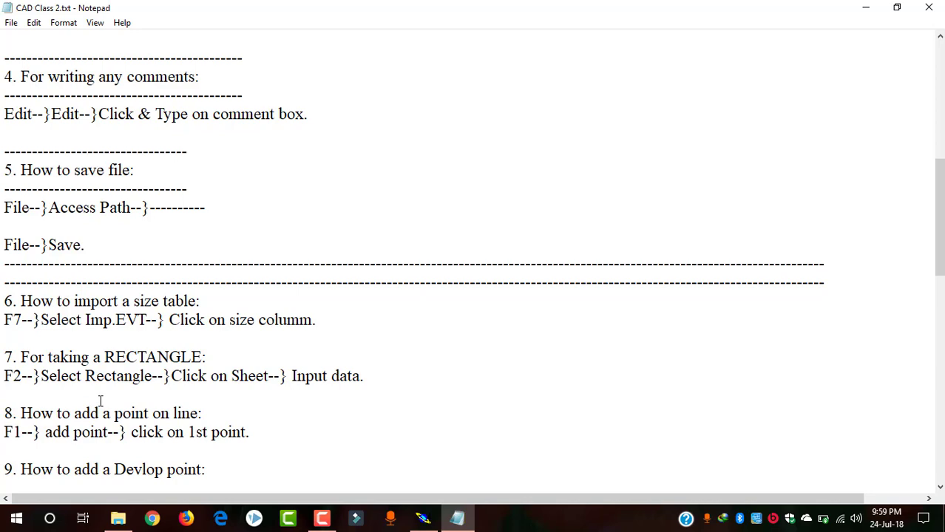
pyautogui.scroll(-4, 54, 416)
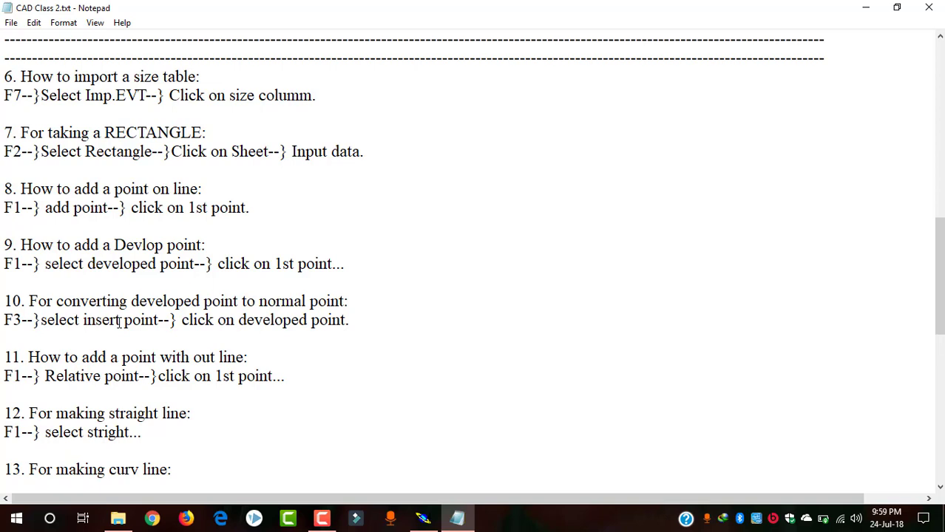
pyautogui.scroll(-1, 118, 325)
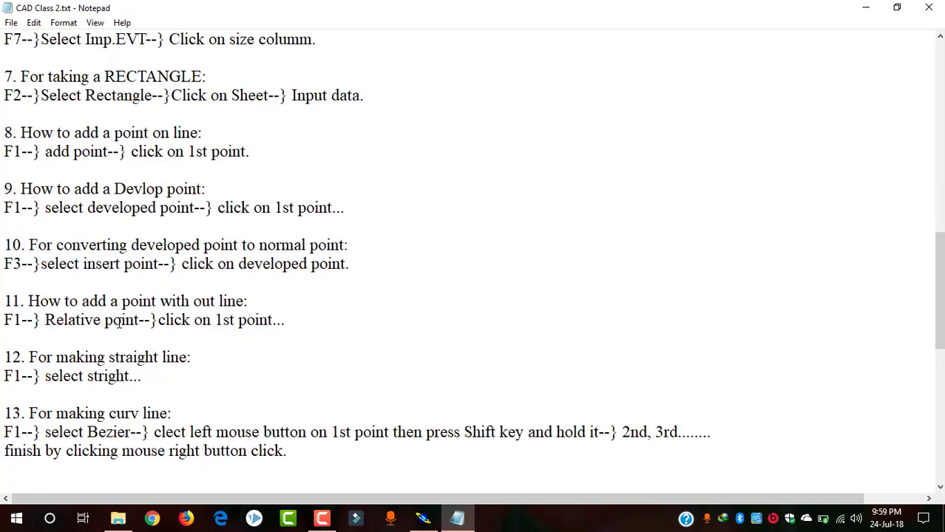
pyautogui.scroll(-1, 119, 326)
pyautogui.scroll(-1, 118, 326)
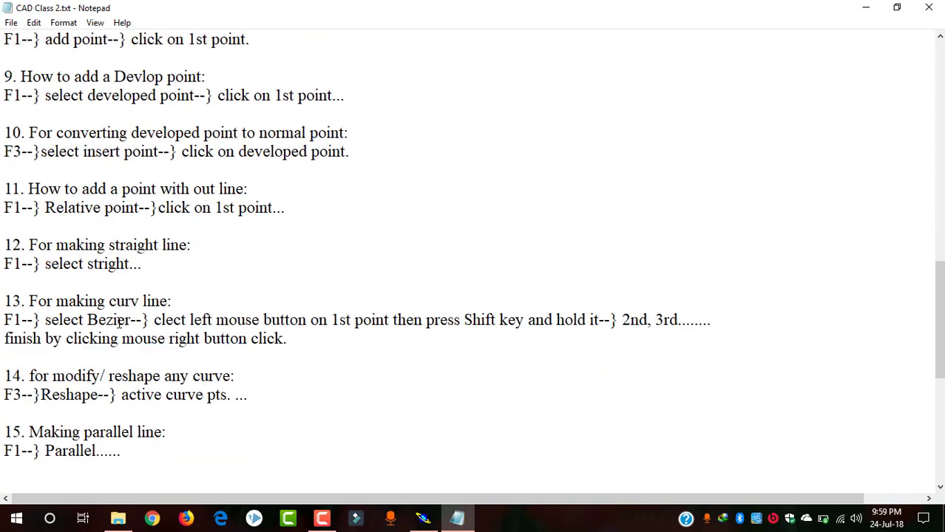
pyautogui.scroll(-2, 118, 324)
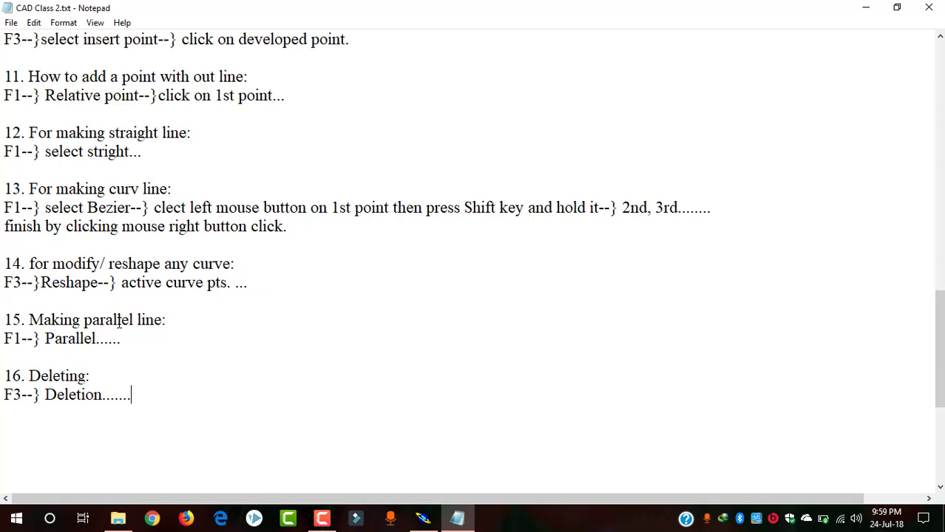
pyautogui.scroll(4, 118, 323)
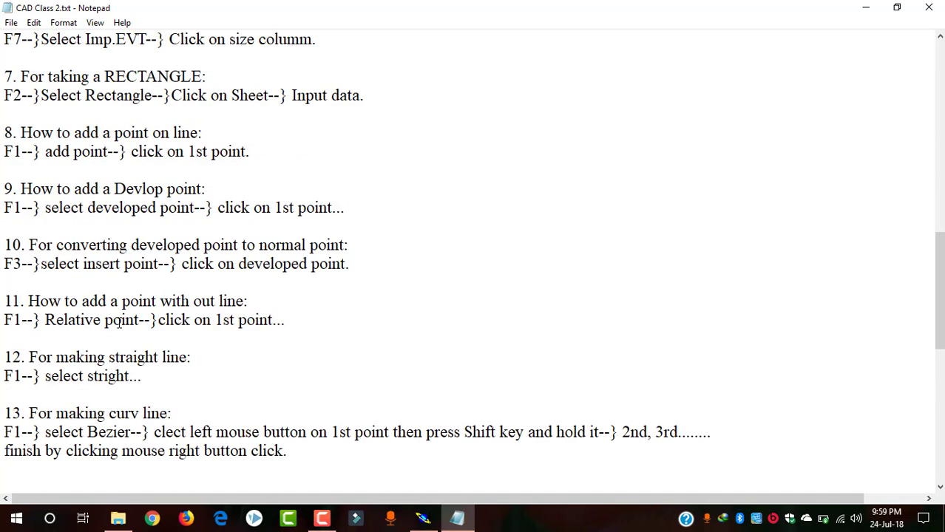
pyautogui.scroll(3, 118, 322)
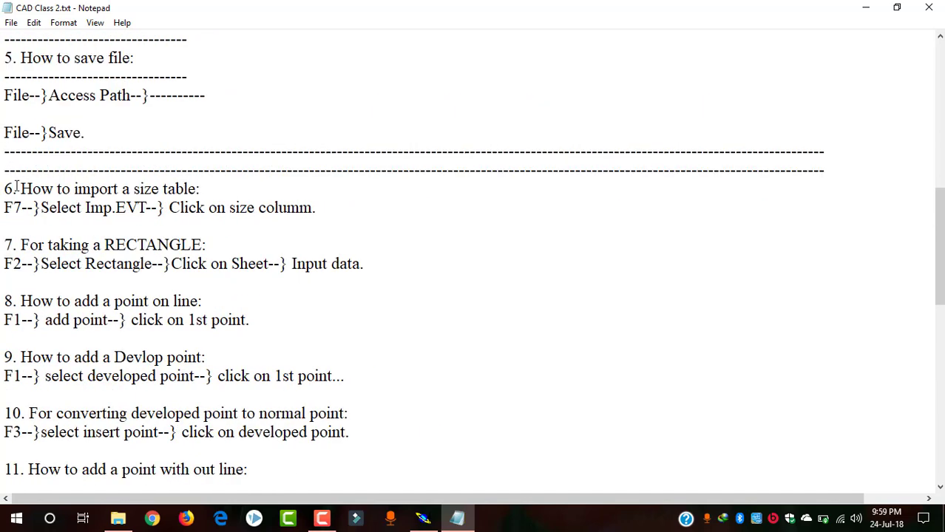
# Step: Select the item 6 F7 instruction text, deselect it, and minimise the notes
pyautogui.moveTo(4, 189)
pyautogui.mouseDown()
pyautogui.moveTo(191, 208)
pyautogui.moveTo(260, 203)
pyautogui.mouseUp()
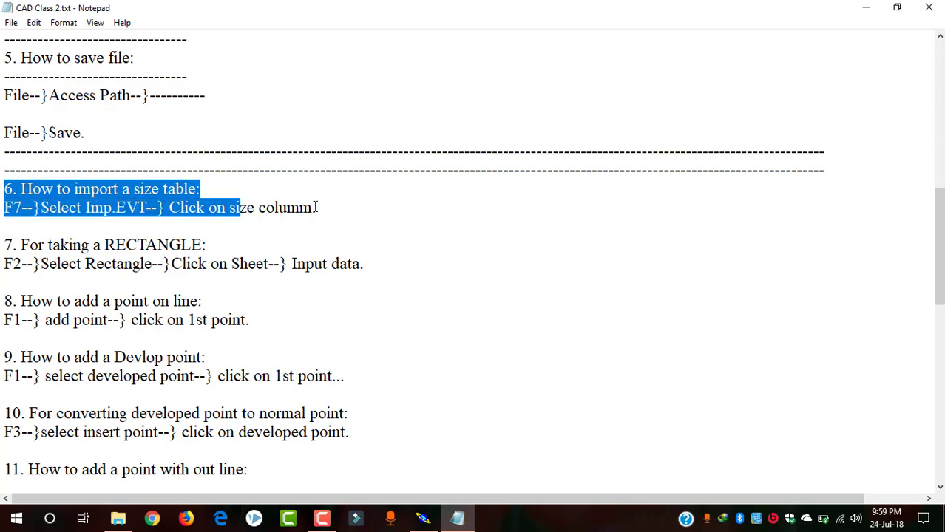
pyautogui.moveTo(317, 208); pyautogui.dragTo(48, 210)
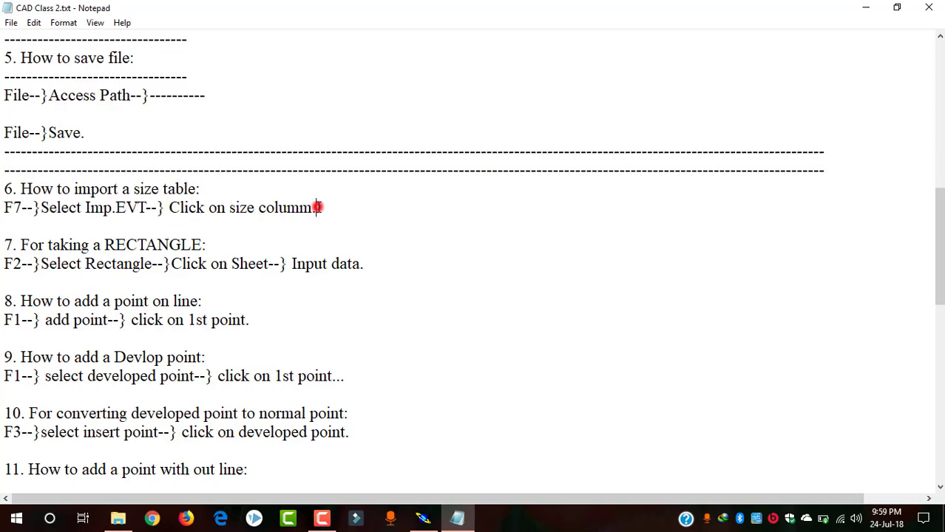
pyautogui.click(78, 211)
pyautogui.click(137, 209)
pyautogui.click(867, 6)
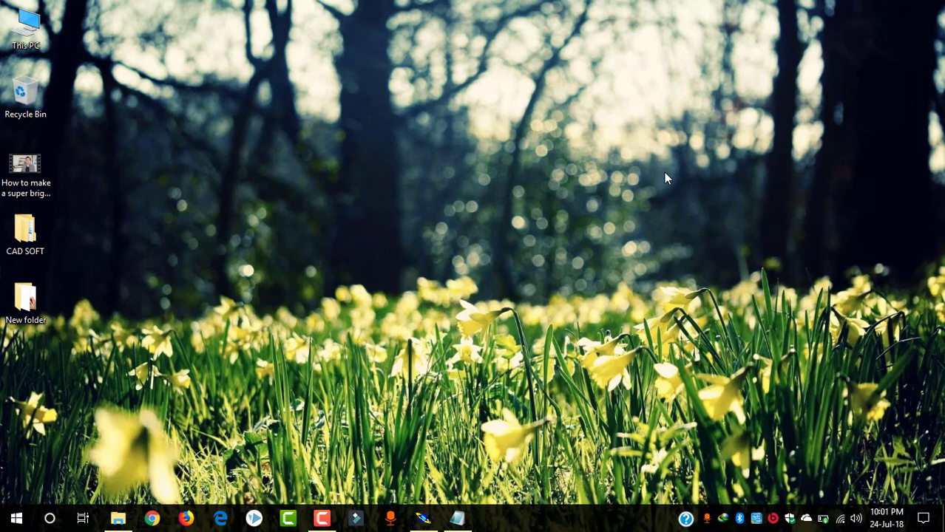
# Step: Run 'notepad' from the Win+R prompt to get a blank Untitled document
pyautogui.press('super+r')
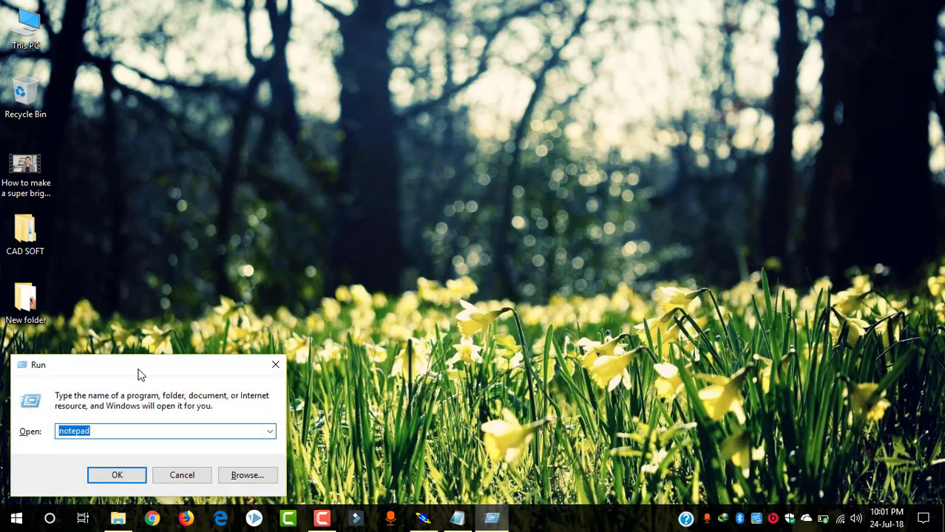
pyautogui.moveTo(138, 366); pyautogui.dragTo(143, 365)
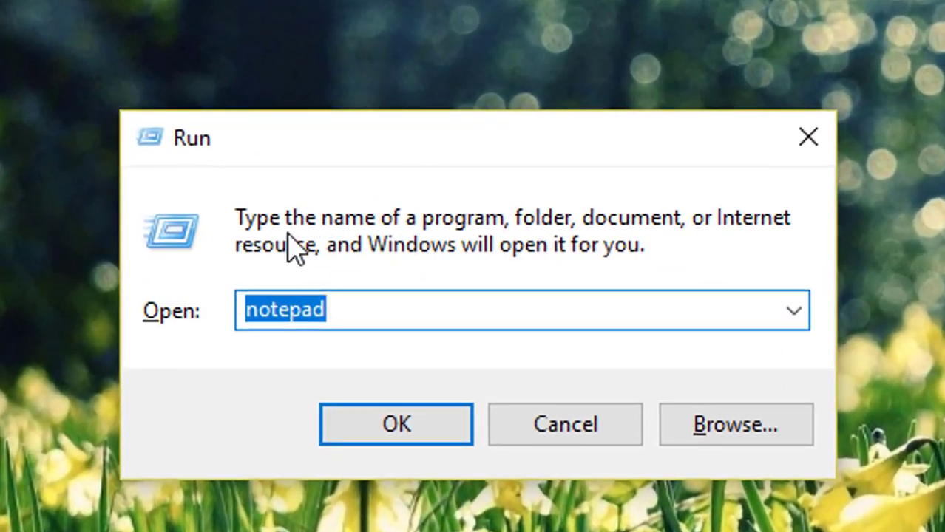
pyautogui.press('BackSpace')
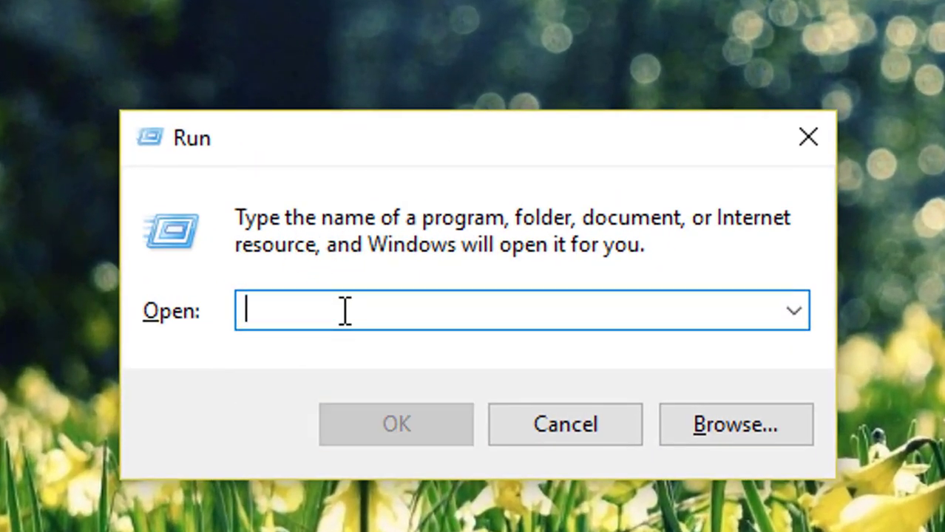
pyautogui.write('notep')
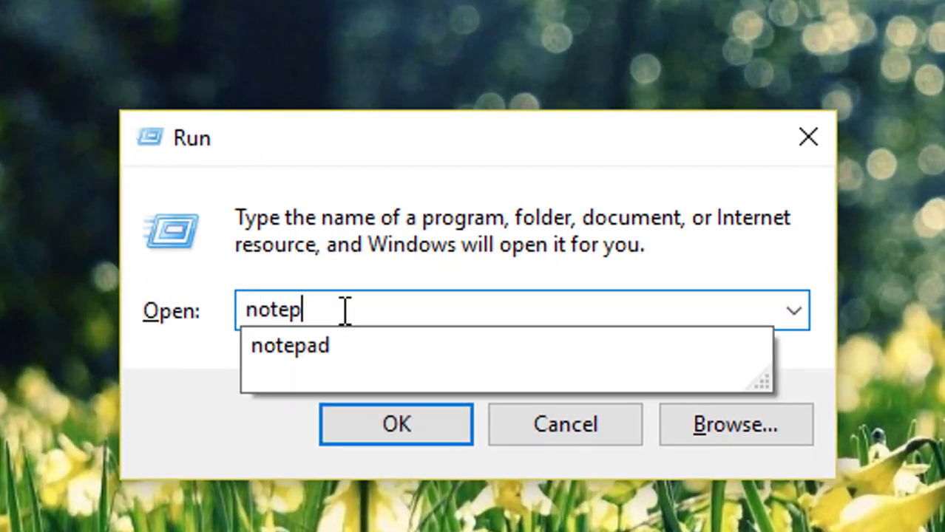
pyautogui.write('ad')
pyautogui.press('Return')
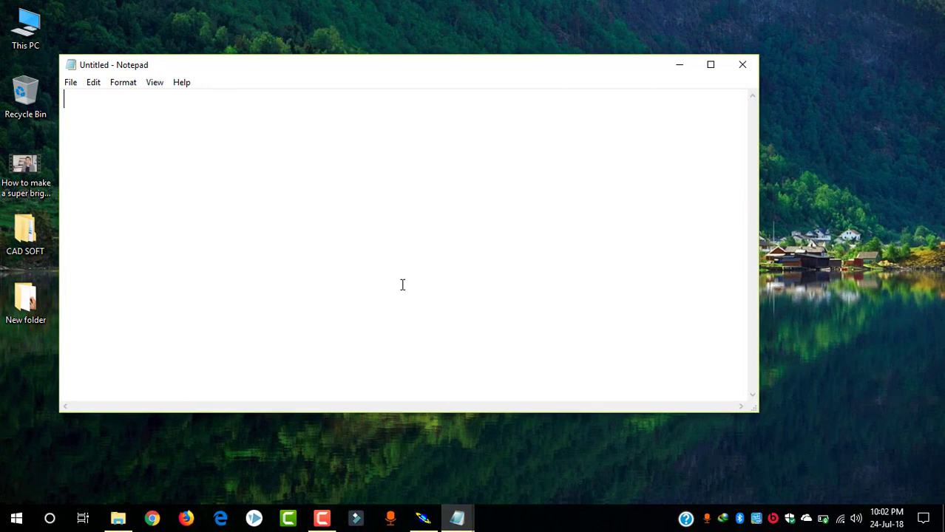
# Step: Type the sizes alpha, s, m, *l, xl and xxl, each on its own line
pyautogui.write('a')
pyautogui.write('lpha')
pyautogui.press('Return')
pyautogui.write('s')
pyautogui.press('Return')
pyautogui.write('m')
pyautogui.press('Return')
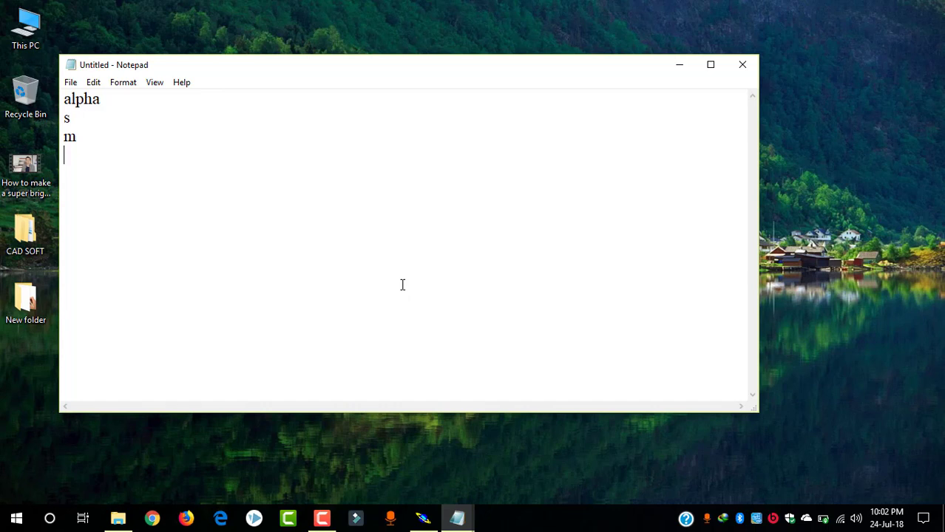
pyautogui.write('*')
pyautogui.write('l')
pyautogui.press('Return')
pyautogui.write('xl')
pyautogui.press('Return')
pyautogui.write('xxl')
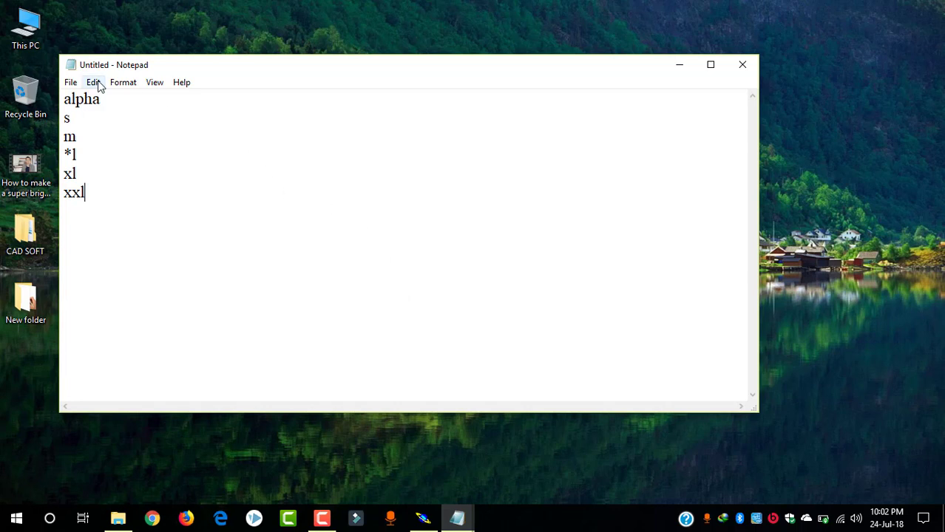
# Step: Start saving into Cad Work > 6th sem size, with s-l-xxl.eva.txt as the file name
pyautogui.click(71, 82)
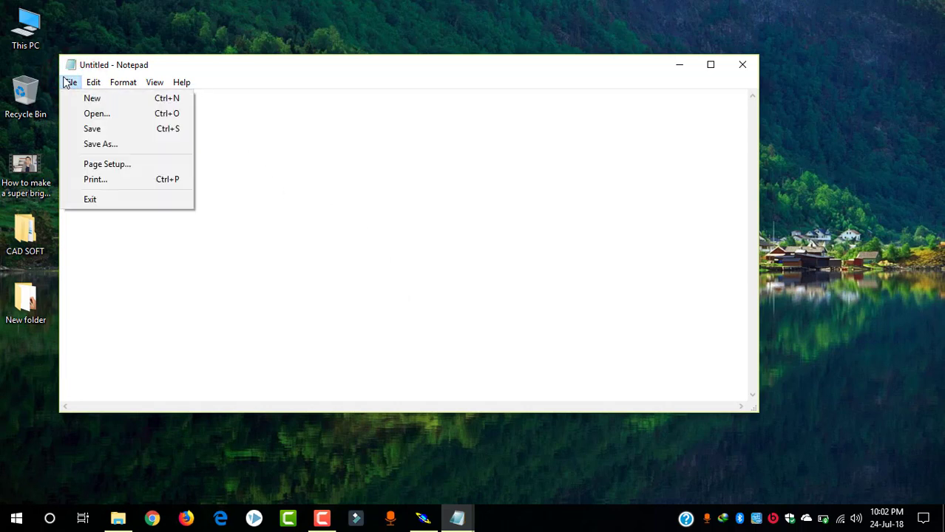
pyautogui.click(90, 131)
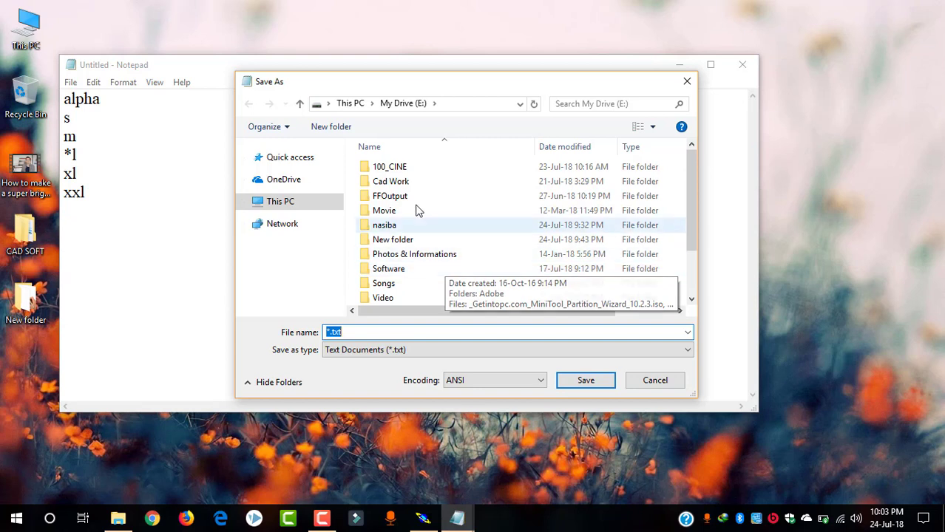
pyautogui.doubleClick(388, 182)
pyautogui.click(416, 253)
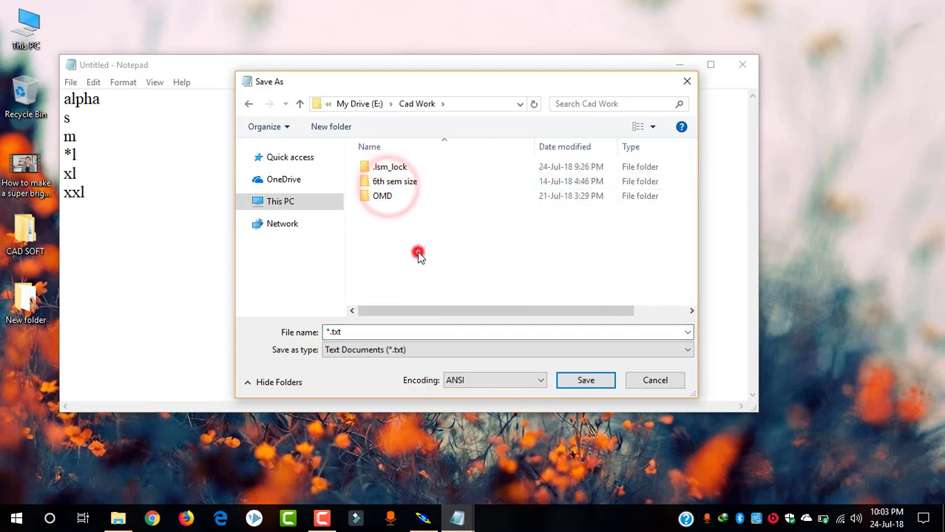
pyautogui.doubleClick(400, 184)
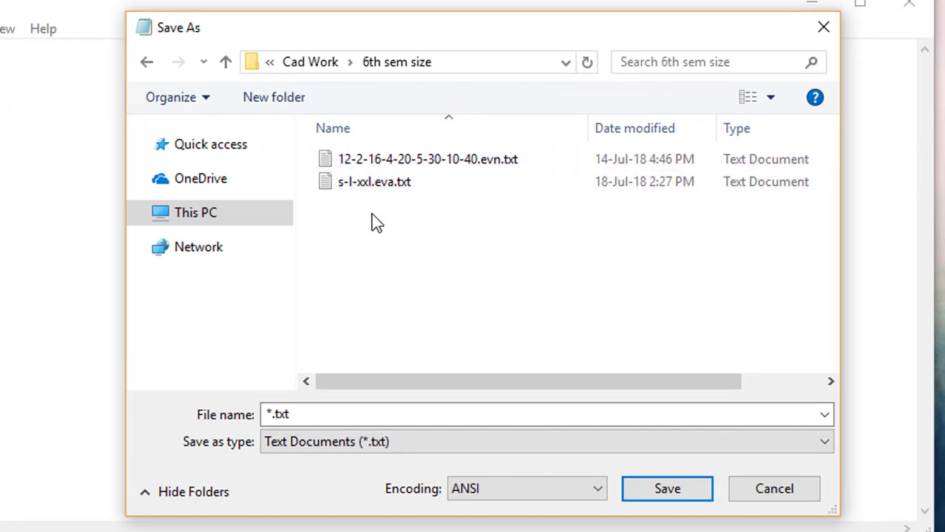
pyautogui.click(367, 190)
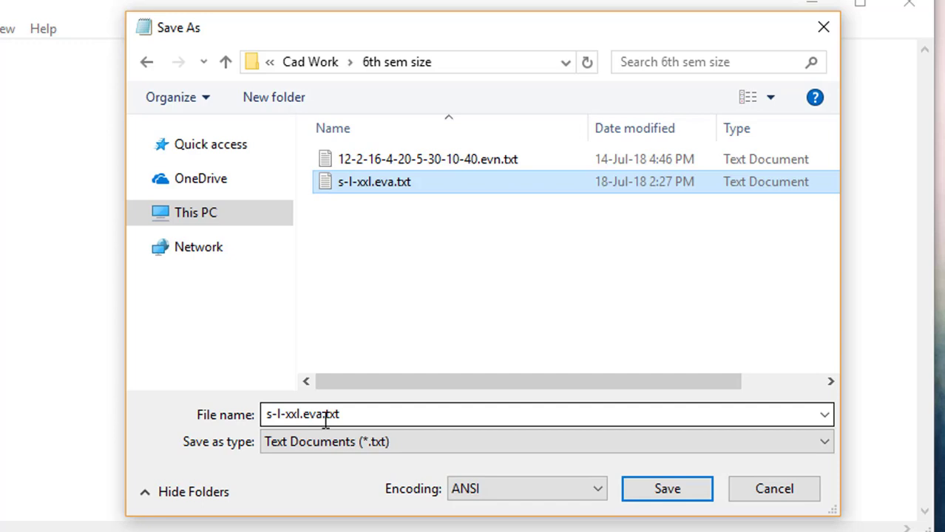
# Step: Set the file name to s-l-xxl.eva with the Text Documents file type
pyautogui.click(324, 443)
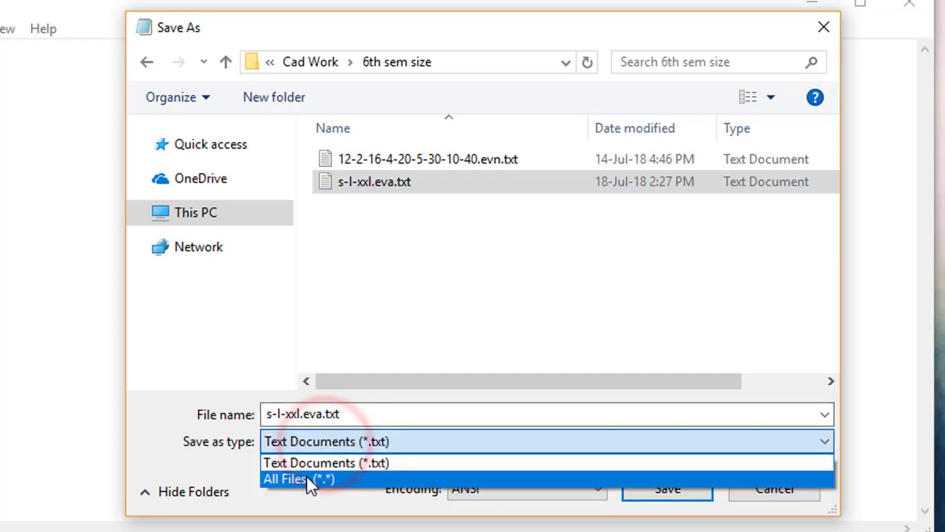
pyautogui.click(309, 480)
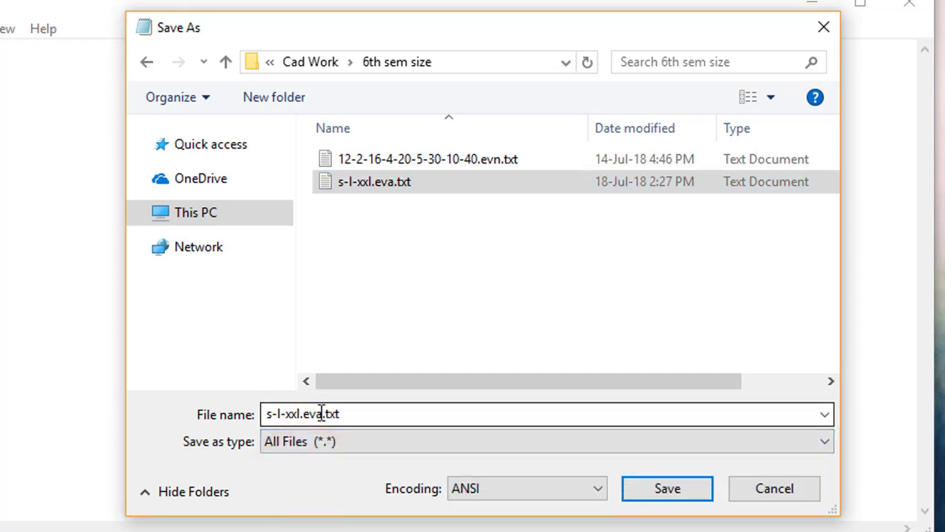
pyautogui.doubleClick(270, 414)
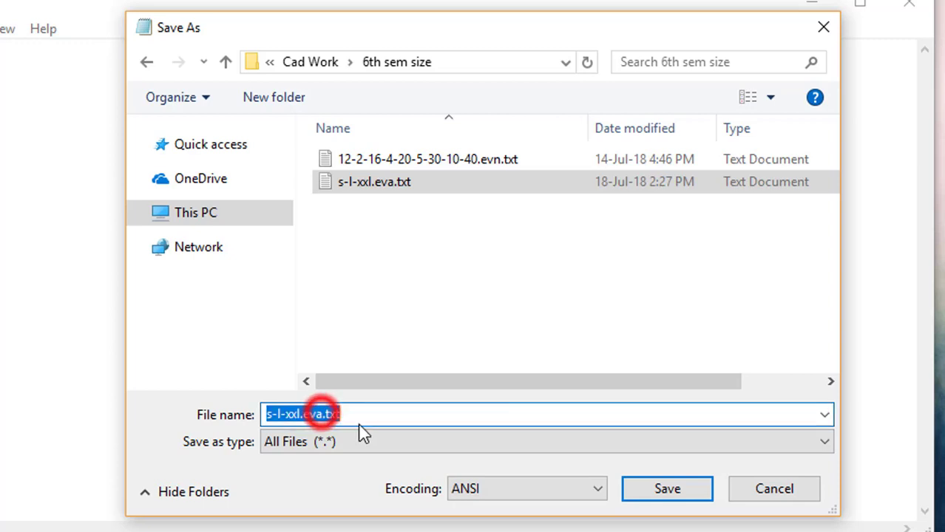
pyautogui.click(326, 444)
pyautogui.click(312, 464)
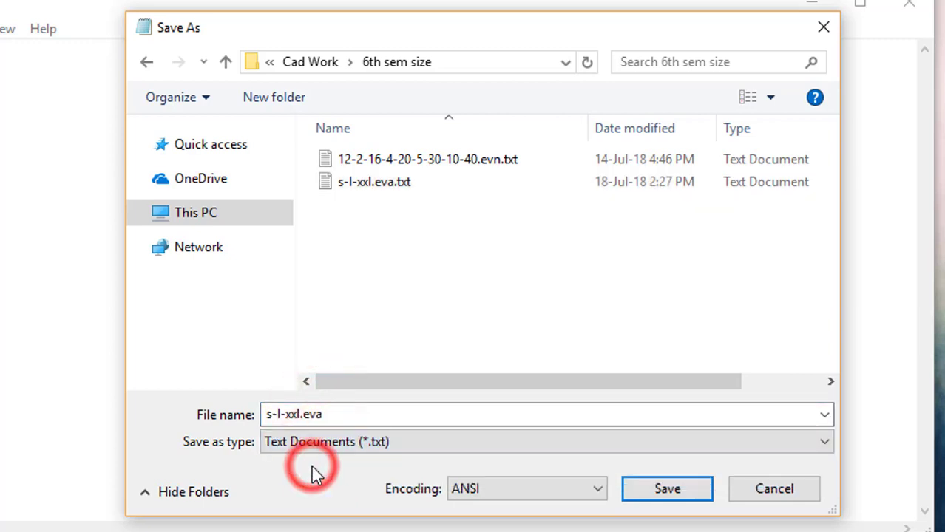
pyautogui.doubleClick(345, 415)
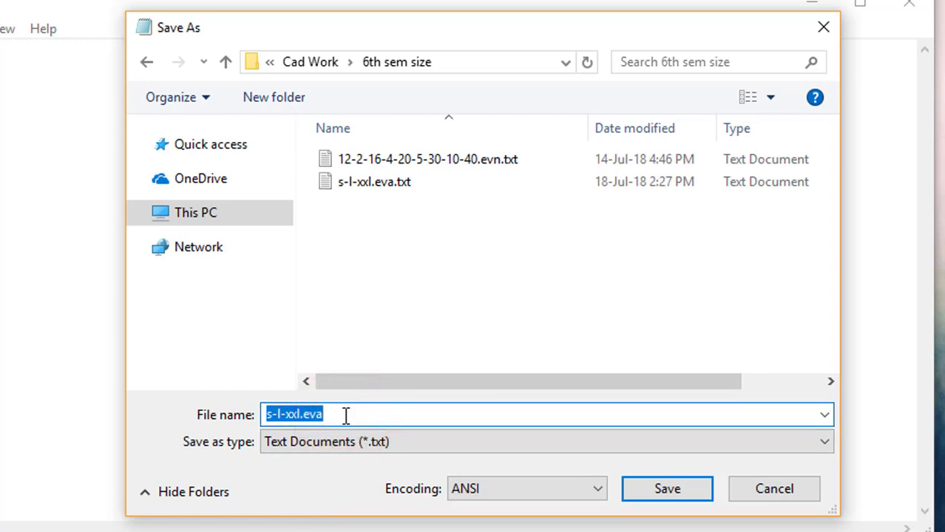
pyautogui.press('BackSpace')
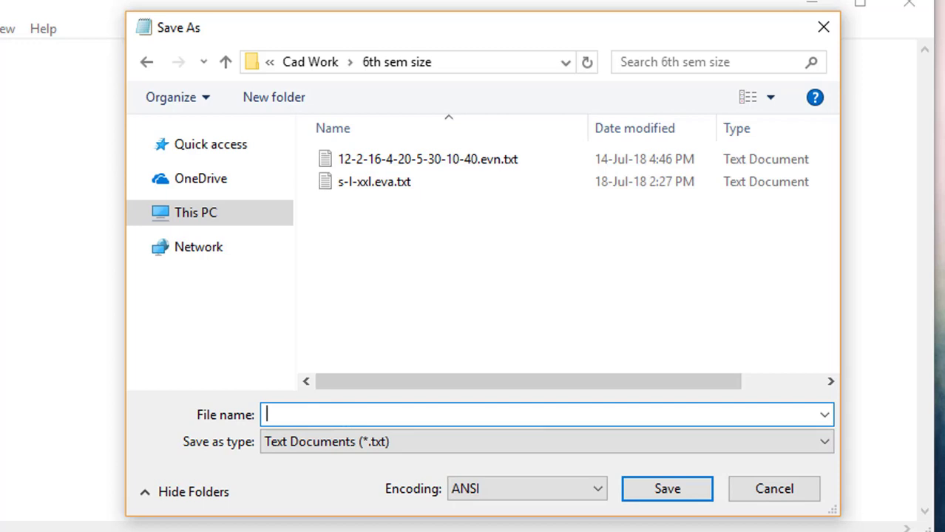
pyautogui.write('s-')
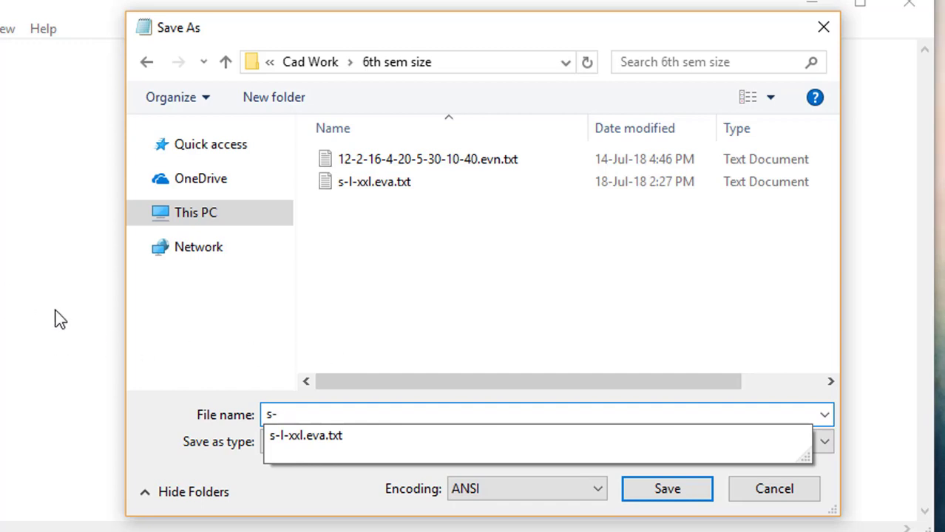
pyautogui.write('l-')
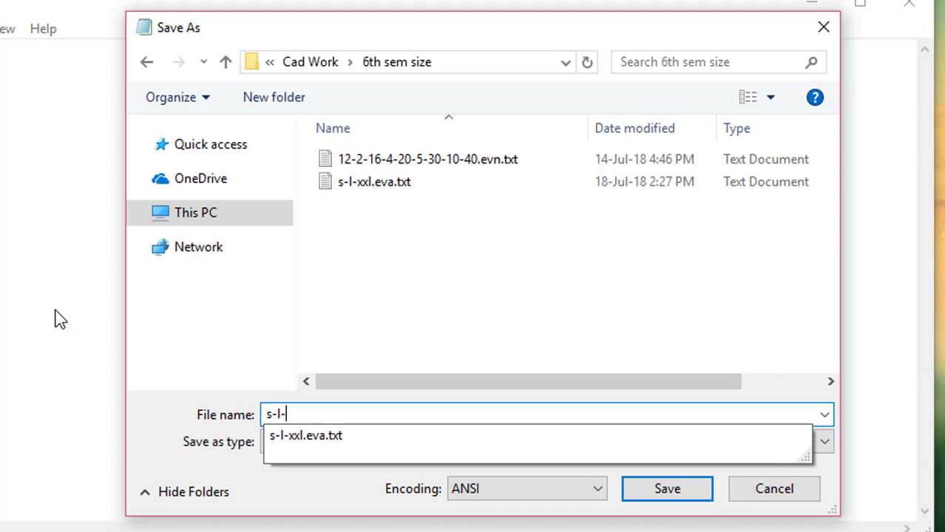
pyautogui.write('xxl')
pyautogui.write('.')
pyautogui.write('eva')
# Step: Save, replace the existing s-l-xxl.eva.txt, and minimise Notepad
pyautogui.click(664, 500)
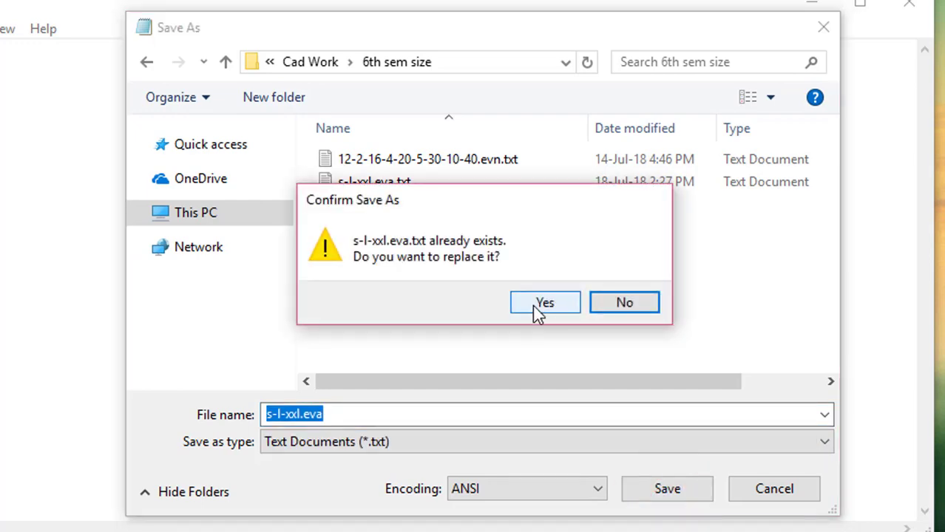
pyautogui.click(533, 305)
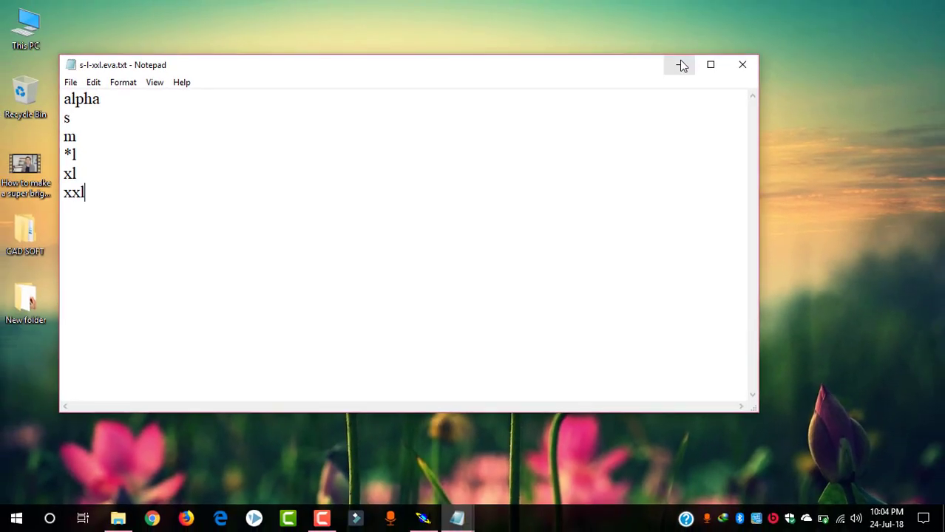
pyautogui.click(679, 61)
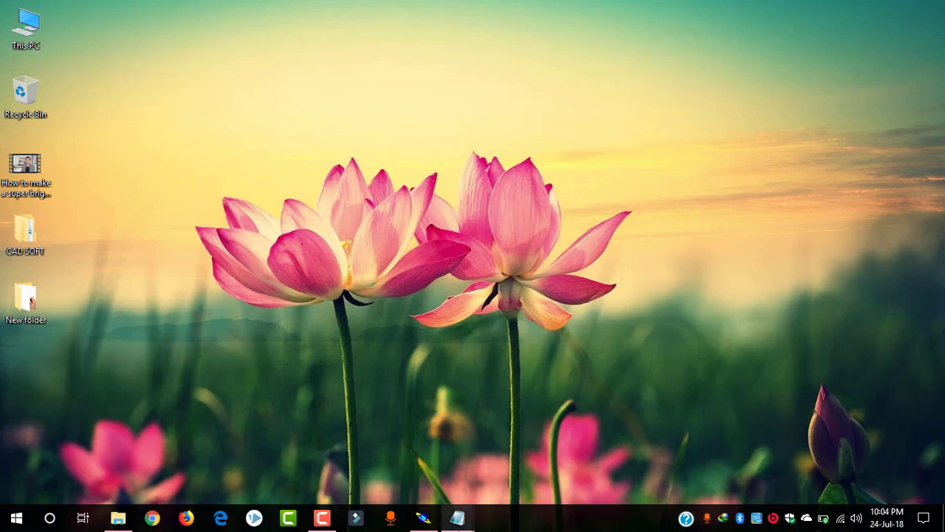
# Step: Minimise the CAD Class 2 notes and bring the Modaris window back
pyautogui.moveTo(456, 519)
pyautogui.click(388, 469)
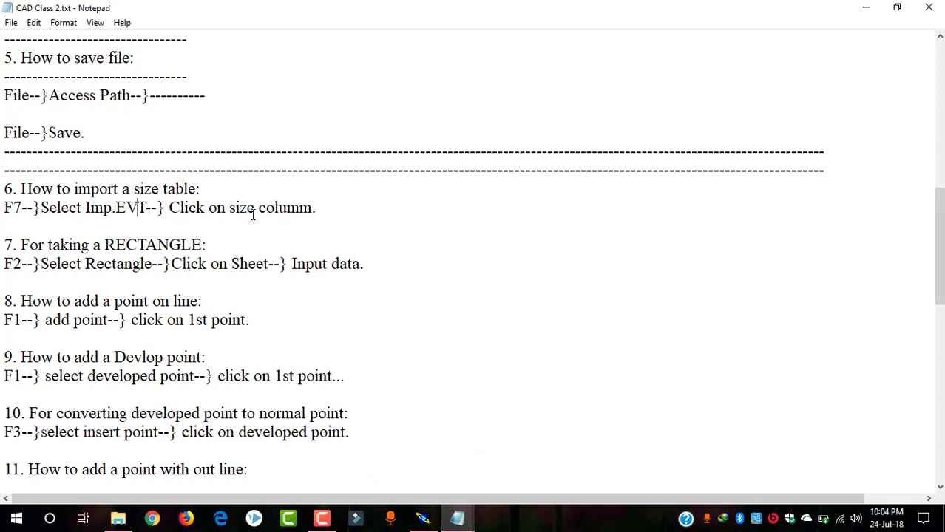
pyautogui.click(866, 7)
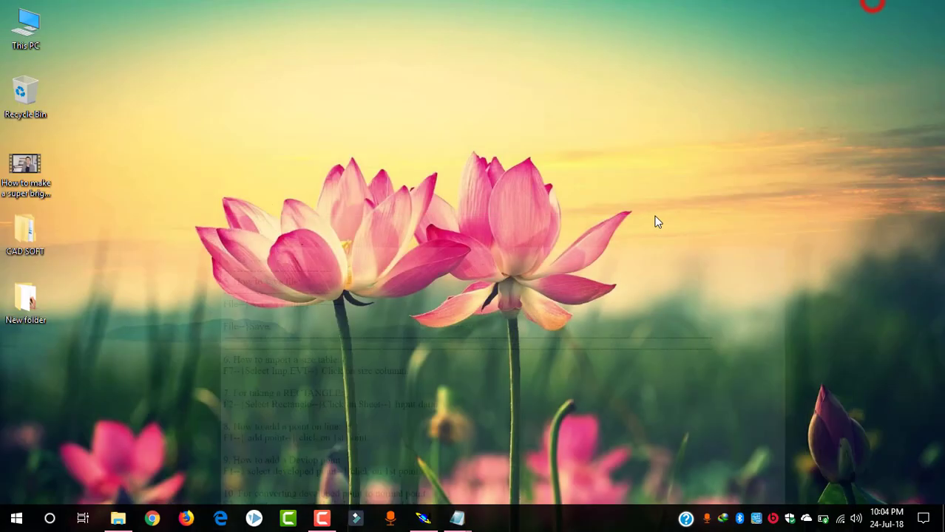
pyautogui.click(423, 518)
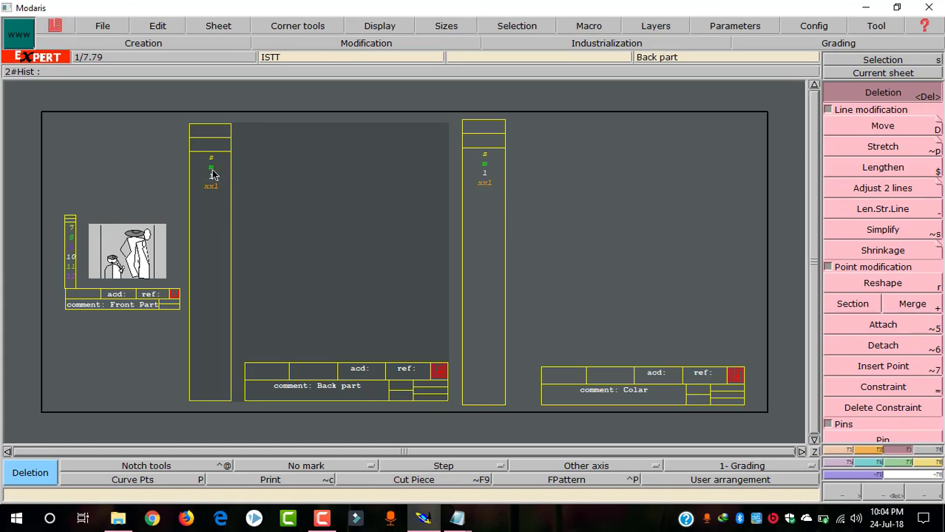
# Step: End deletion, make Colar the current sheet, and activate Imp. EVT from the Evolution panel
pyautogui.rightClick(224, 207)
pyautogui.click(496, 219)
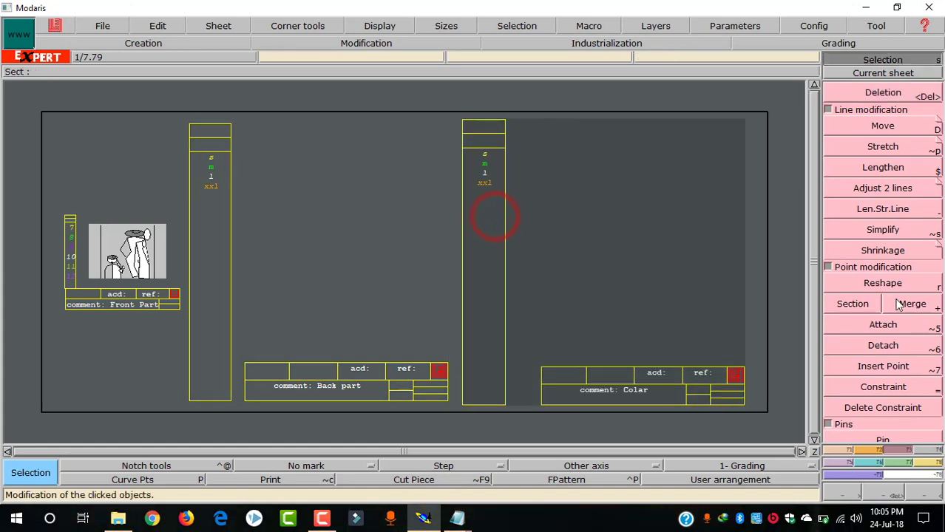
pyautogui.click(900, 464)
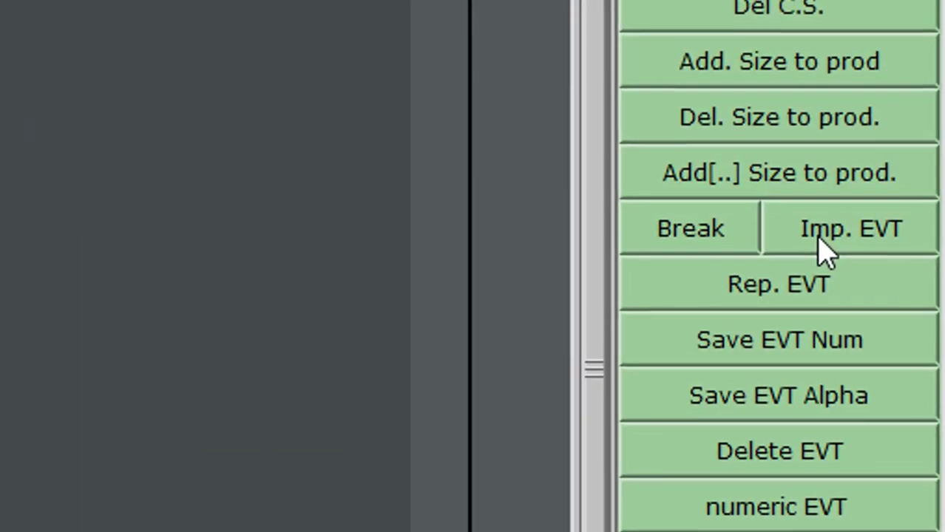
pyautogui.click(819, 238)
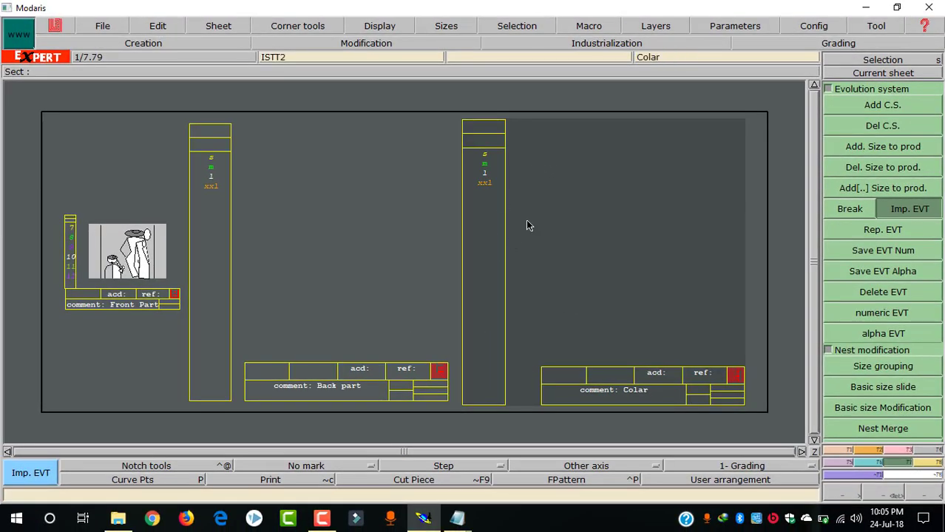
# Step: Import s-l-xxl.eva.txt from Cad Work > 6th sem size into Colar, adding size xl
pyautogui.click(485, 199)
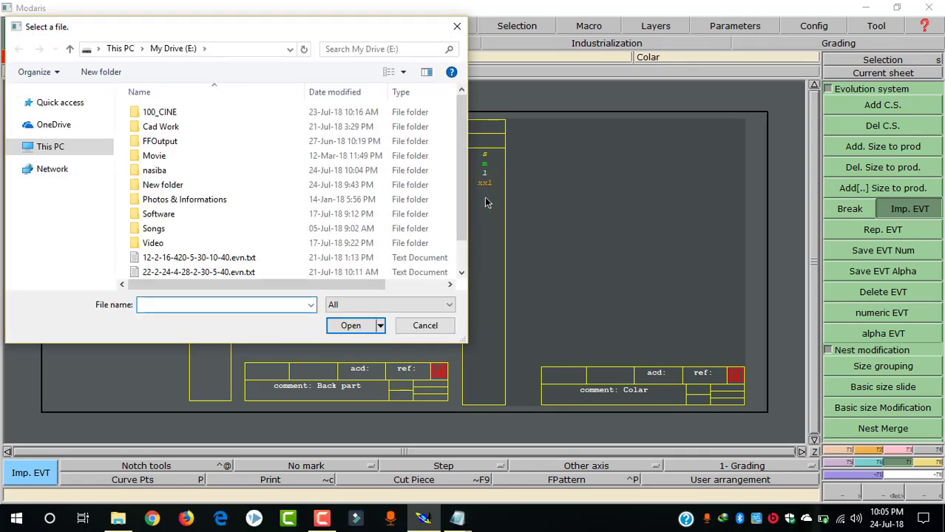
pyautogui.doubleClick(173, 128)
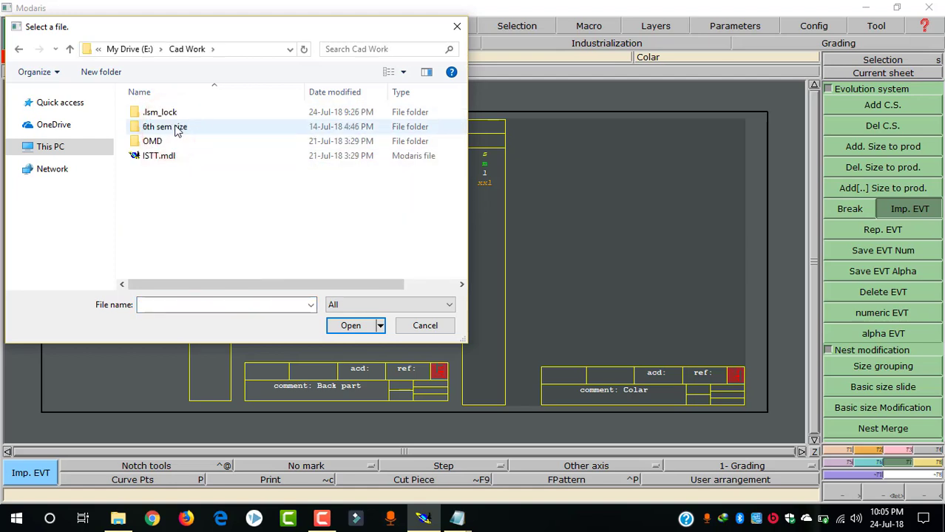
pyautogui.doubleClick(176, 128)
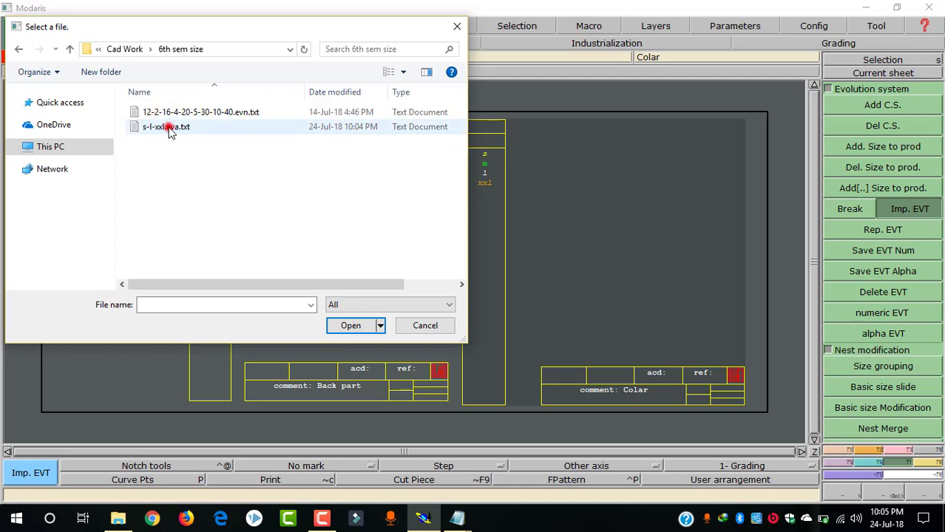
pyautogui.click(170, 129)
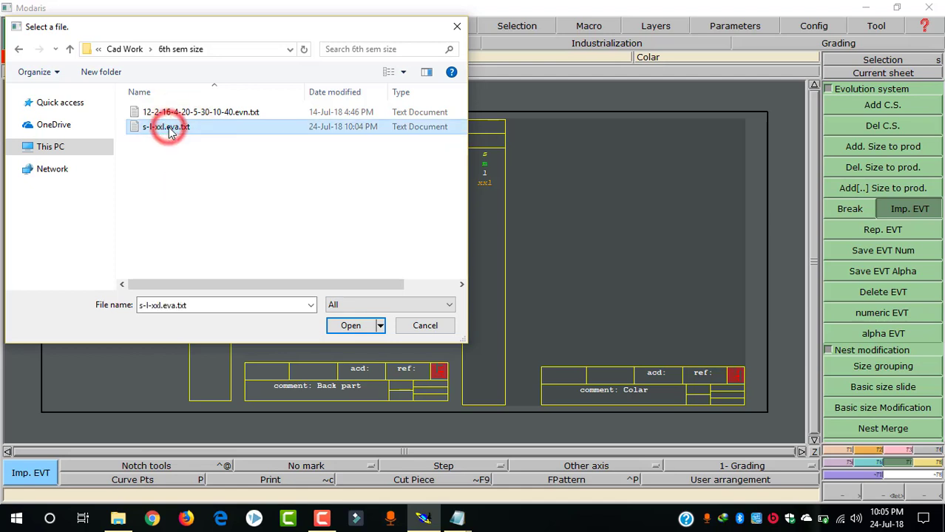
pyautogui.click(343, 304)
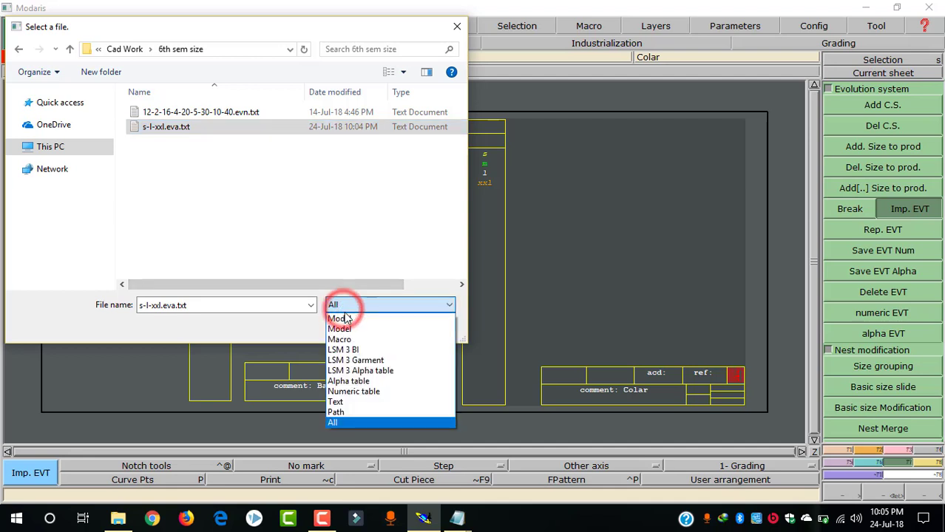
pyautogui.click(345, 328)
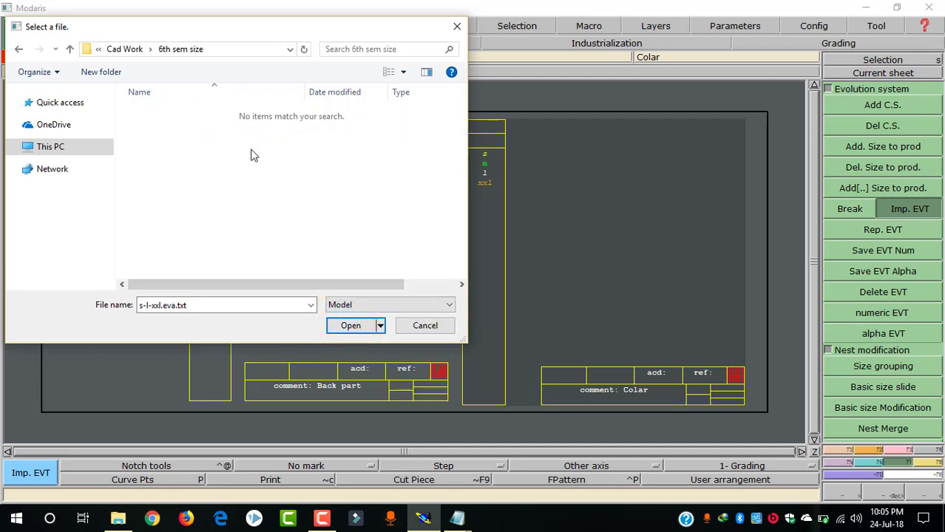
pyautogui.click(344, 305)
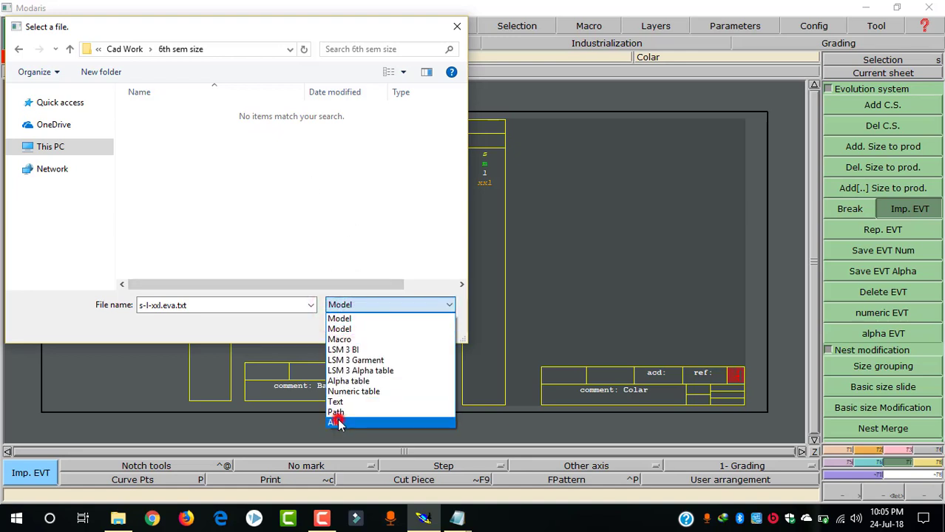
pyautogui.click(338, 423)
pyautogui.click(357, 327)
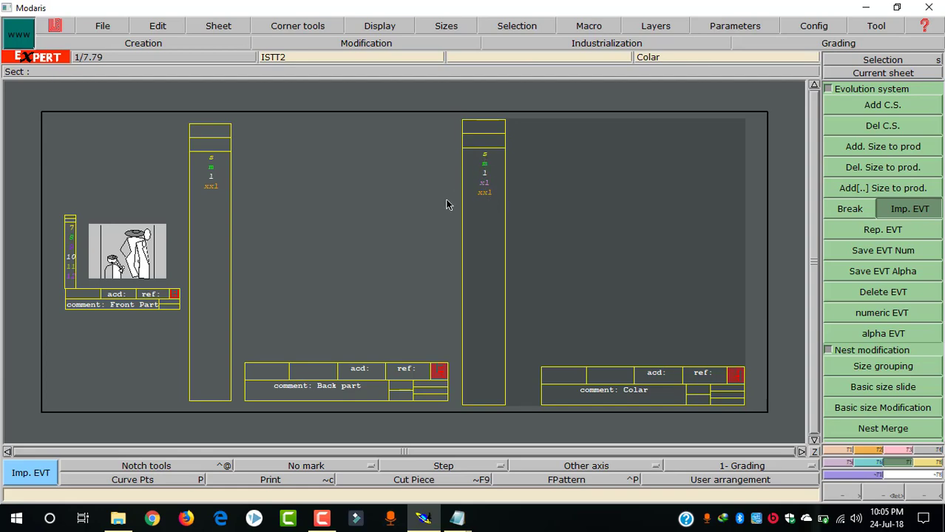
# Step: Import the s-l-xxl.eva.txt size table into the Back part piece too
pyautogui.click(210, 176)
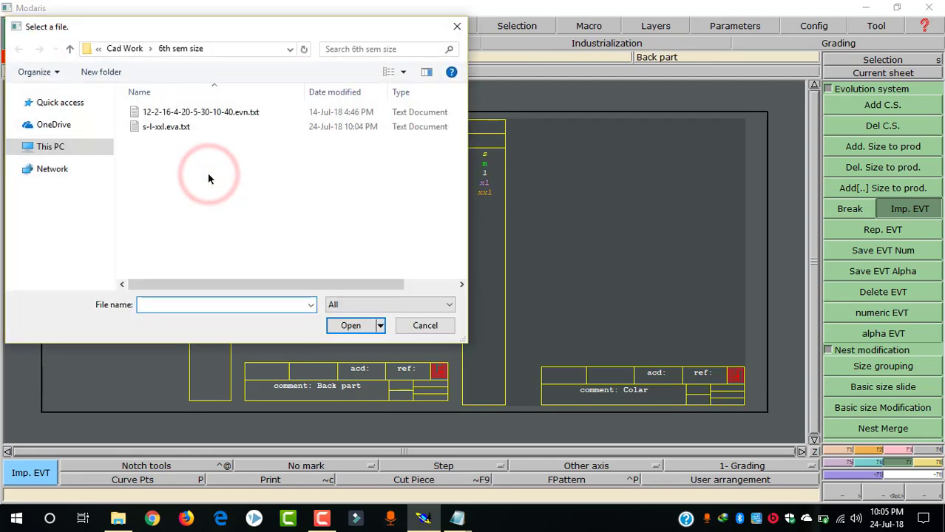
pyautogui.click(167, 126)
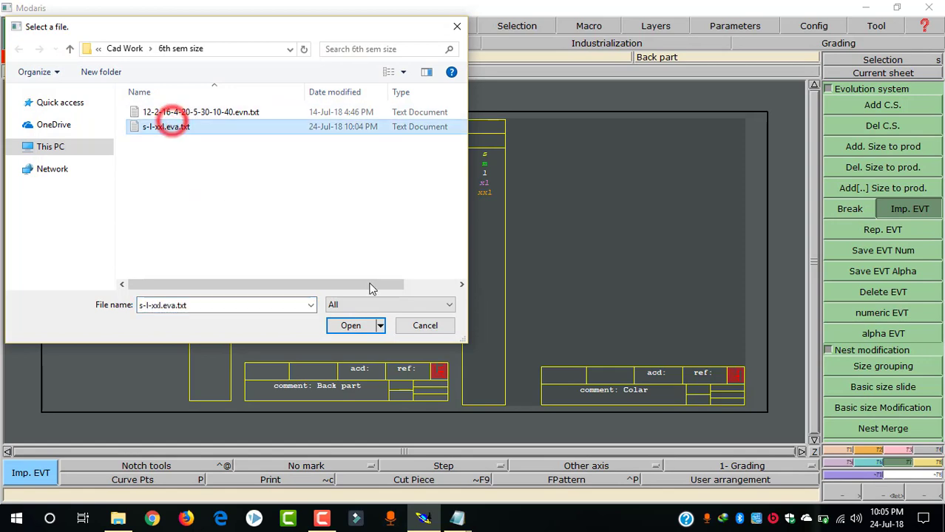
pyautogui.click(331, 326)
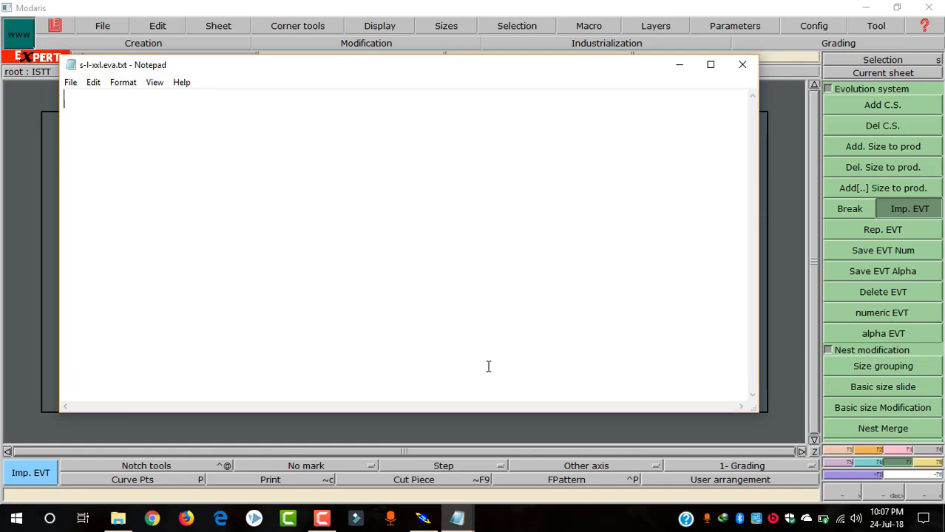
# Step: Type 'numeric' followed by 12, 14, 16, 20, 25, 30 and 40, each on its own line
pyautogui.write('numeri')
pyautogui.write('c')
pyautogui.press('Return')
pyautogui.write('12')
pyautogui.press('Return')
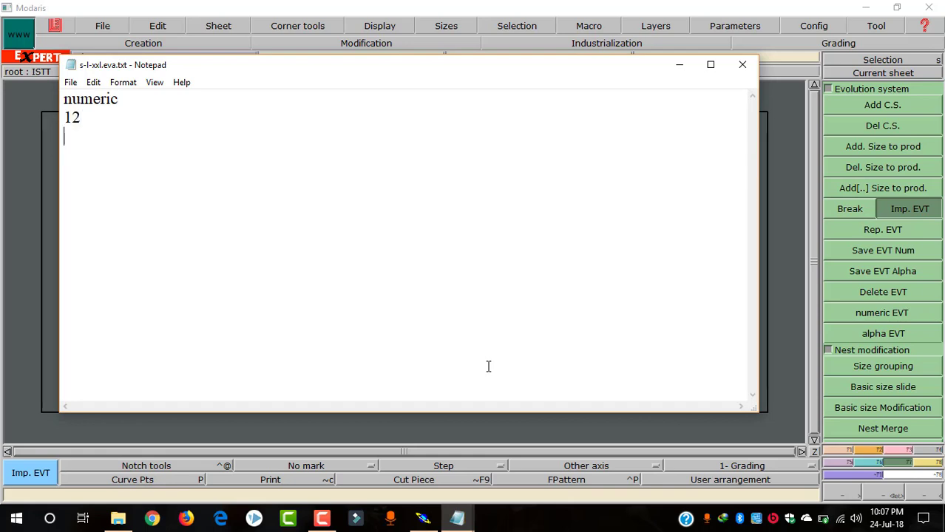
pyautogui.write('1')
pyautogui.write('4')
pyautogui.press('Return')
pyautogui.write('16')
pyautogui.press('Return')
pyautogui.write('20')
pyautogui.press('Return')
pyautogui.write('25')
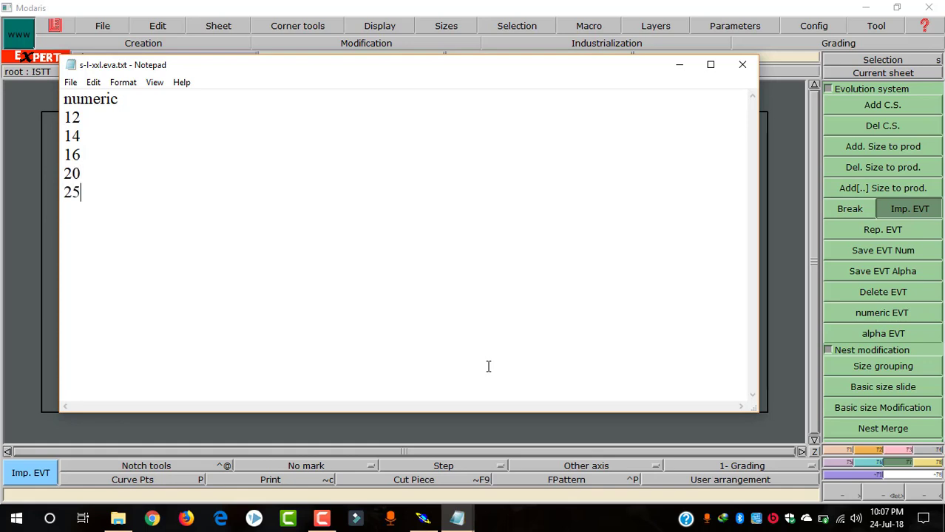
pyautogui.press('Return')
pyautogui.write('30')
pyautogui.press('Return')
pyautogui.write('40')
# Step: Append step values 2, 2, 4, 5, 5 and 10 to sizes 12, 14, 16, 20, 25 and 30
pyautogui.click(95, 118)
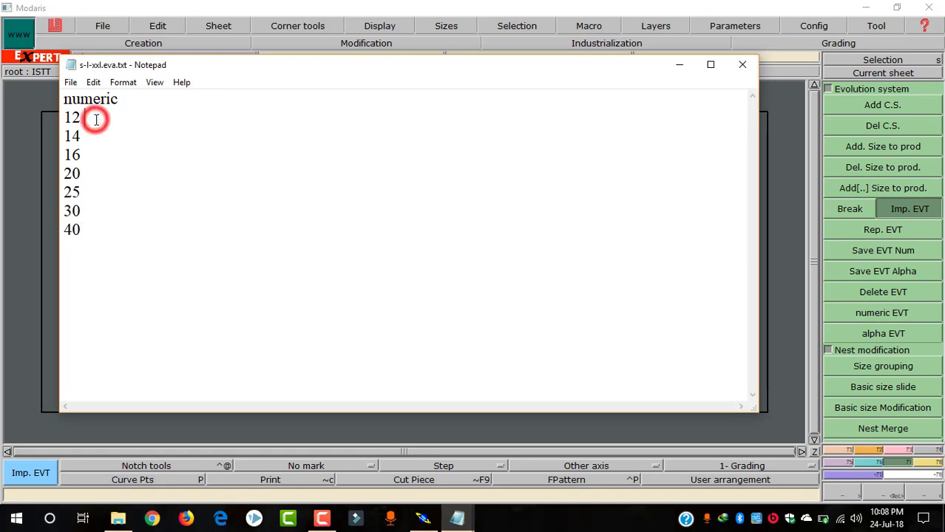
pyautogui.write('2')
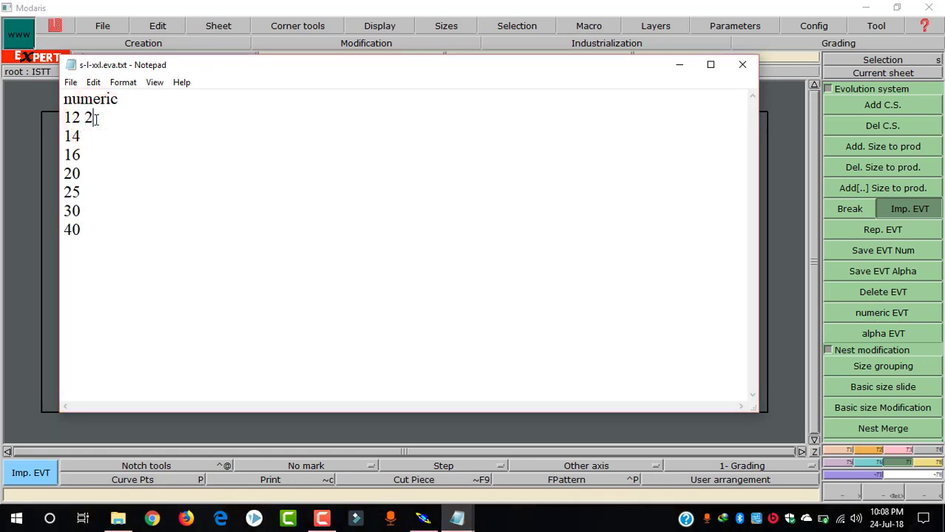
pyautogui.click(94, 137)
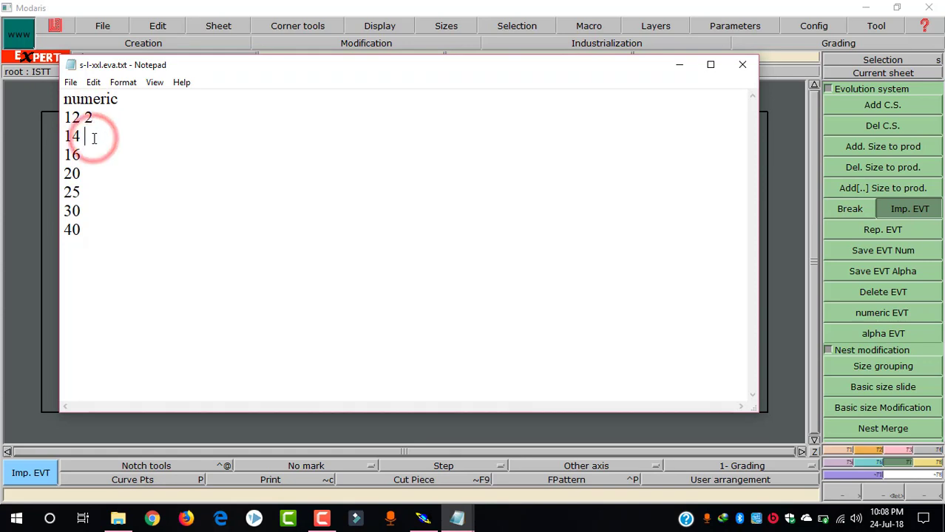
pyautogui.write('2')
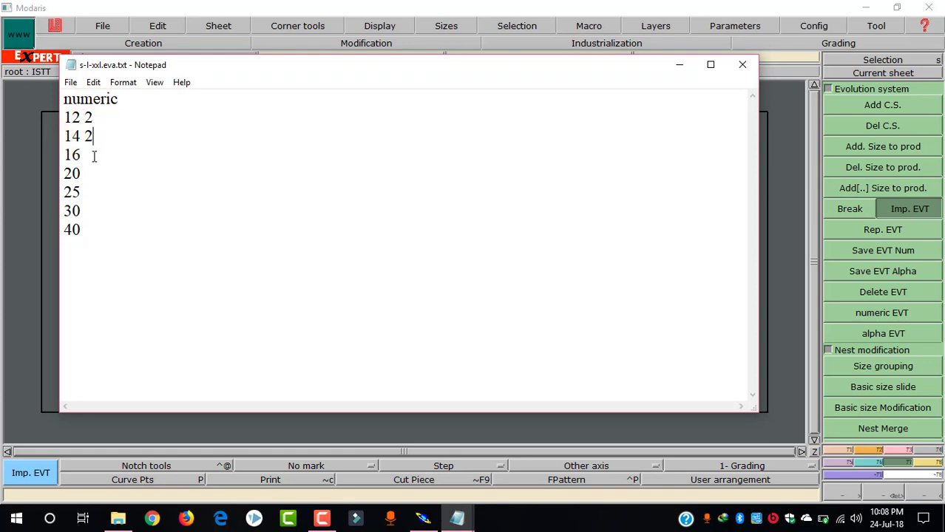
pyautogui.click(94, 156)
pyautogui.write('4')
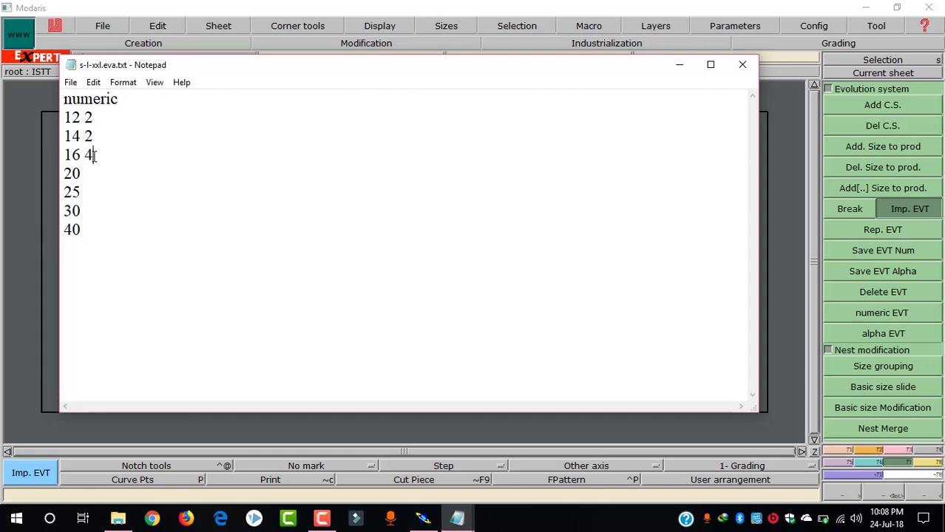
pyautogui.click(91, 178)
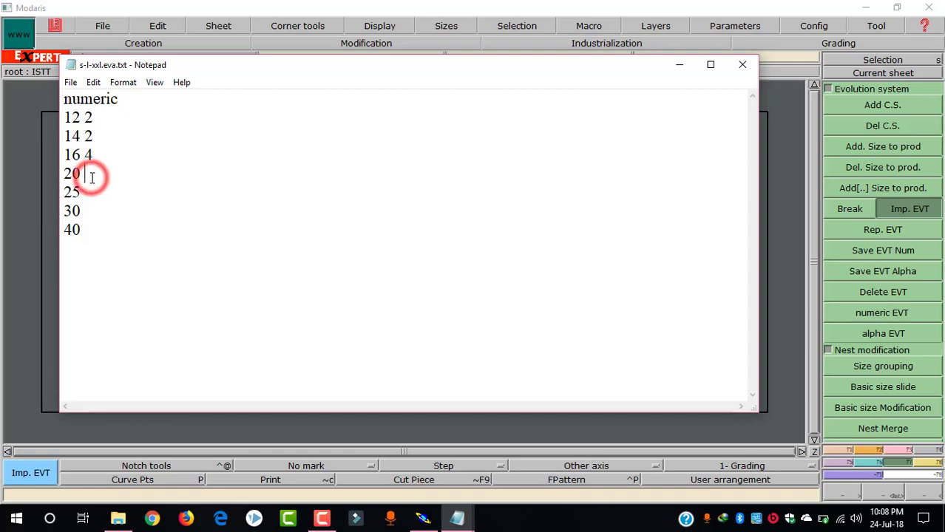
pyautogui.write('5')
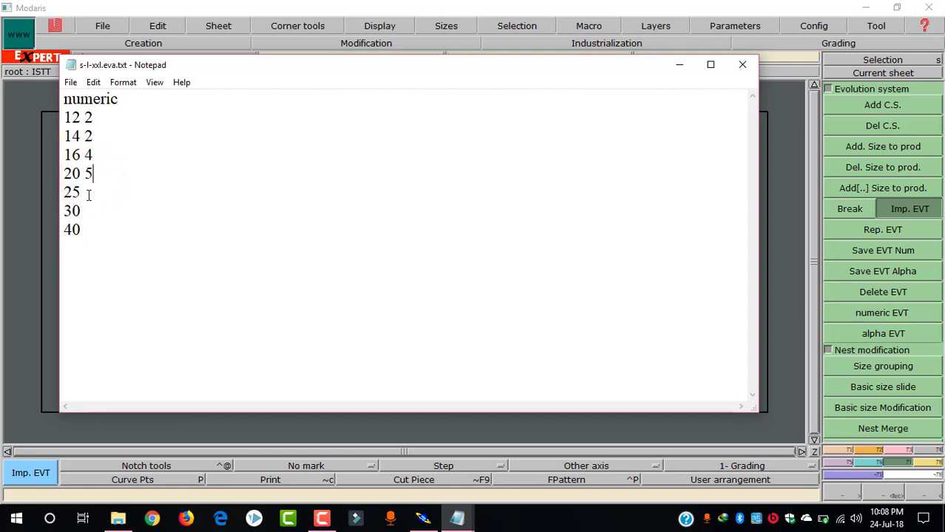
pyautogui.click(88, 195)
pyautogui.write('5')
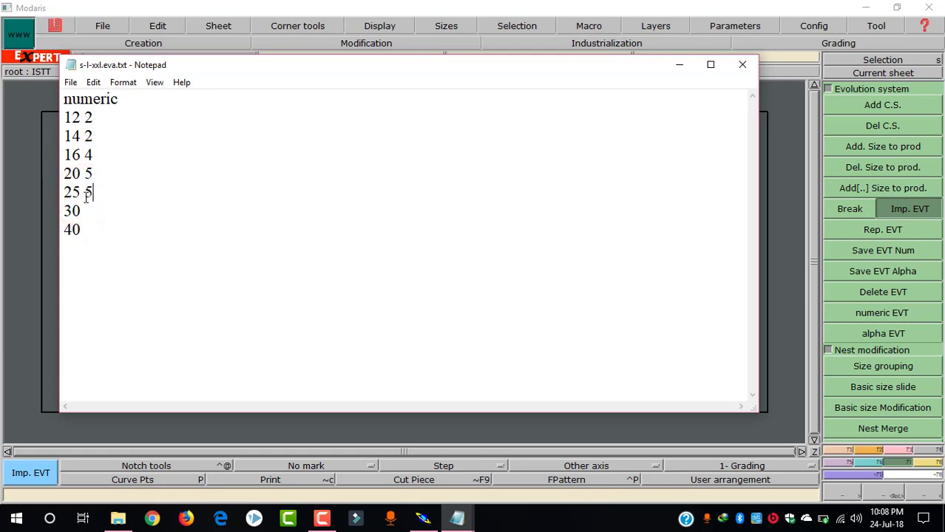
pyautogui.click(86, 211)
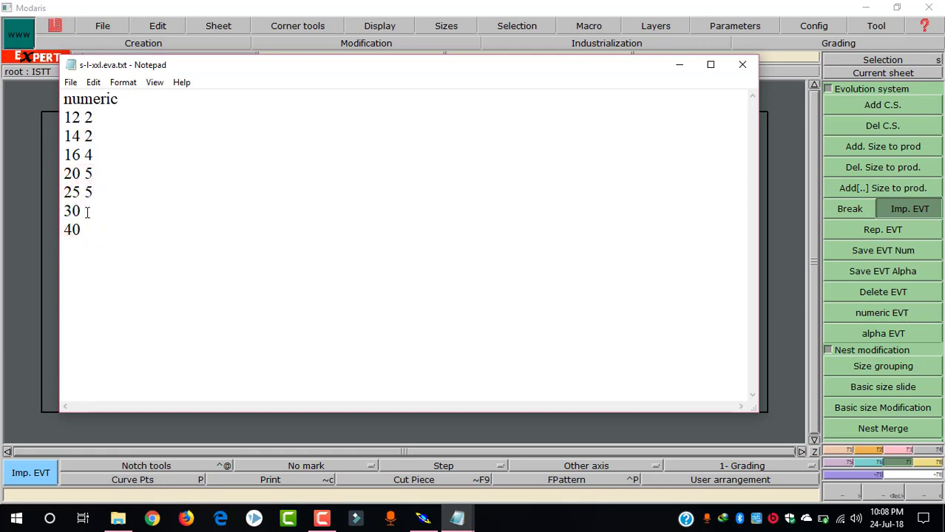
pyautogui.write('1')
pyautogui.write('0')
# Step: Delete the 14 2 and 25 5 lines from the size list
pyautogui.moveTo(93, 135); pyautogui.dragTo(65, 135)
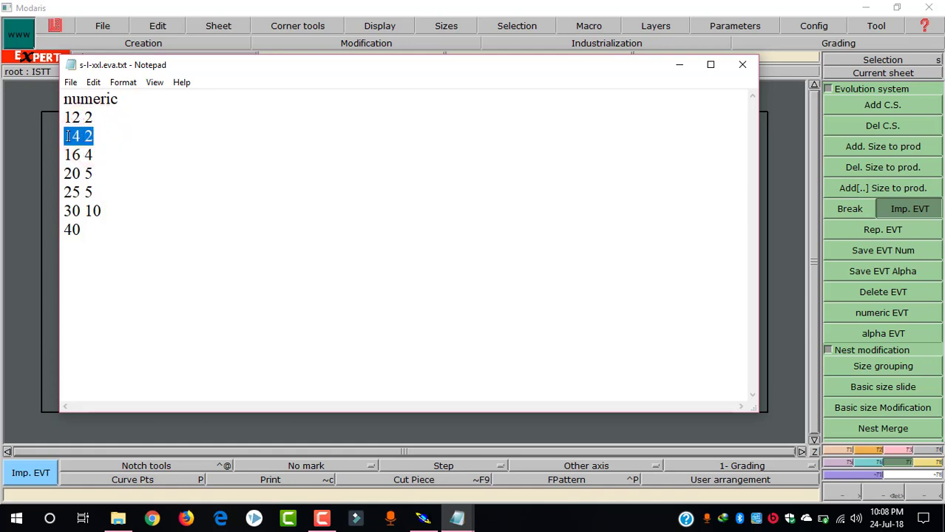
pyautogui.moveTo(93, 192); pyautogui.dragTo(64, 192)
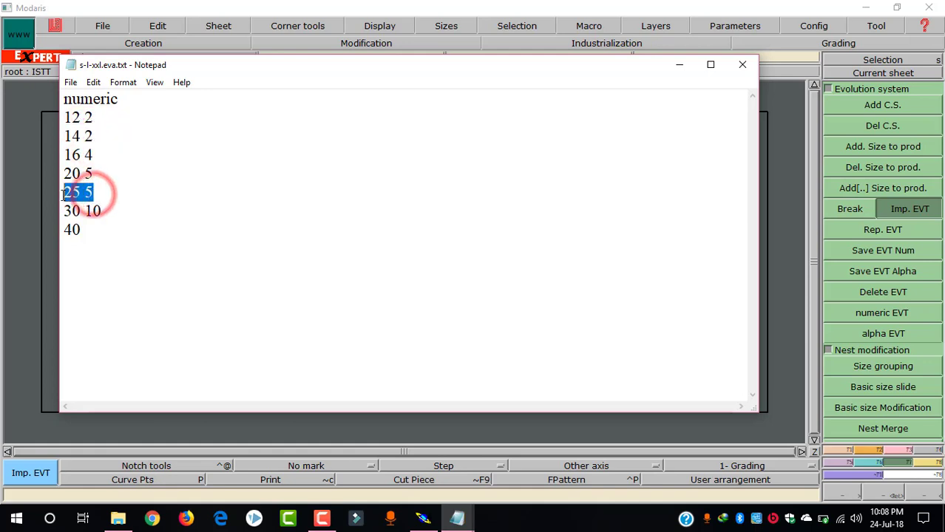
pyautogui.moveTo(93, 136); pyautogui.dragTo(62, 135)
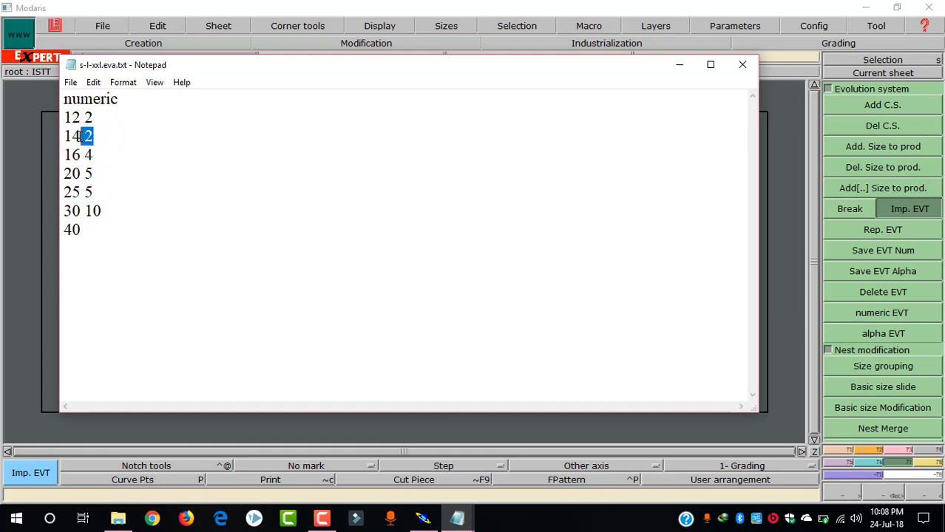
pyautogui.press('BackSpace')
pyautogui.press('BackSpace')
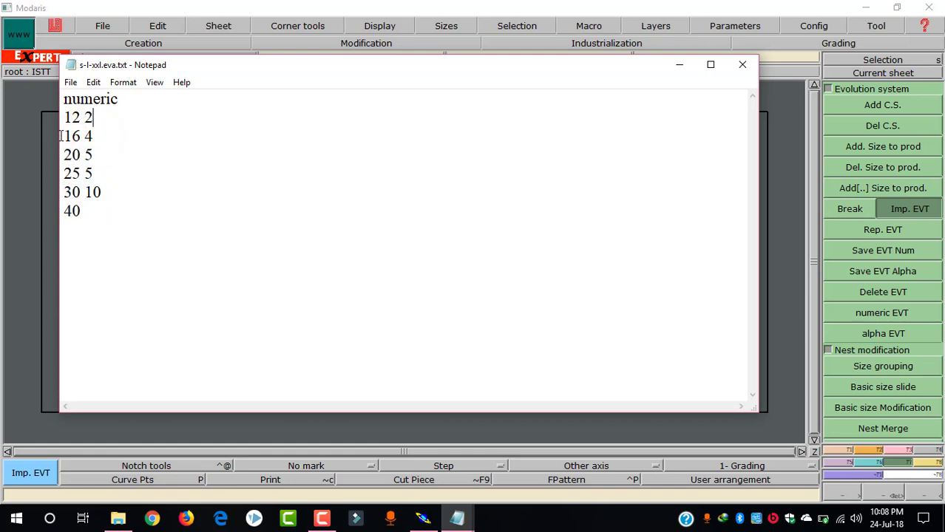
pyautogui.moveTo(92, 172); pyautogui.dragTo(62, 173)
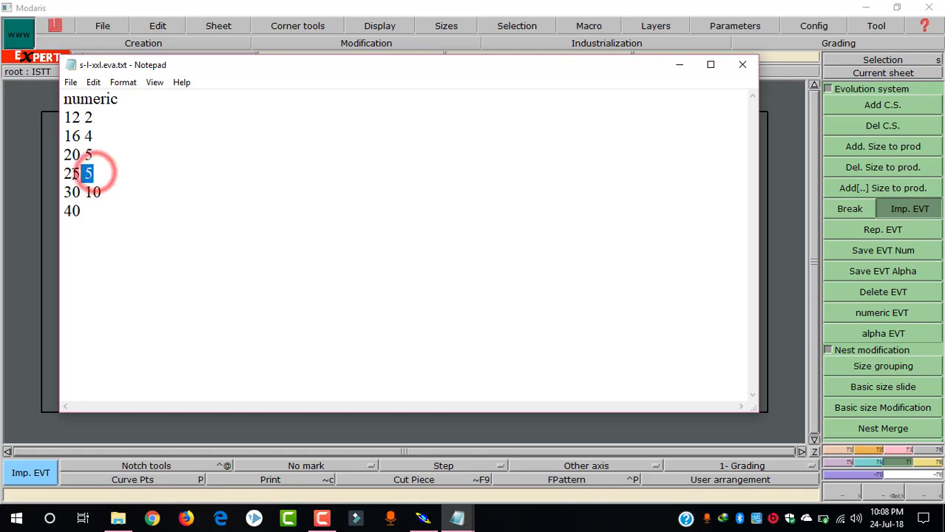
pyautogui.press('BackSpace')
pyautogui.press('BackSpace')
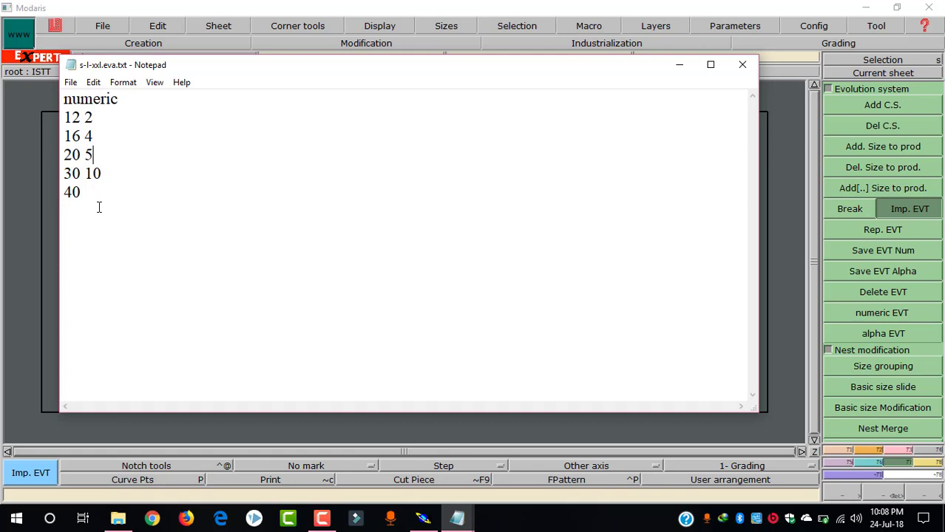
pyautogui.click(92, 116)
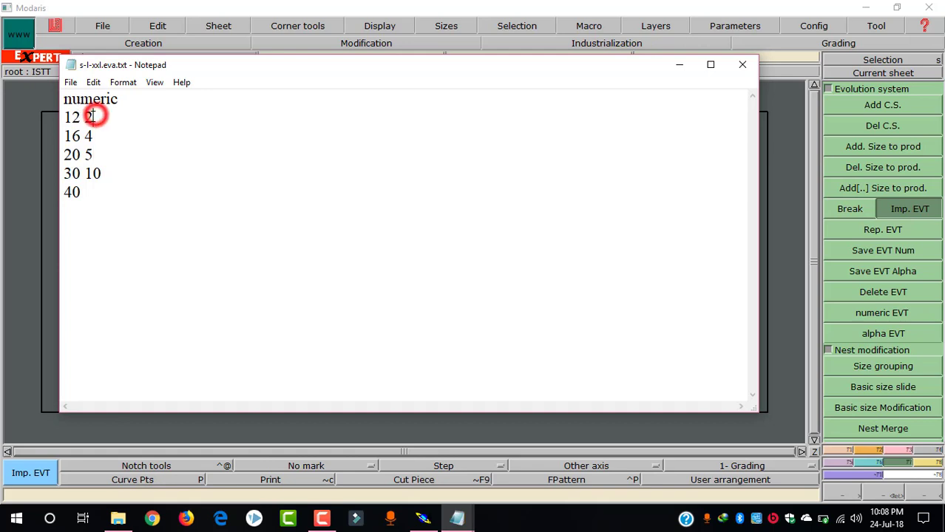
pyautogui.moveTo(92, 116); pyautogui.dragTo(90, 118)
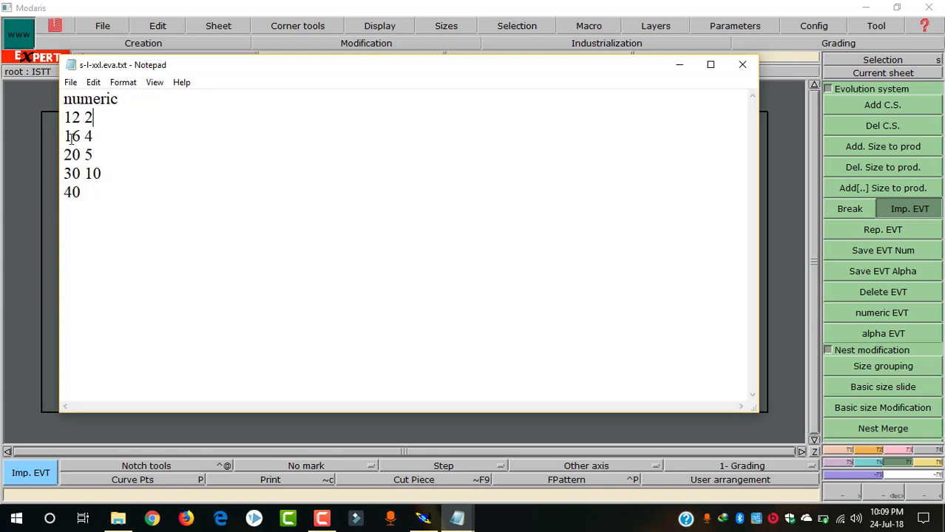
# Step: Prefix the 16 4 line with '*' to mark 16 as the base size
pyautogui.click(65, 135)
pyautogui.write('*')
pyautogui.click(70, 83)
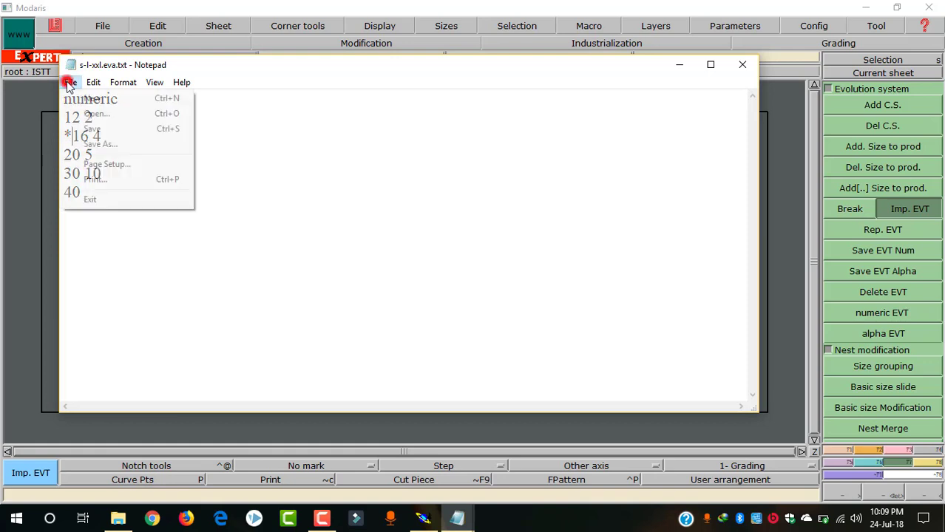
pyautogui.click(95, 145)
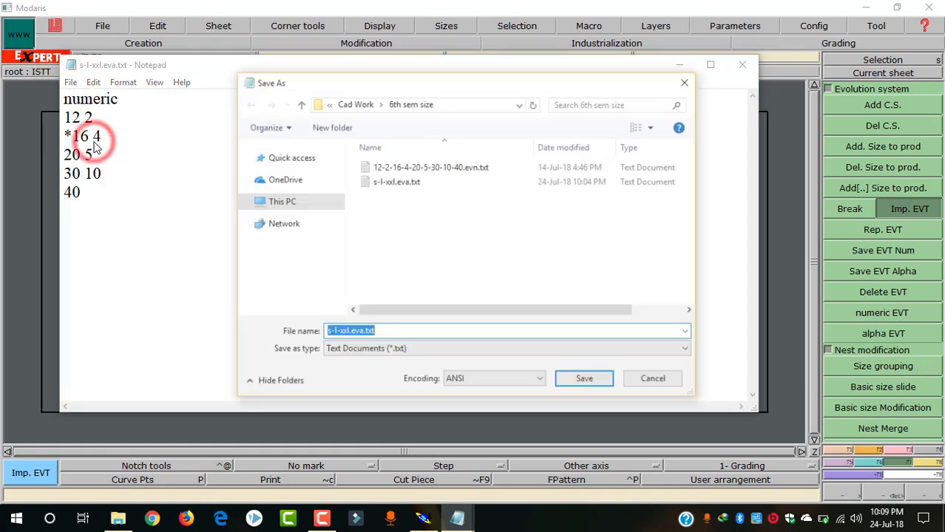
pyautogui.click(423, 275)
pyautogui.click(392, 332)
pyautogui.press('BackSpace')
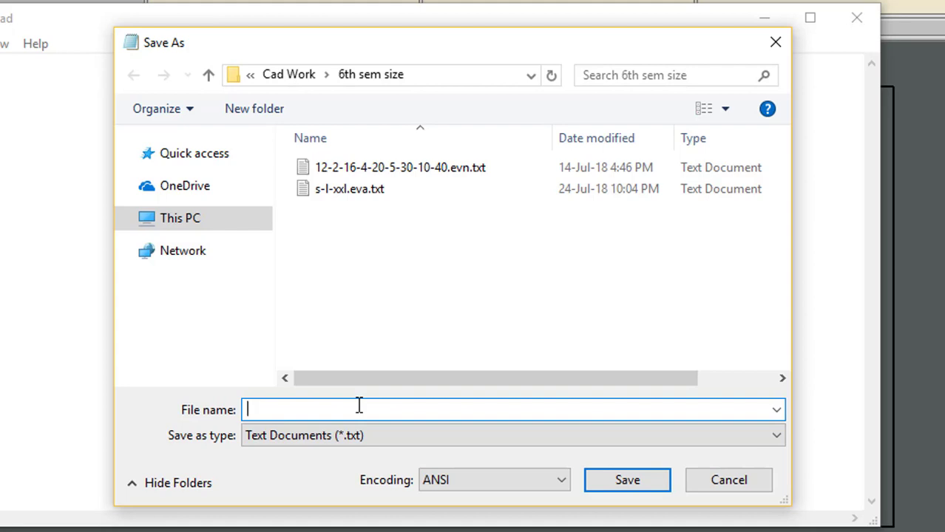
pyautogui.moveTo(290, 222)
pyautogui.click(296, 407)
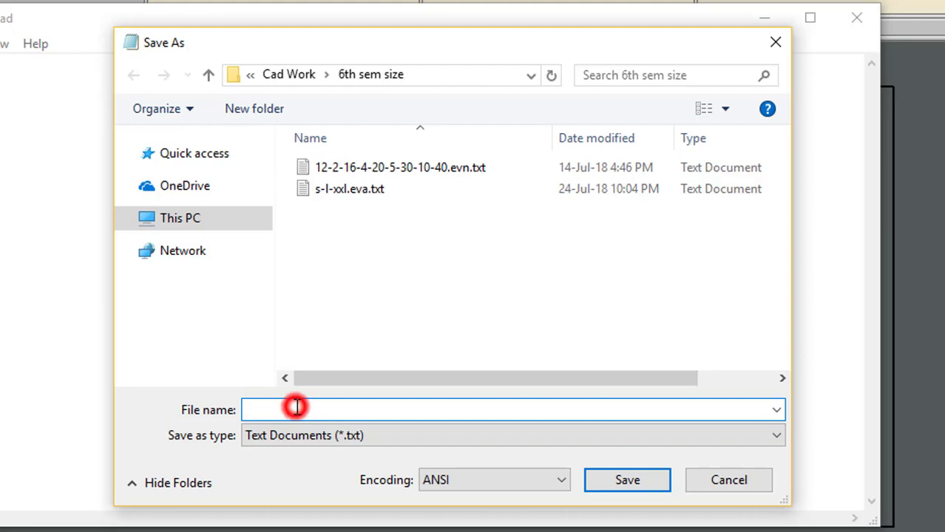
pyautogui.write('12')
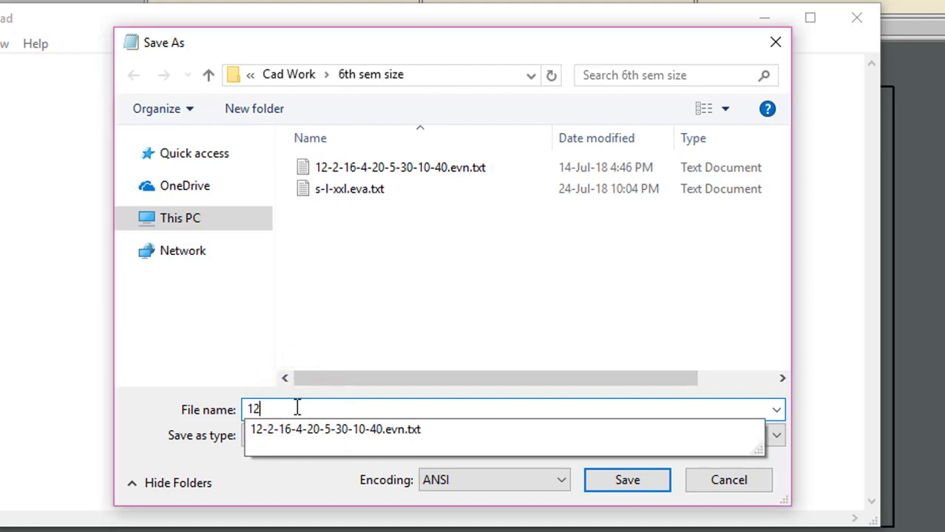
pyautogui.write('-2')
pyautogui.write('-16-')
pyautogui.write('4-')
pyautogui.write('20-5')
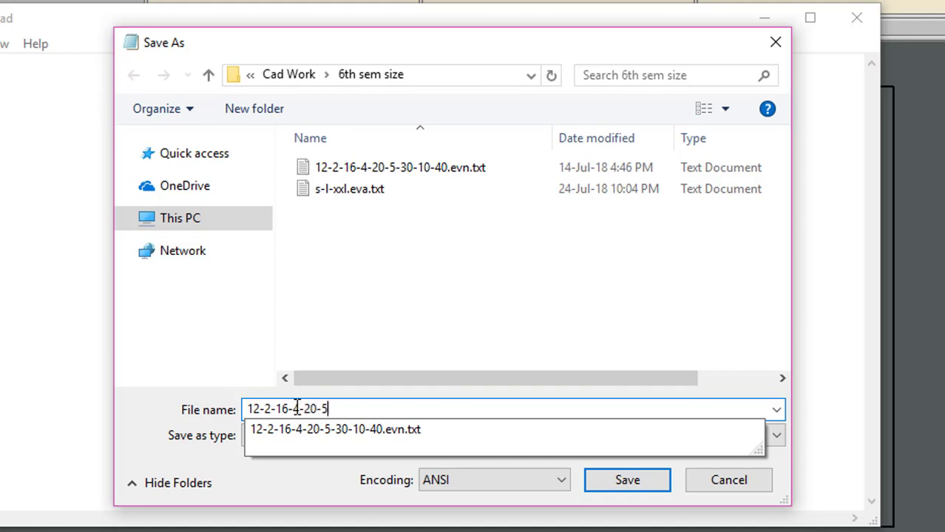
pyautogui.write('-30')
pyautogui.write('-1')
pyautogui.write('0-4')
pyautogui.write('0.e')
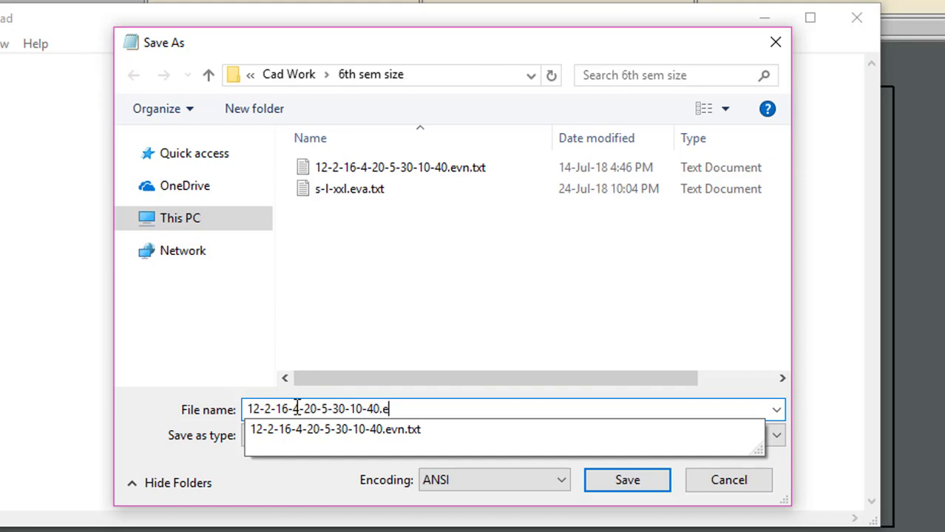
pyautogui.write('n')
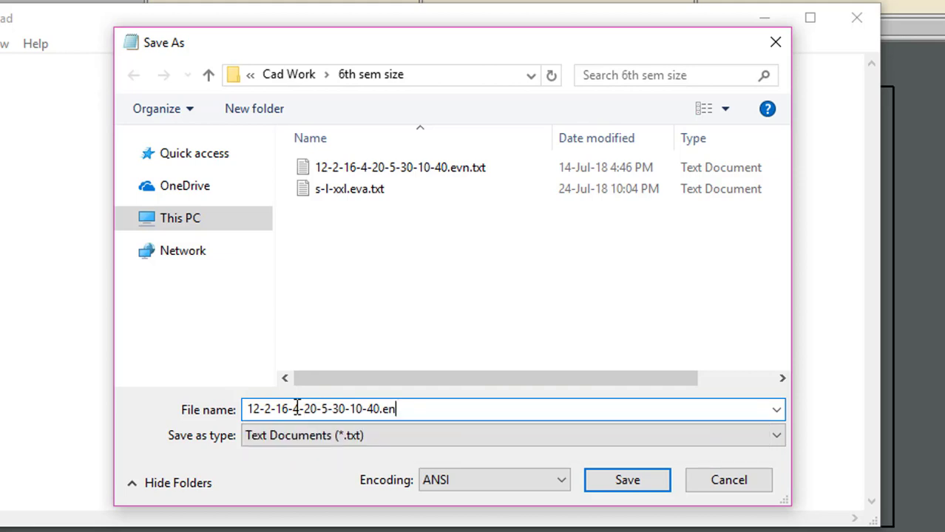
pyautogui.press('BackSpace')
pyautogui.write('vn')
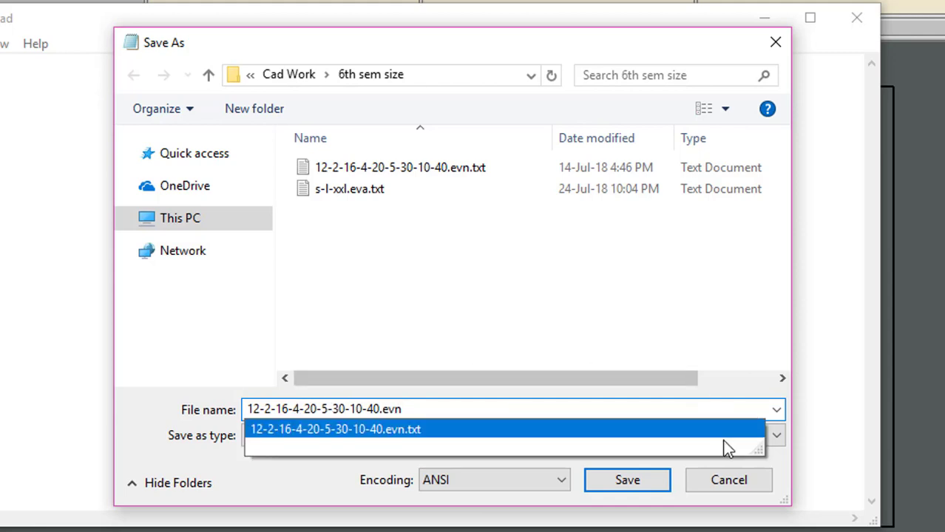
pyautogui.click(627, 486)
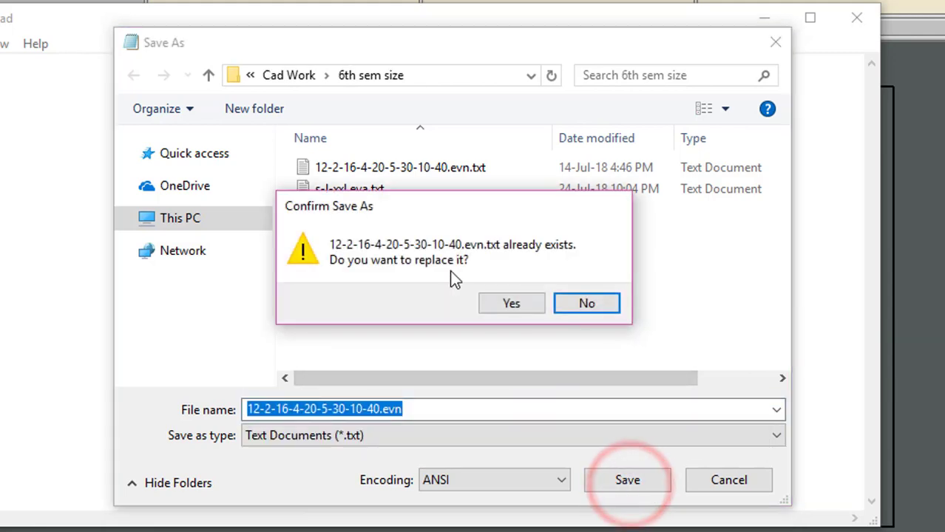
pyautogui.click(501, 303)
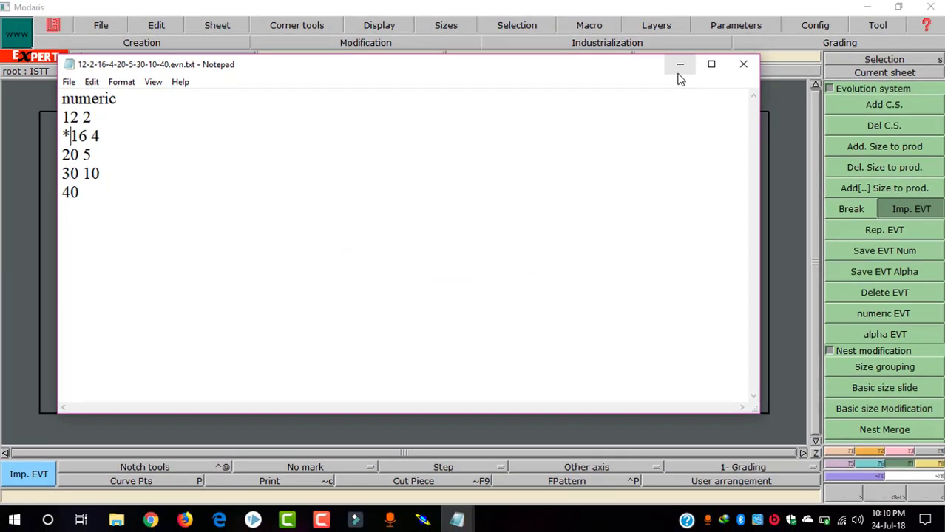
pyautogui.click(678, 73)
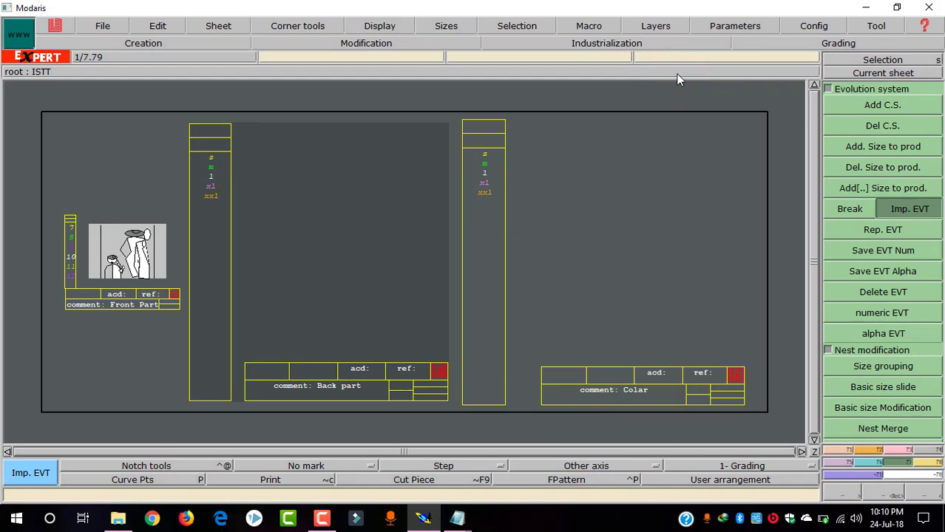
pyautogui.click(905, 462)
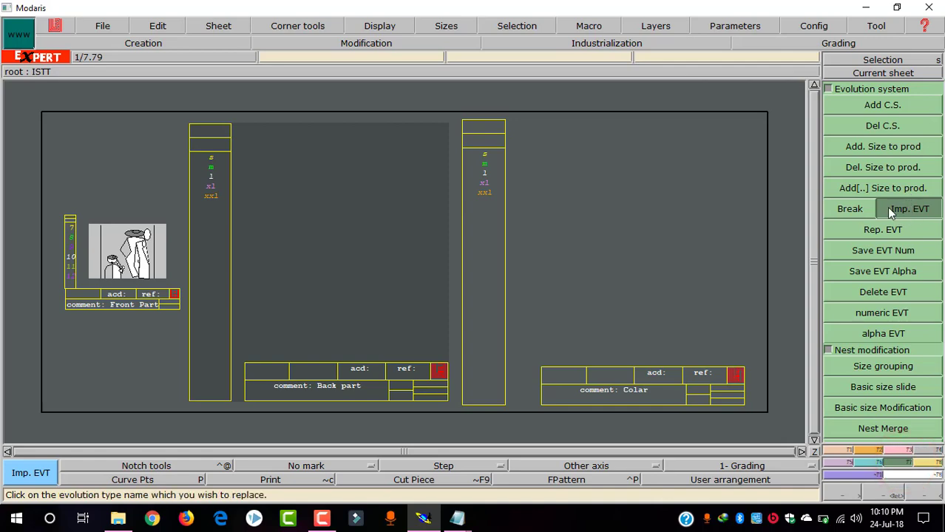
pyautogui.click(910, 211)
pyautogui.click(483, 197)
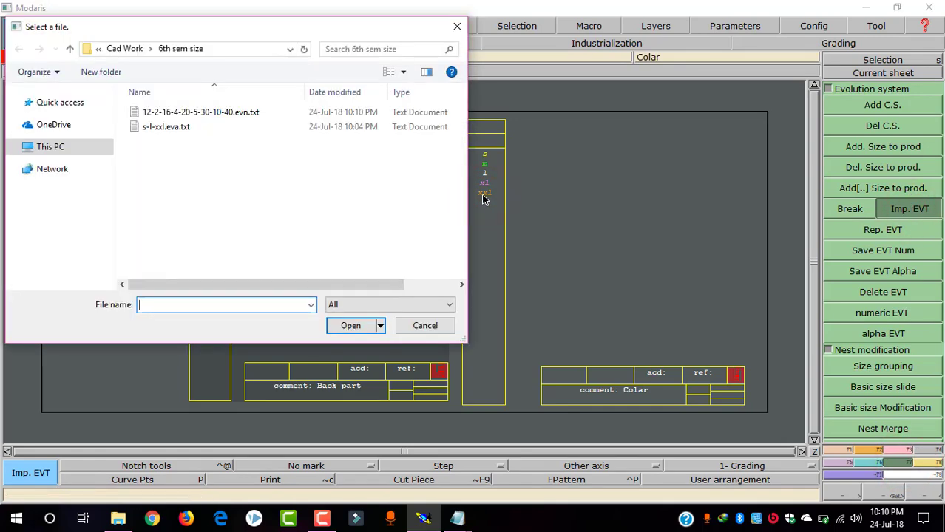
pyautogui.click(239, 113)
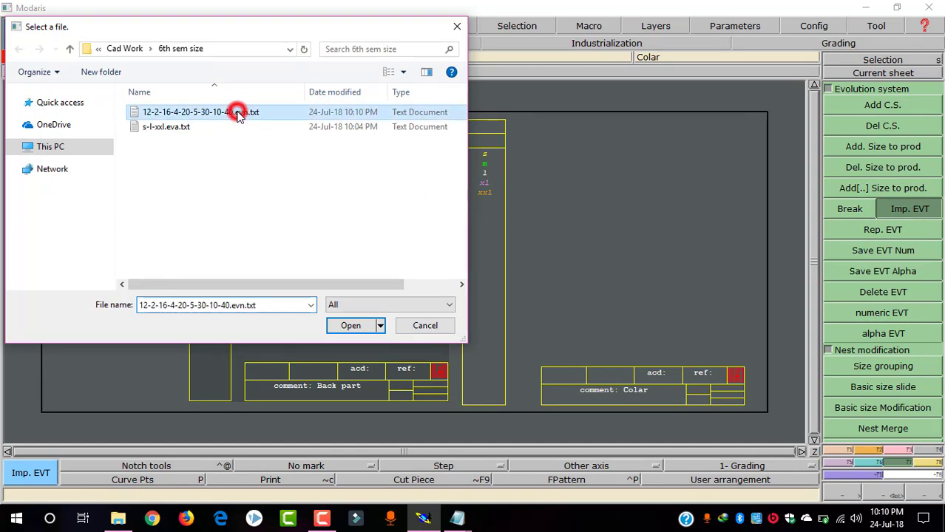
pyautogui.click(348, 331)
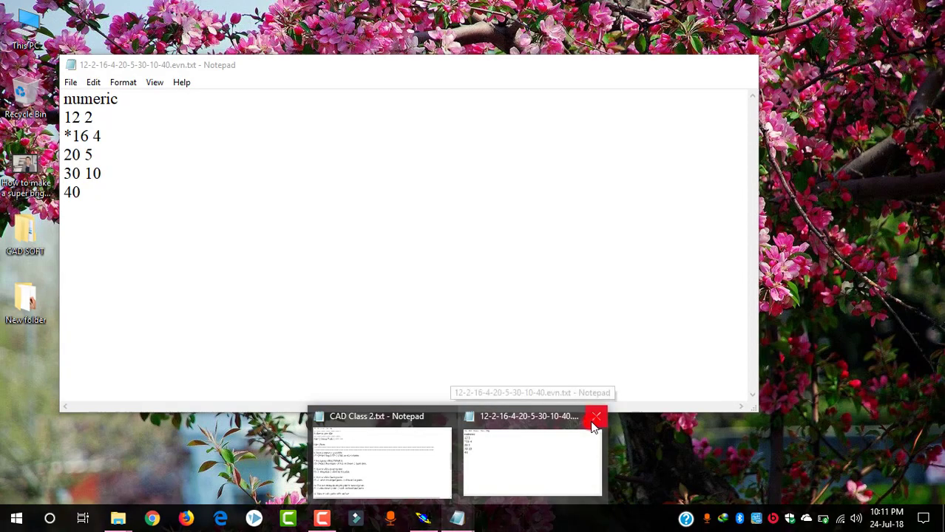
# Step: Close the second Notepad file and minimise the notes
pyautogui.click(596, 416)
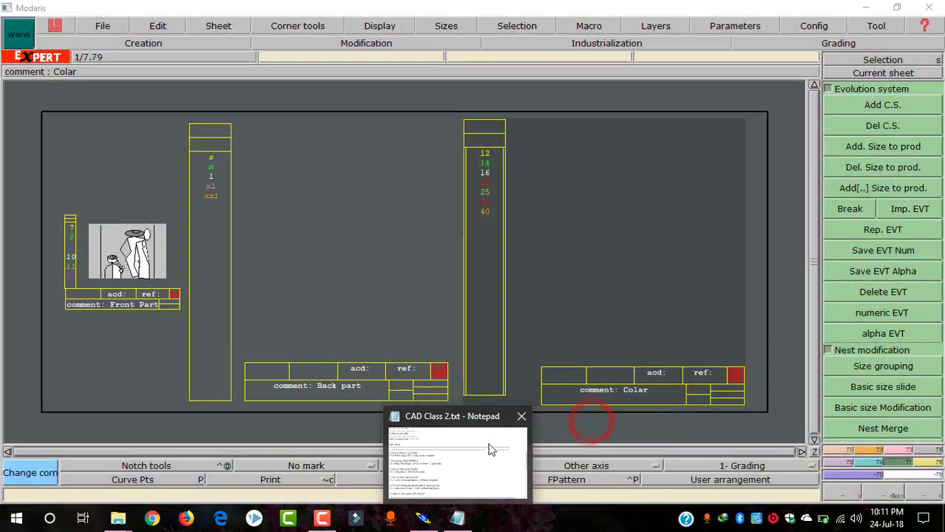
pyautogui.click(487, 451)
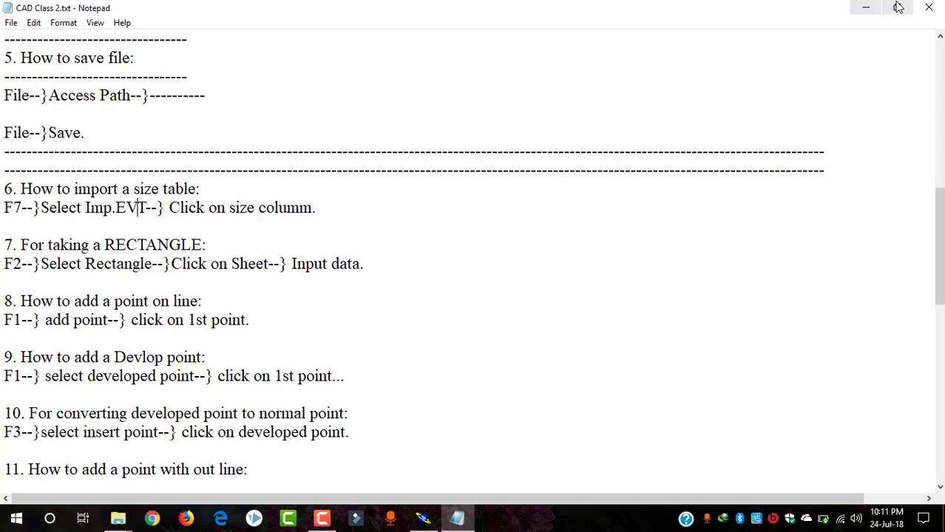
pyautogui.click(868, 7)
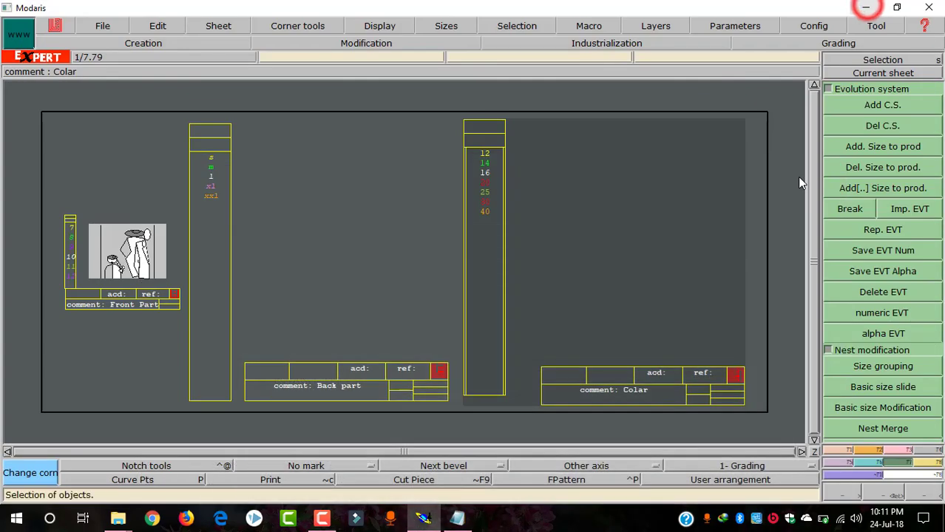
# Step: Place a rectangle of width 30 and height 20 cm on the Colar sheet
pyautogui.click(865, 450)
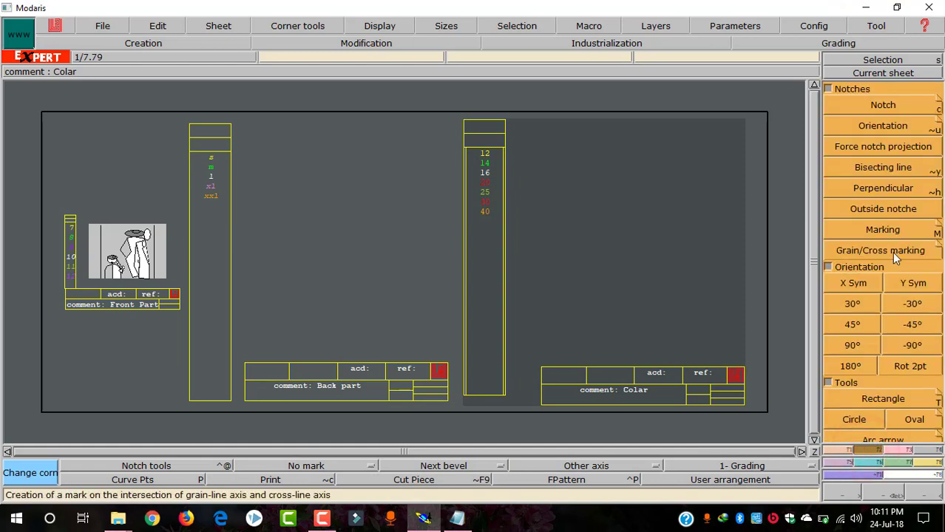
pyautogui.click(881, 395)
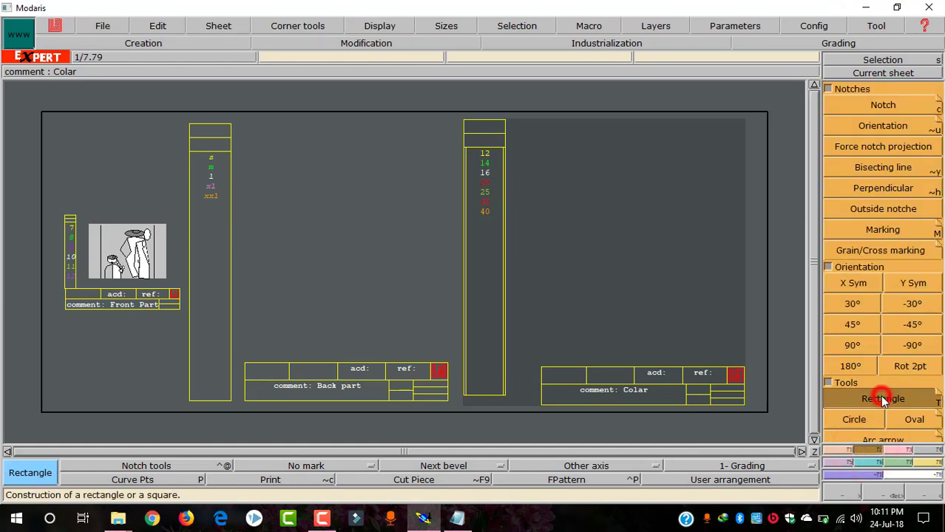
pyautogui.click(616, 252)
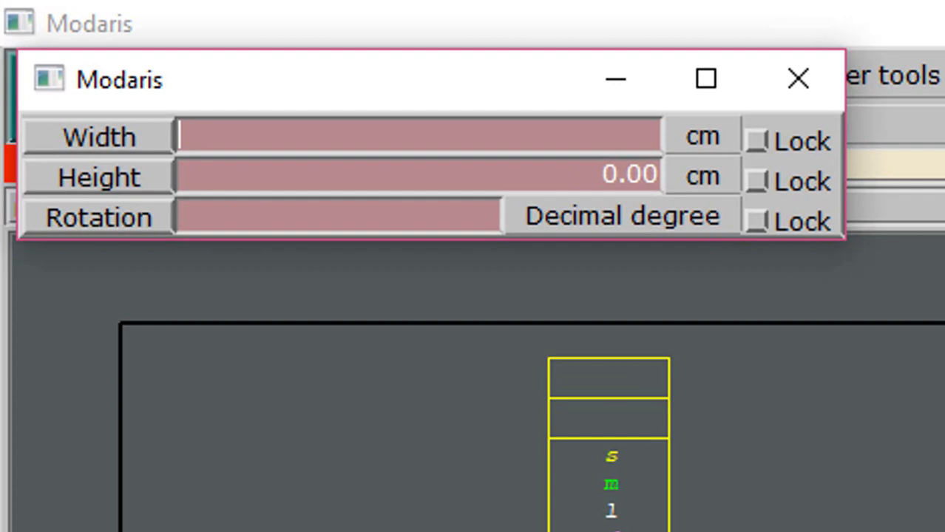
pyautogui.write('30')
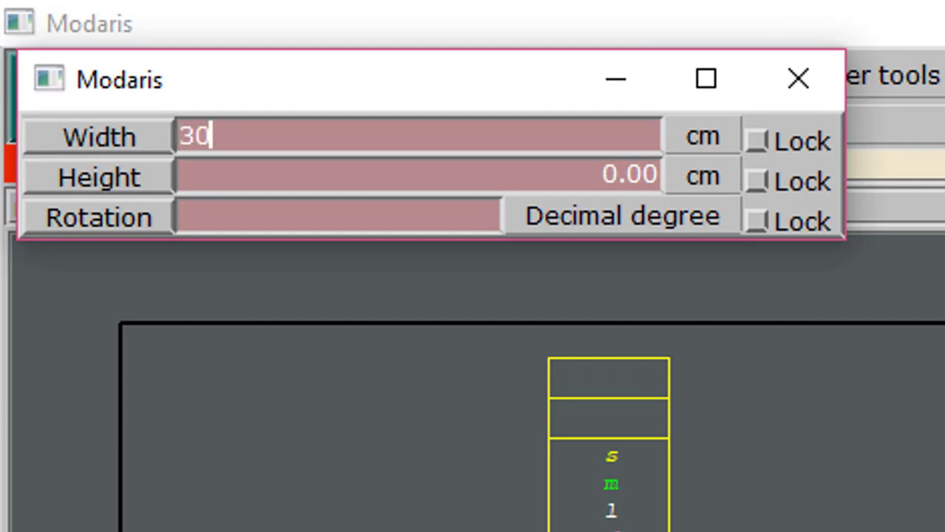
pyautogui.press('Return')
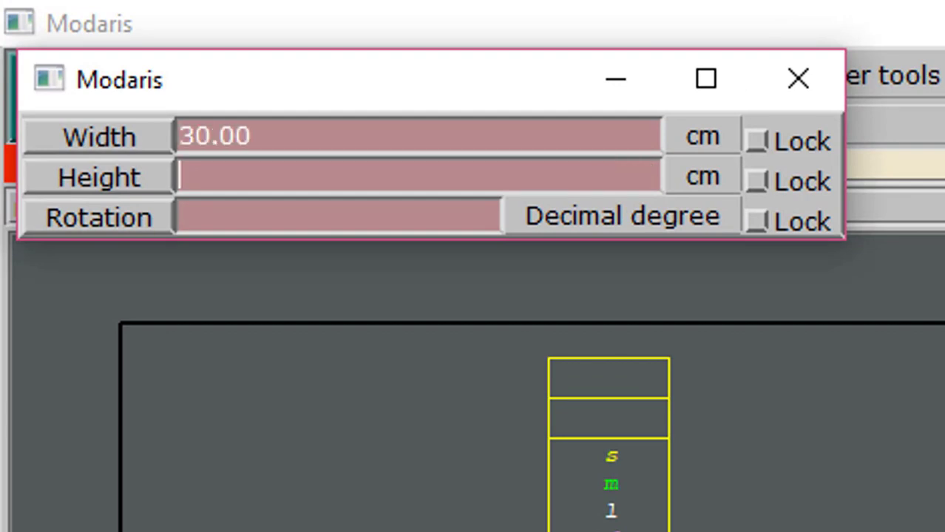
pyautogui.write('20')
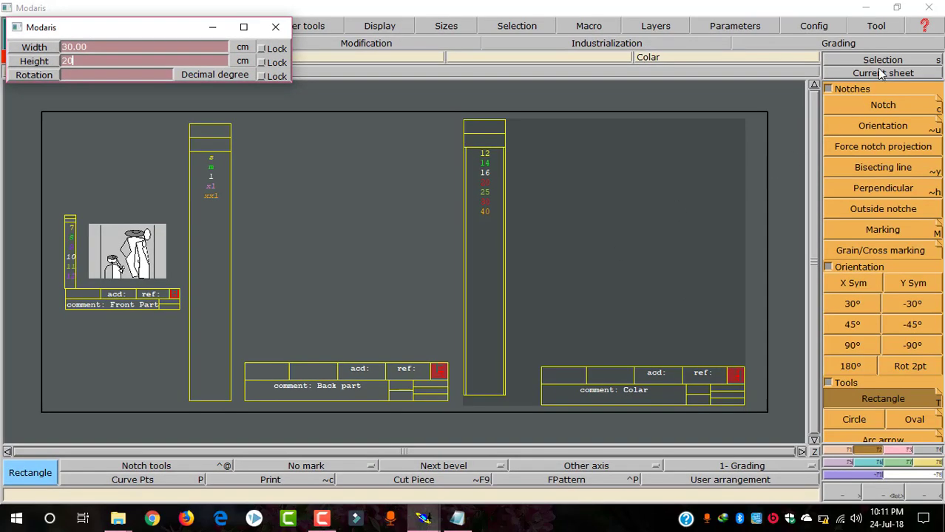
pyautogui.click(875, 71)
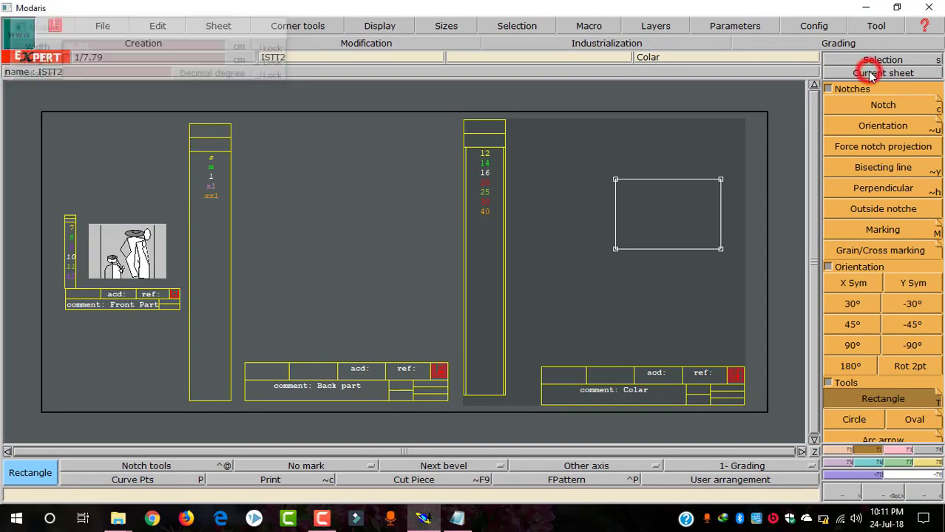
pyautogui.click(542, 196)
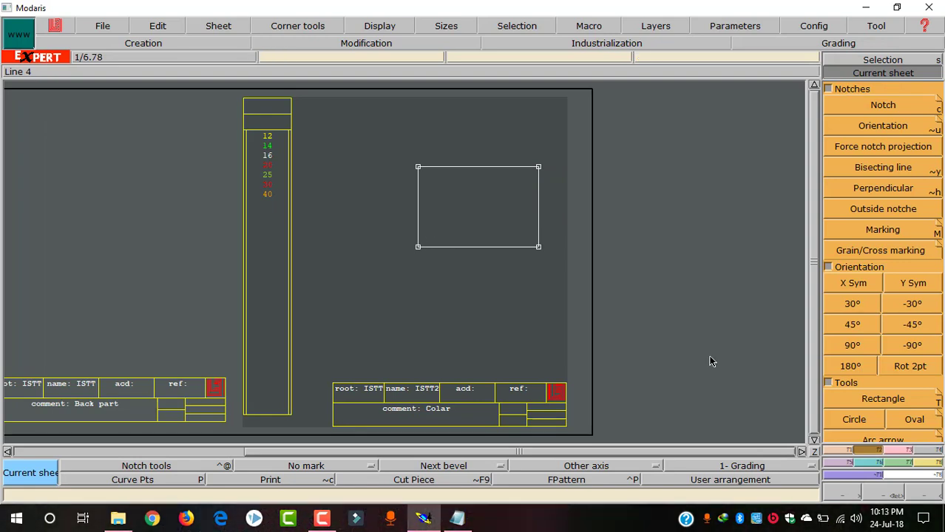
pyautogui.click(464, 521)
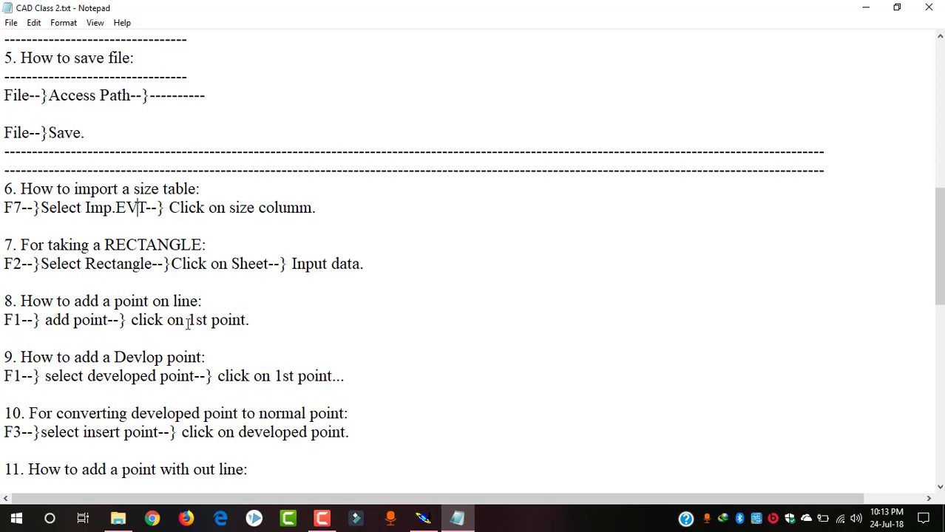
pyautogui.click(865, 9)
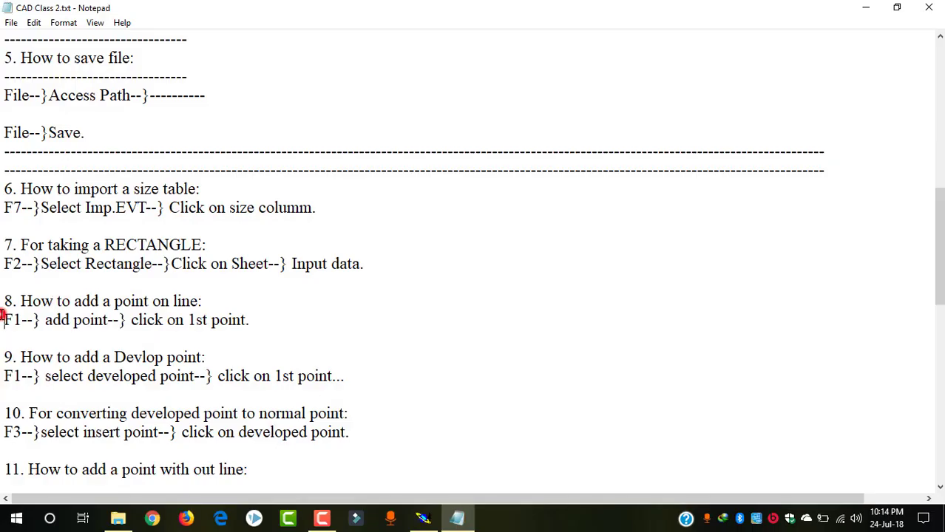
pyautogui.moveTo(5, 319); pyautogui.dragTo(183, 324)
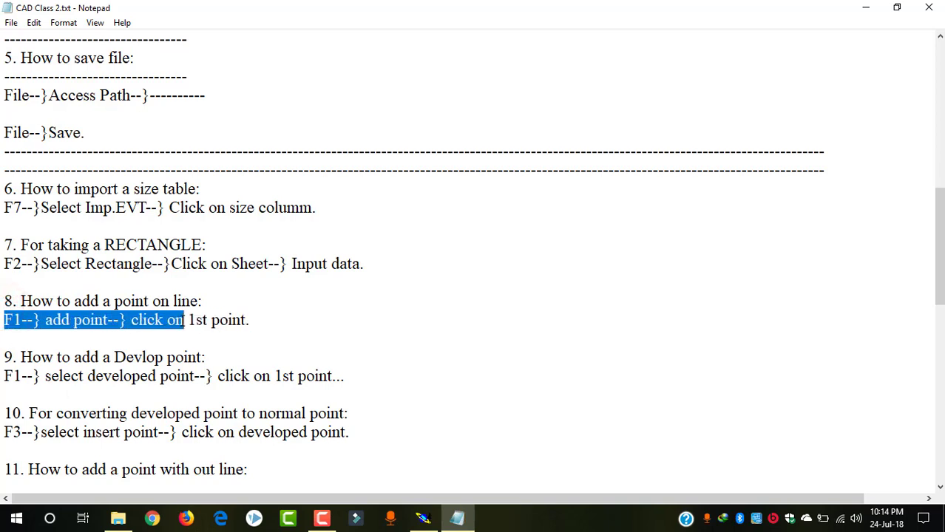
pyautogui.click(184, 322)
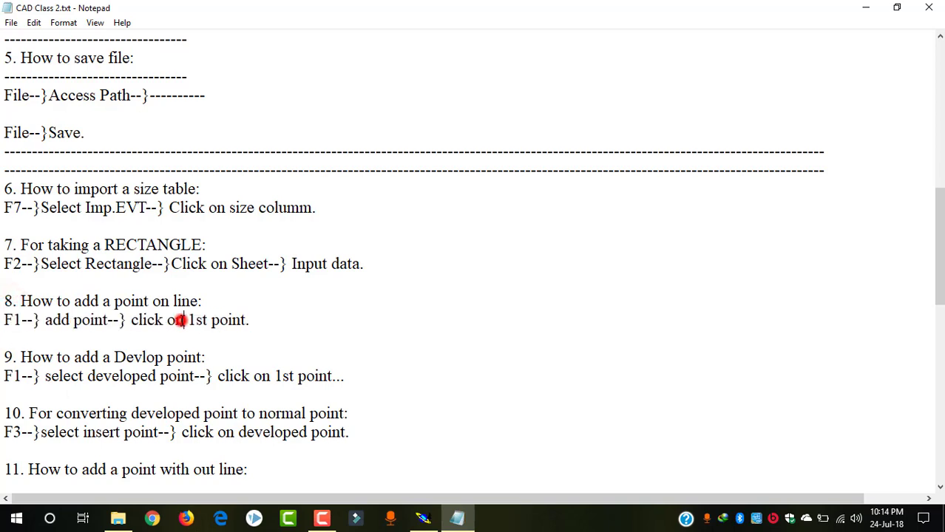
pyautogui.click(423, 518)
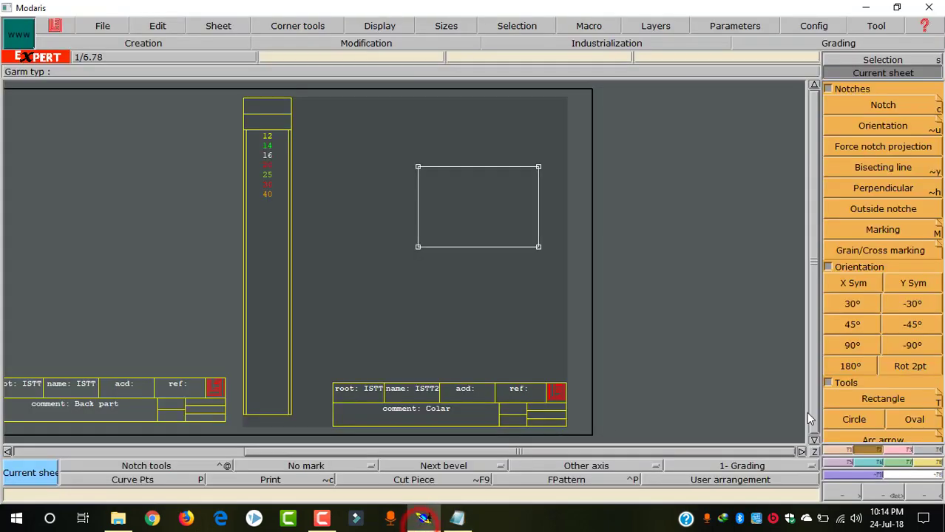
# Step: Add a point on the top edge at dx 5 from the rectangle's top-left corner
pyautogui.click(835, 450)
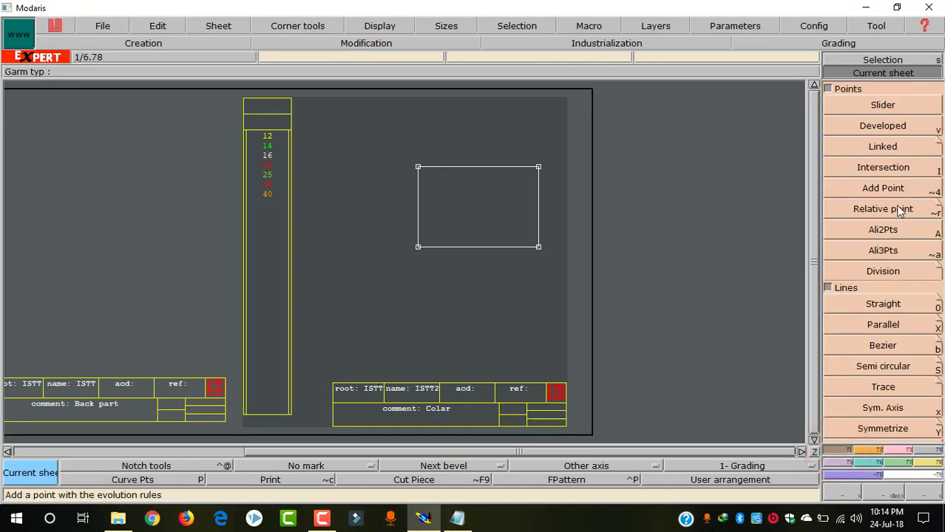
pyautogui.click(887, 188)
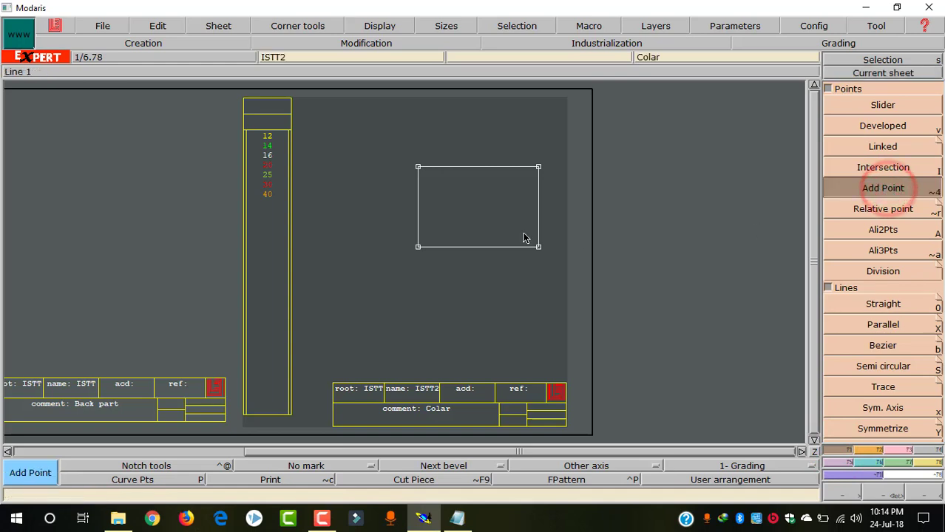
pyautogui.click(419, 169)
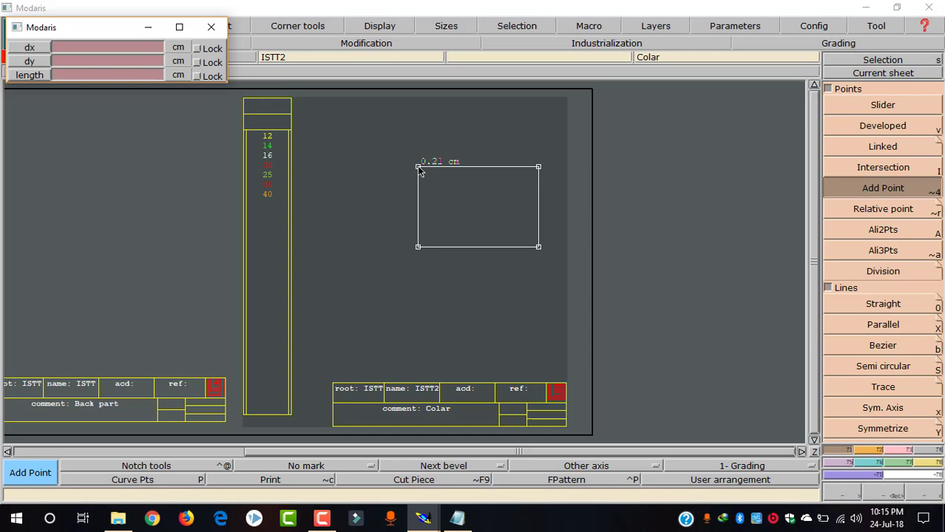
pyautogui.click(419, 170)
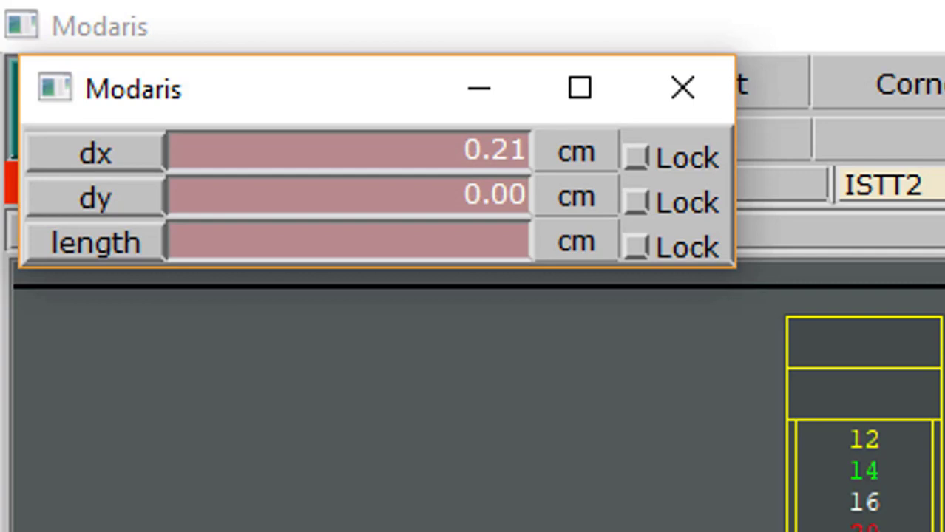
pyautogui.click(171, 196)
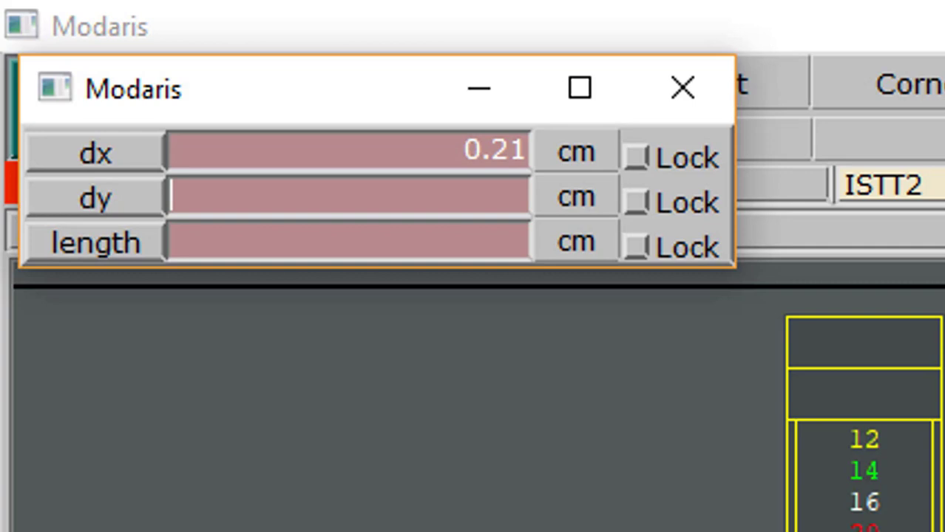
pyautogui.click(171, 151)
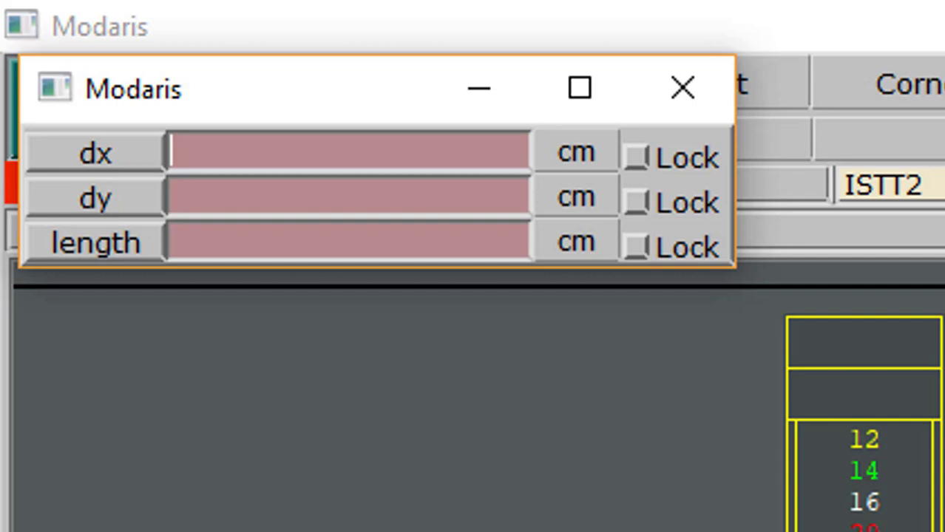
pyautogui.write('5')
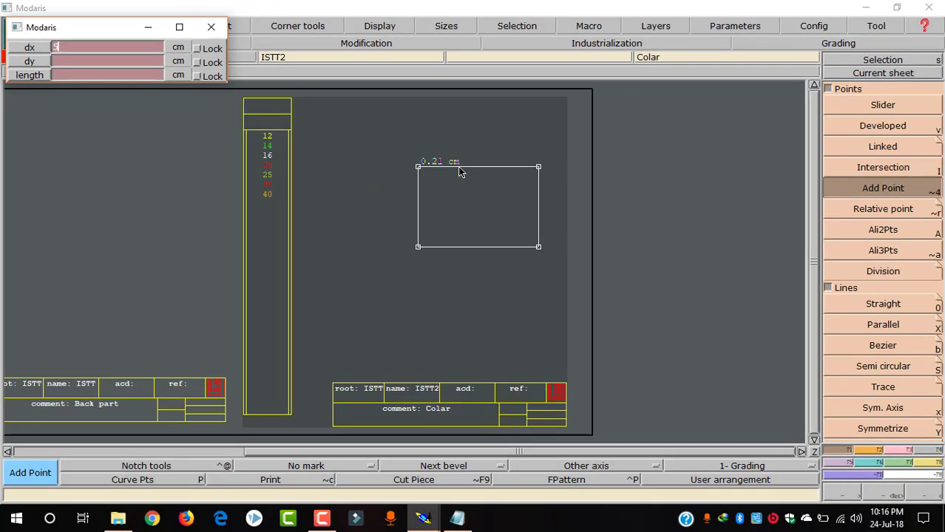
pyautogui.click(459, 169)
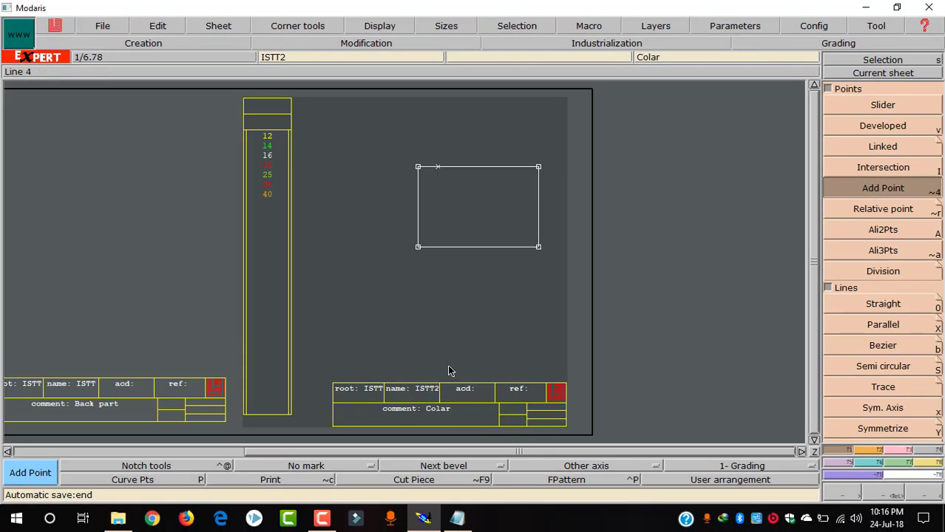
pyautogui.click(456, 517)
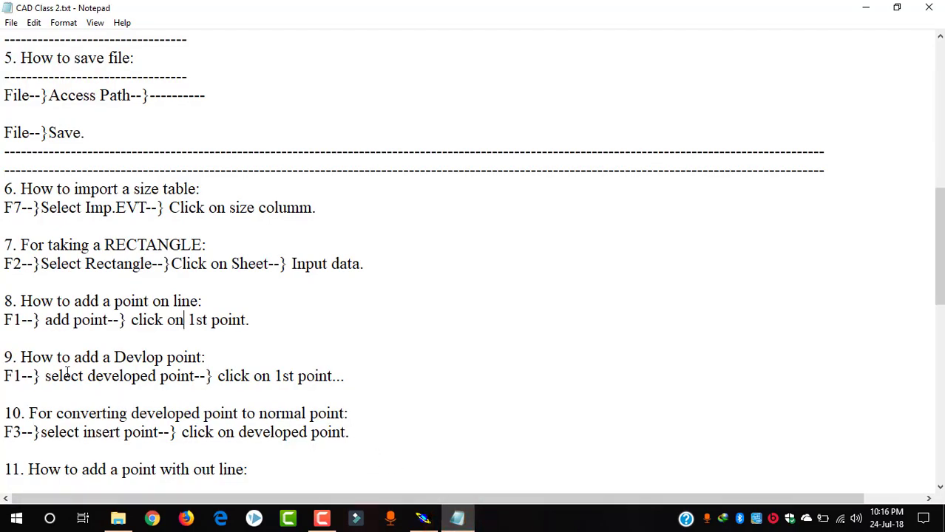
# Step: Correct the typo 'Devlop' to 'Develop' in the notes
pyautogui.click(161, 360)
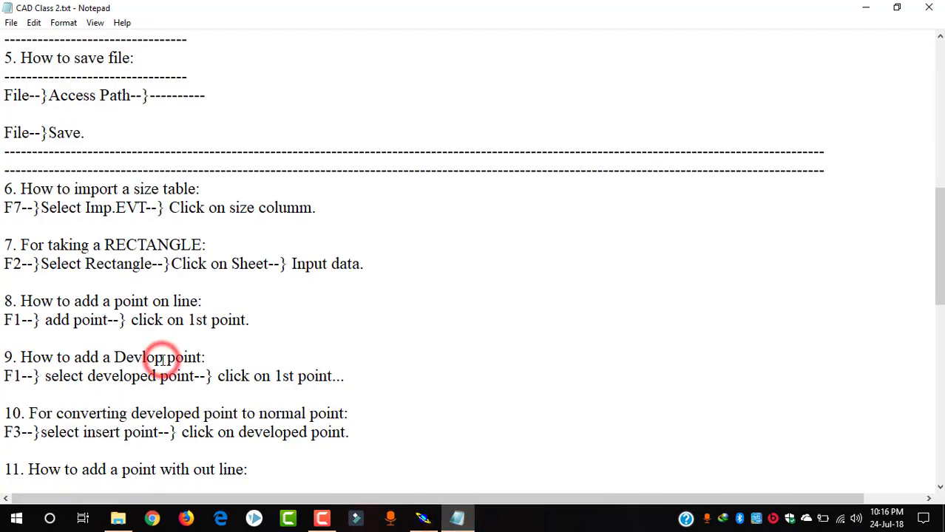
pyautogui.write('e')
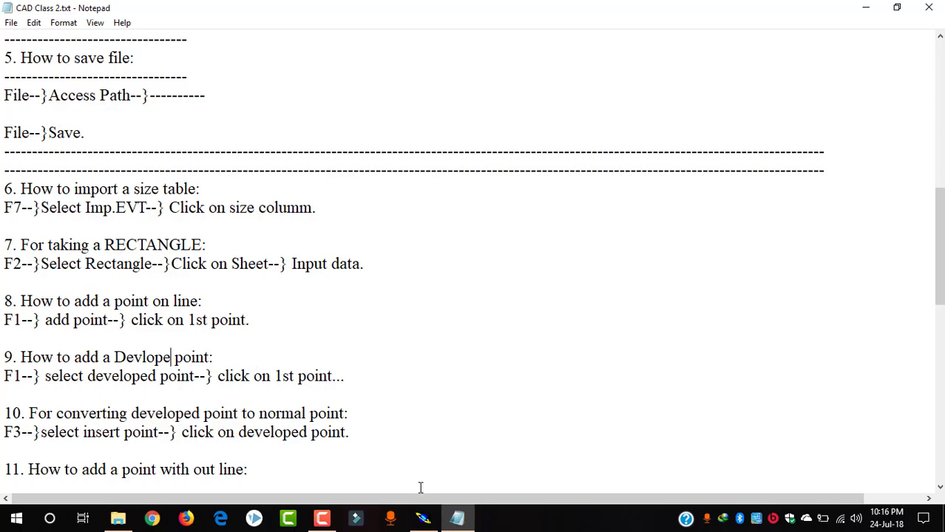
pyautogui.click(424, 520)
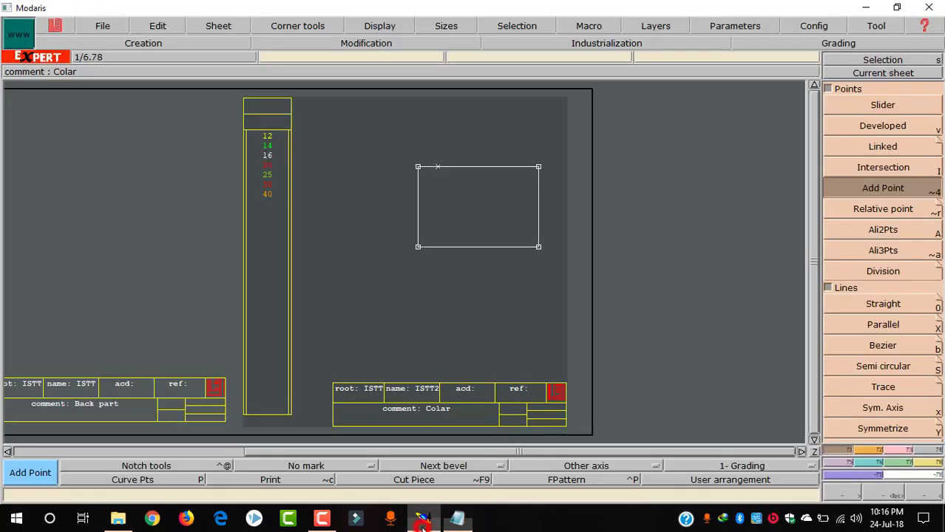
# Step: Create a developed point at curve length -5 from the rectangle's top-right corner
pyautogui.click(847, 456)
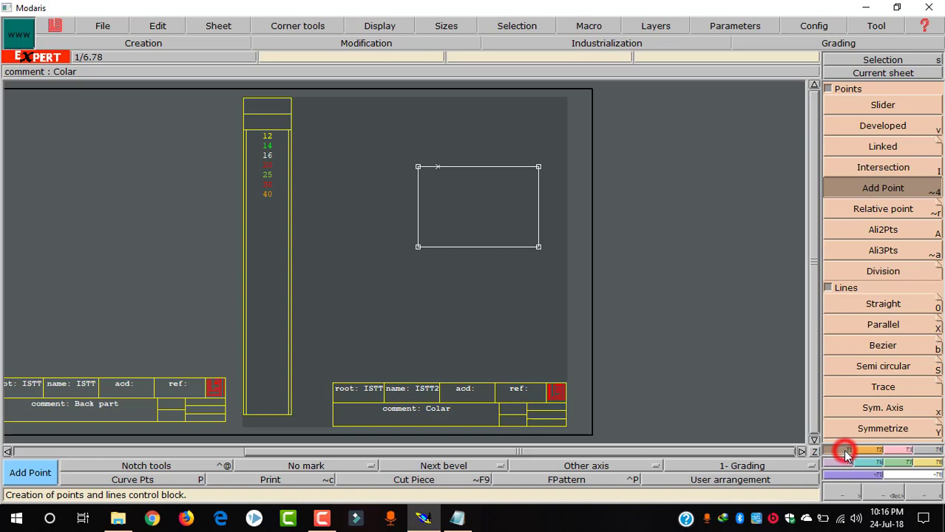
pyautogui.click(883, 126)
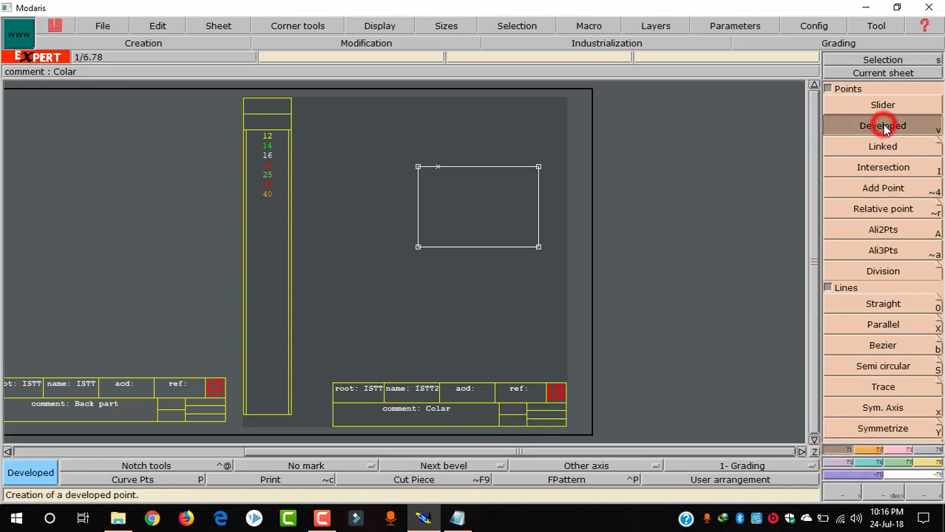
pyautogui.click(538, 169)
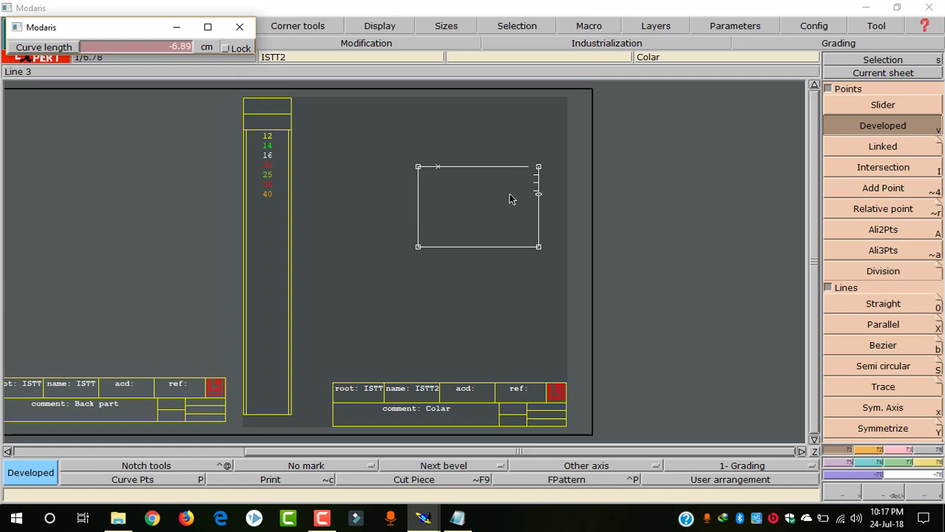
pyautogui.press('BackSpace')
pyautogui.write('-5')
pyautogui.press('Return')
pyautogui.click(538, 186)
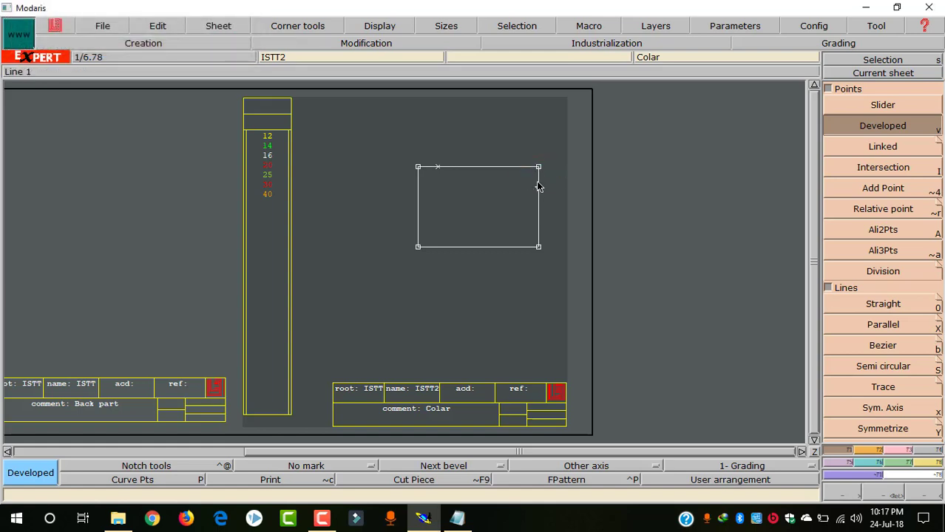
pyautogui.click(457, 517)
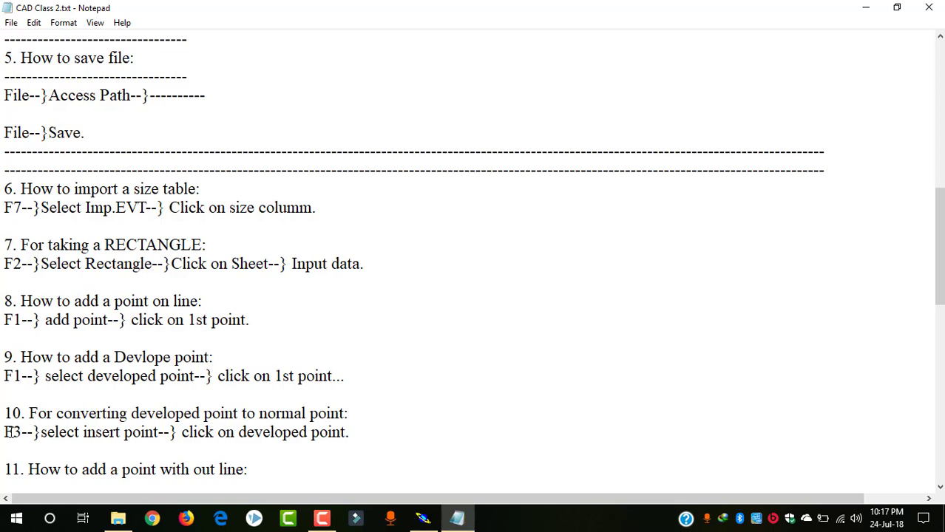
pyautogui.moveTo(4, 432); pyautogui.dragTo(227, 448)
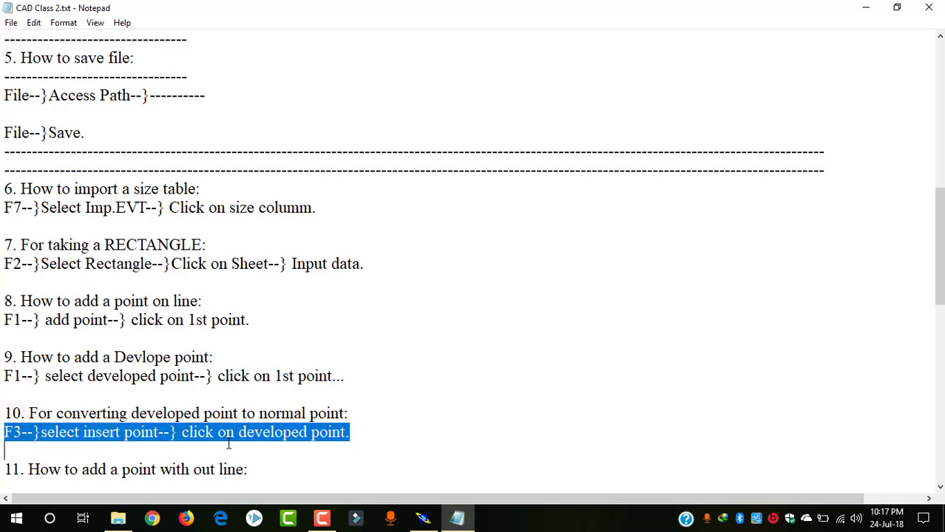
pyautogui.click(238, 435)
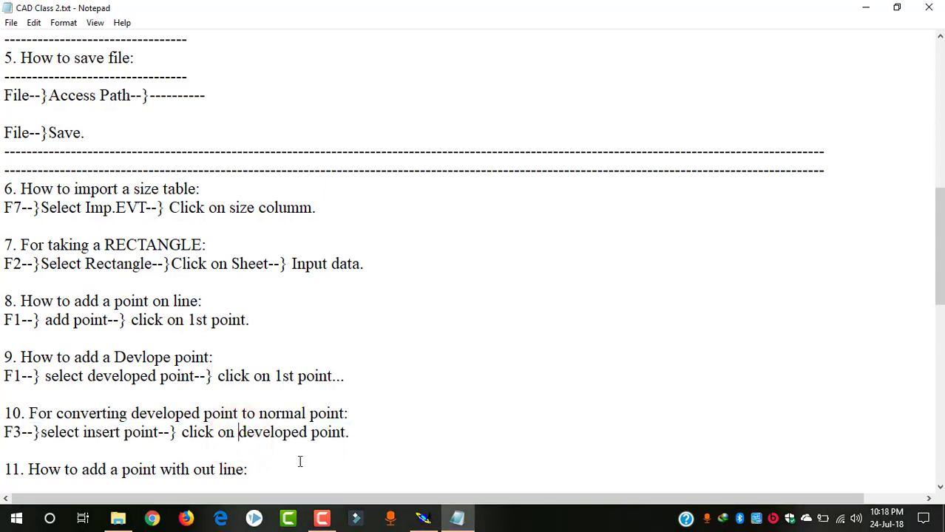
pyautogui.scroll(-7, 300, 462)
pyautogui.scroll(2, 299, 461)
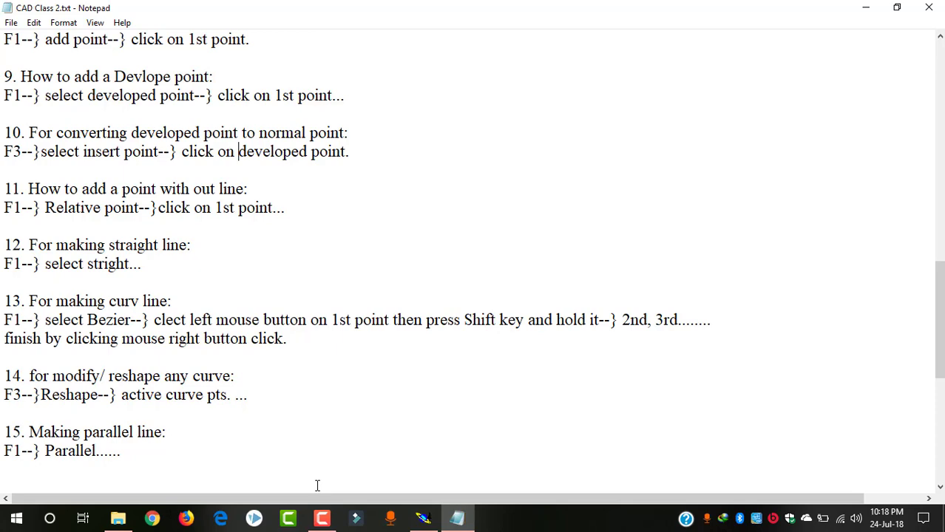
# Step: Use Insert Point on the 5.00 cm developed point to make it a normal point
pyautogui.click(425, 522)
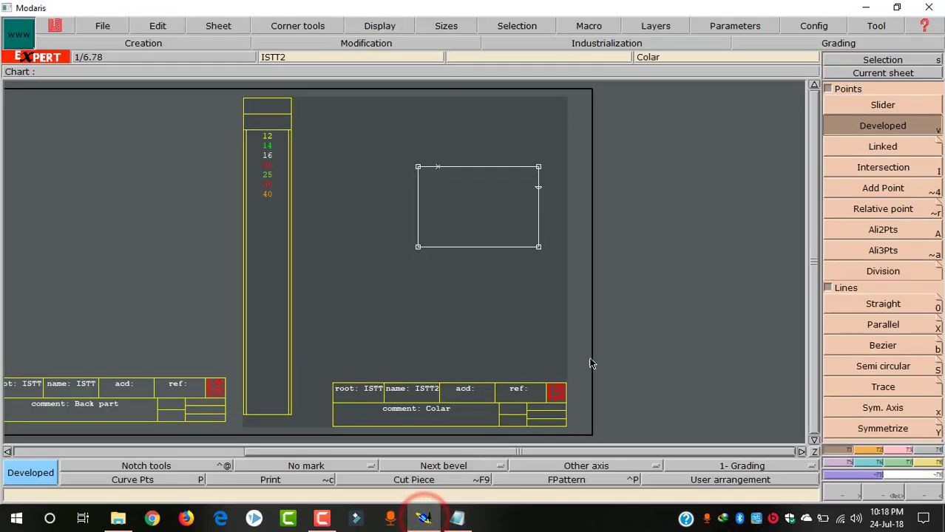
pyautogui.click(540, 190)
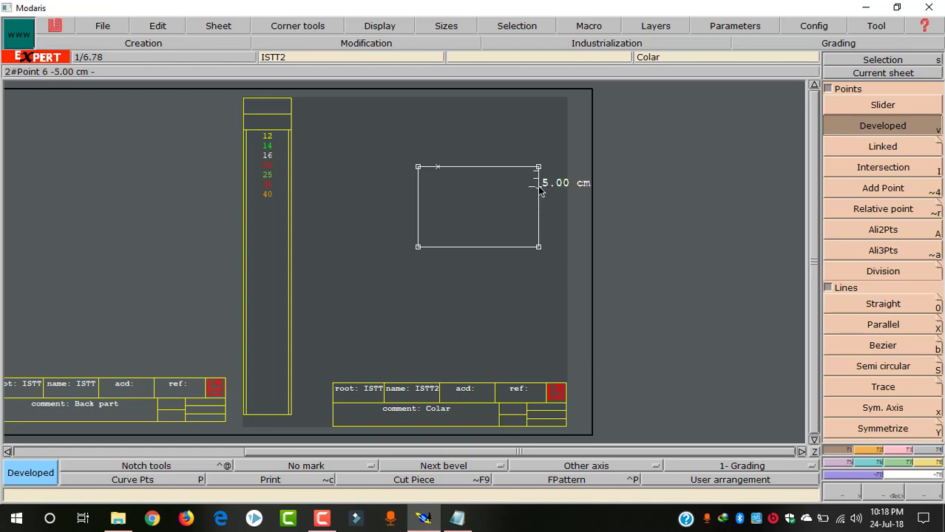
pyautogui.click(896, 450)
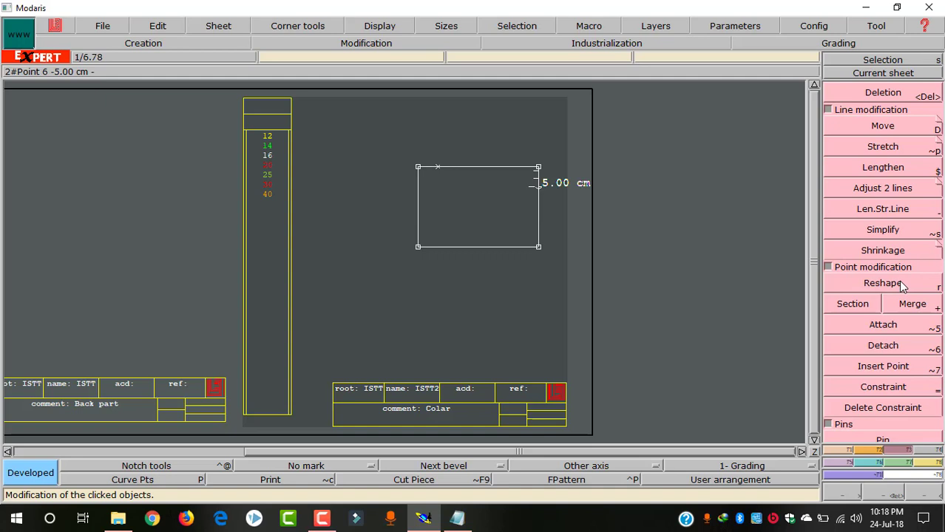
pyautogui.click(911, 238)
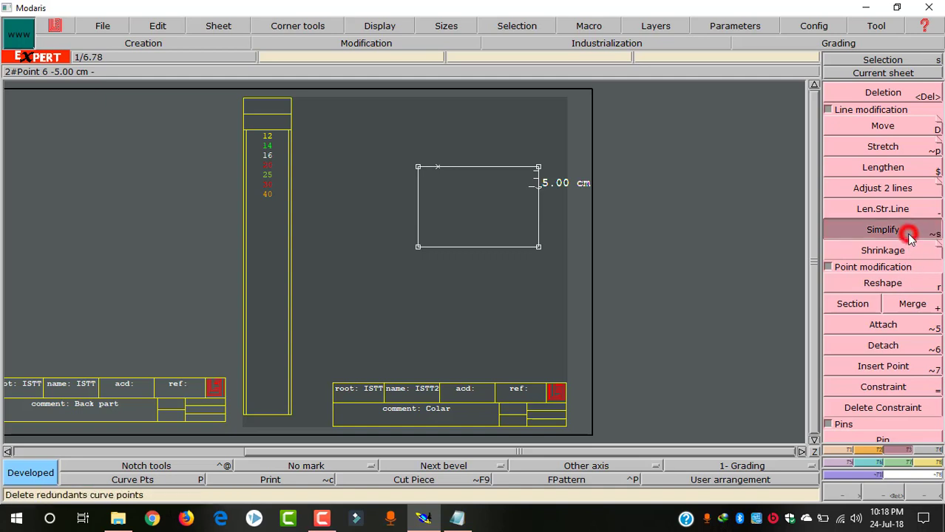
pyautogui.click(898, 365)
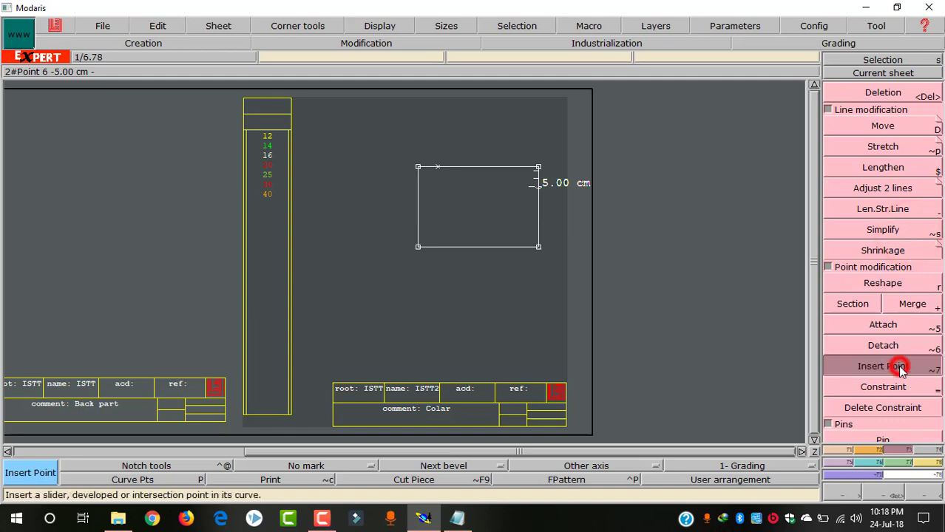
pyautogui.click(539, 190)
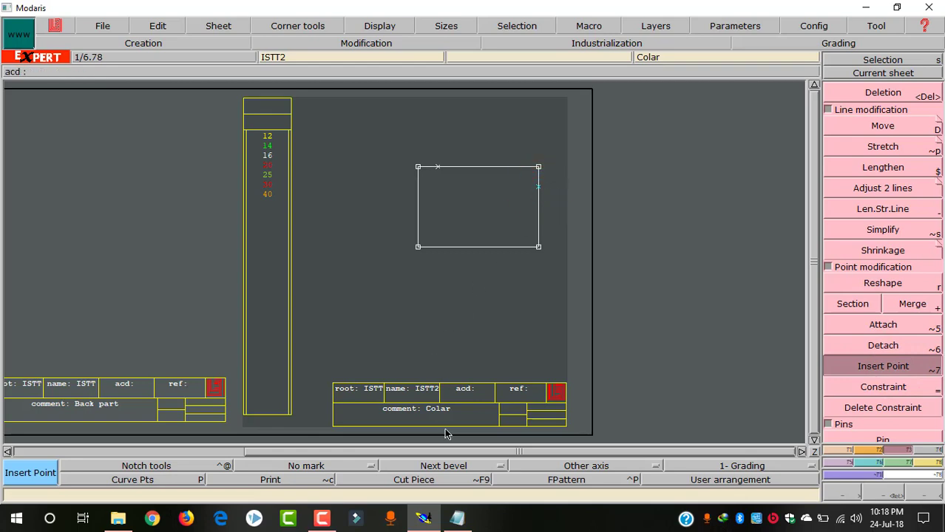
pyautogui.click(454, 523)
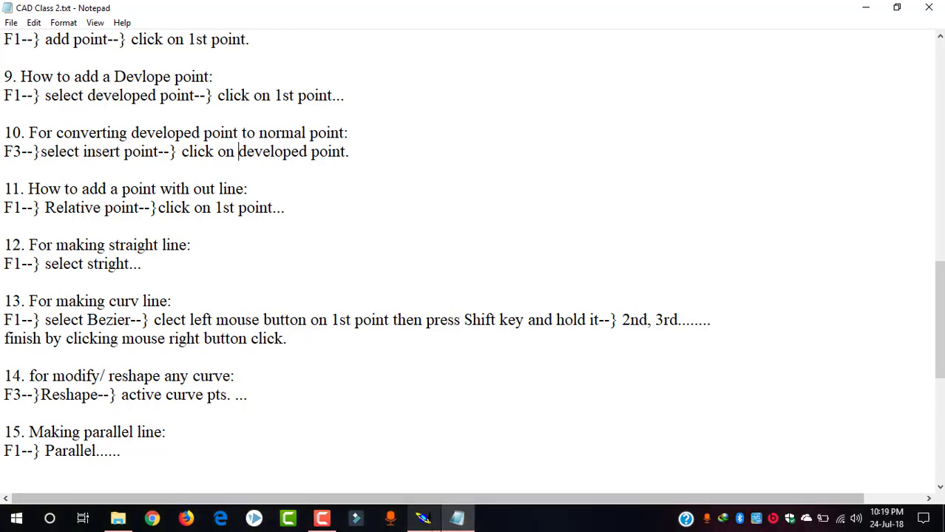
# Step: Check the class notes once more, then return to Modaris with the F1 creation tools shown
pyautogui.click(423, 518)
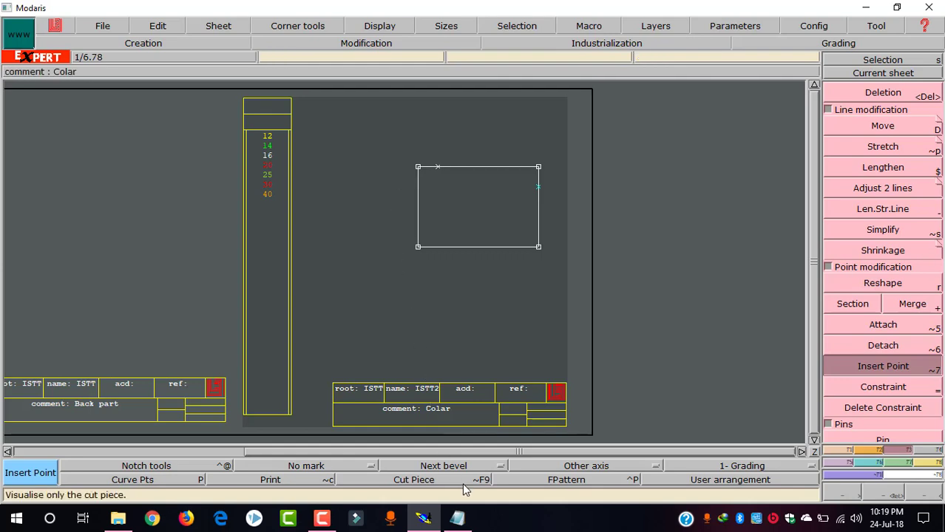
pyautogui.click(457, 519)
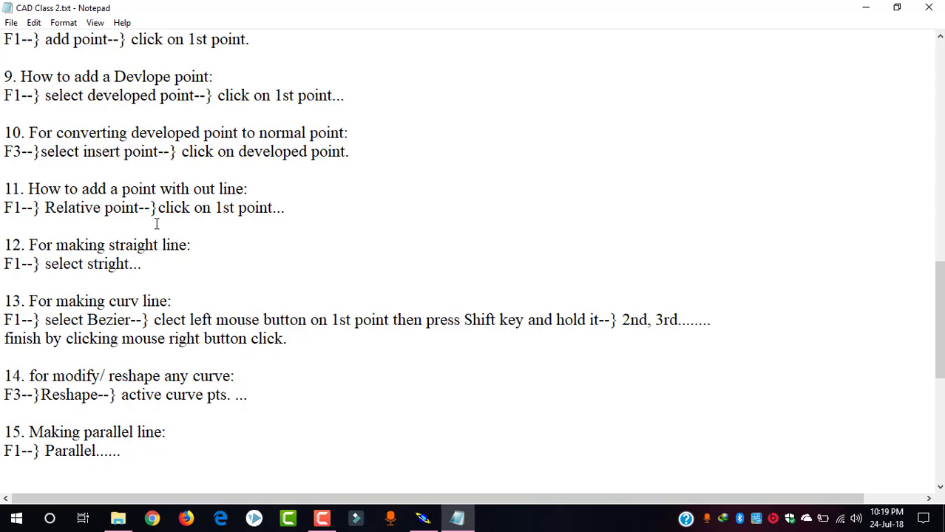
pyautogui.click(420, 514)
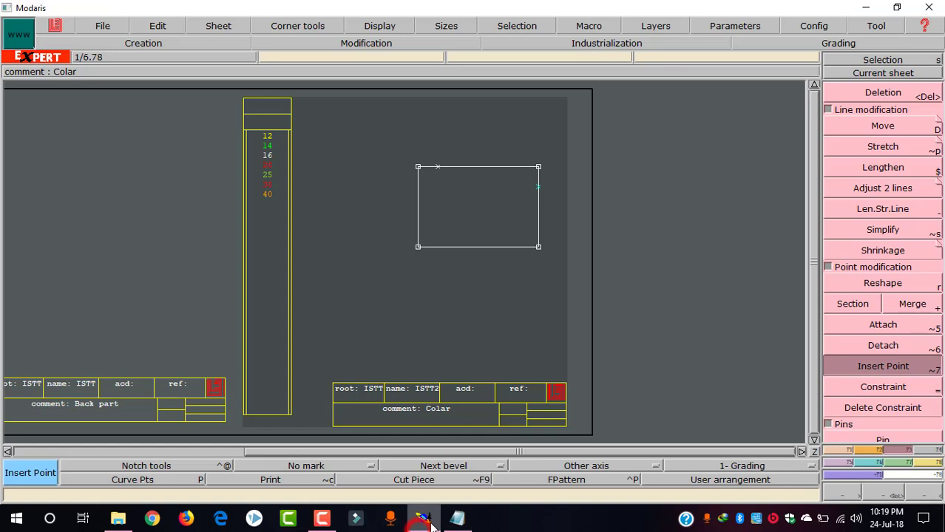
pyautogui.click(845, 452)
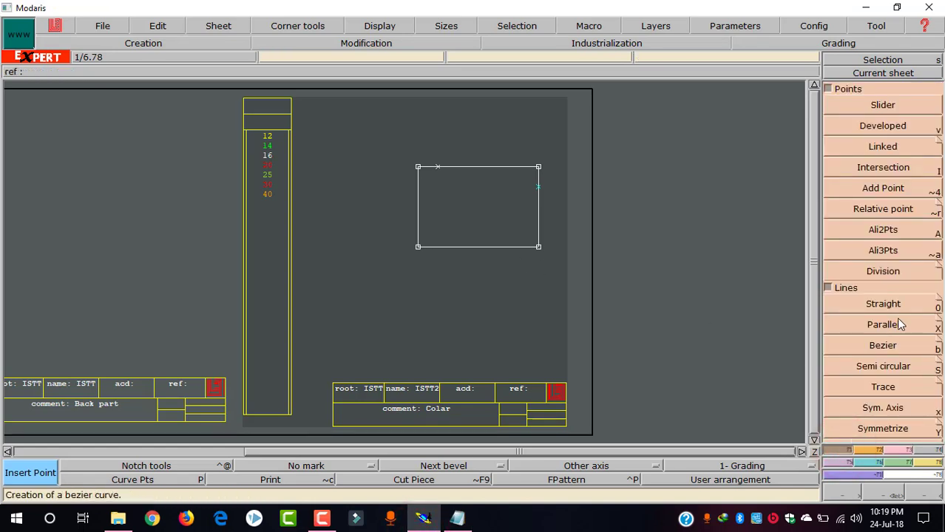
# Step: Start a relative point measured from the Colar rectangle's top-left corner
pyautogui.click(900, 209)
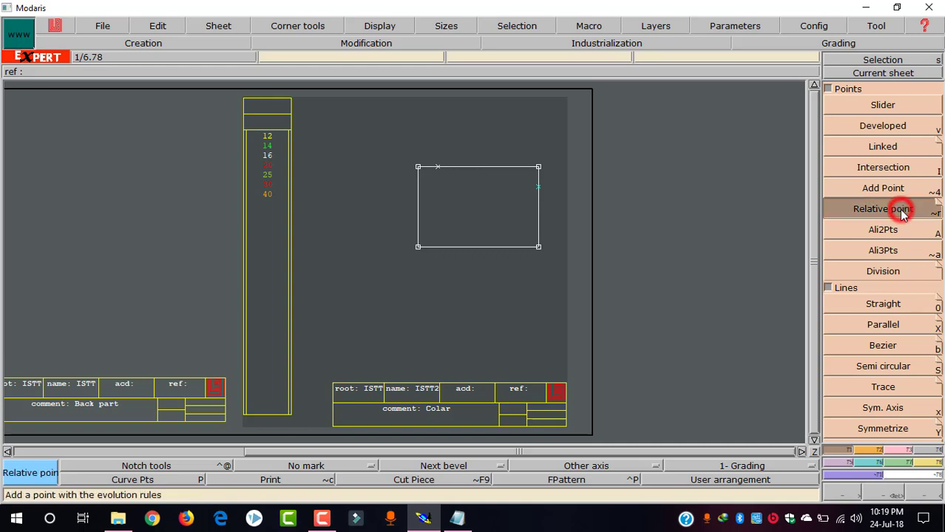
pyautogui.click(418, 168)
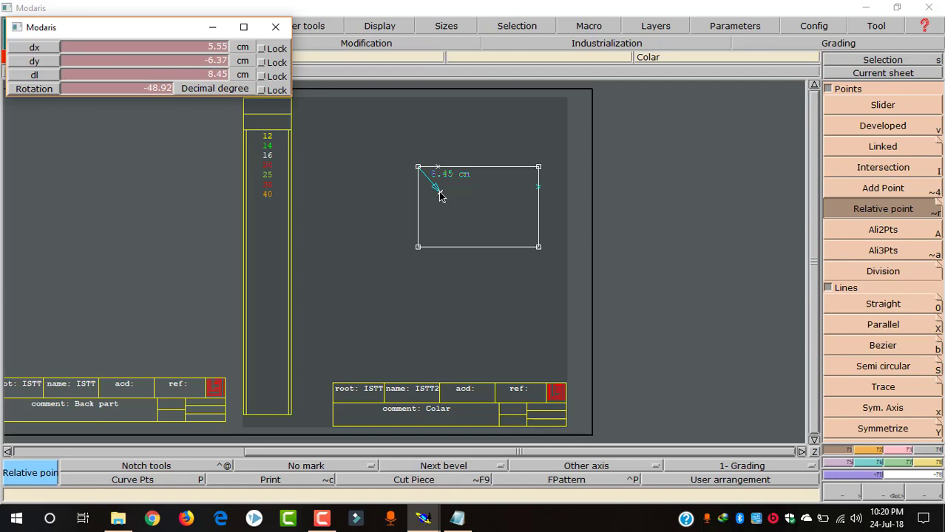
# Step: Create the relative point at dx 7 and dy -6 from the corner, then return to the notes
pyautogui.press('Tab')
pyautogui.hotkey('shift', 'Tab')
pyautogui.hotkey('shift', 'Tab')
pyautogui.hotkey('shift', 'Tab')
pyautogui.write('7')
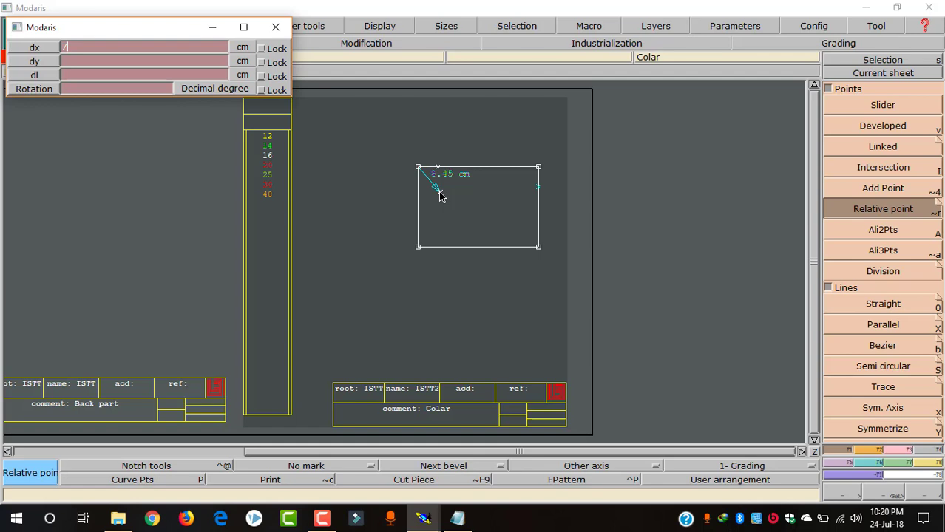
pyautogui.press('Tab')
pyautogui.write('-6')
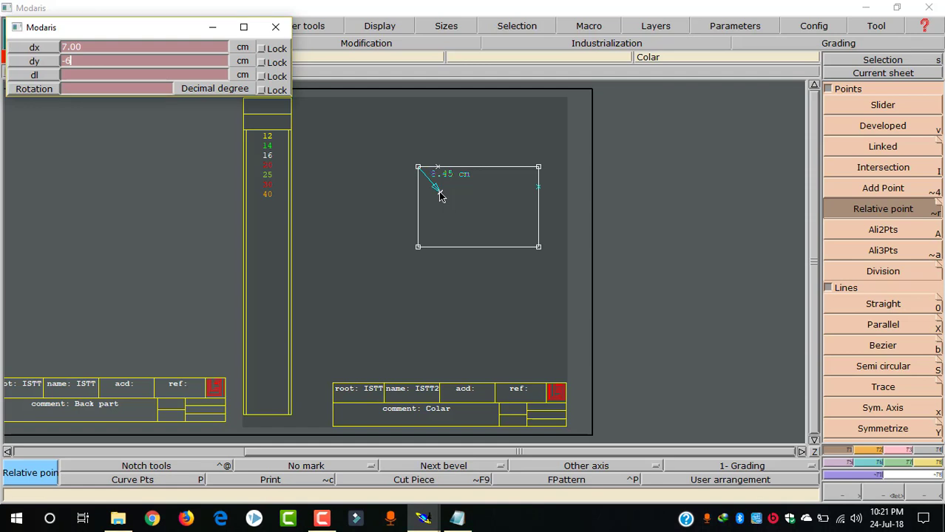
pyautogui.press('Return')
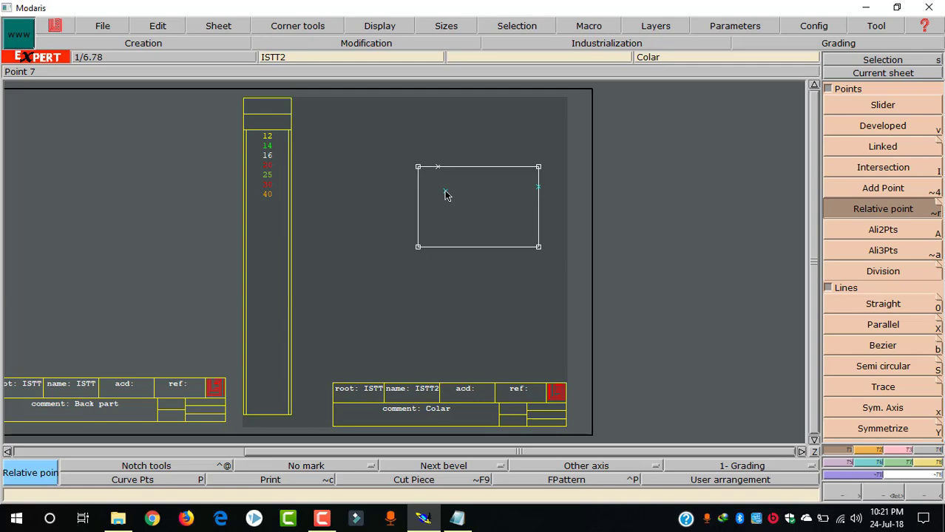
pyautogui.click(456, 518)
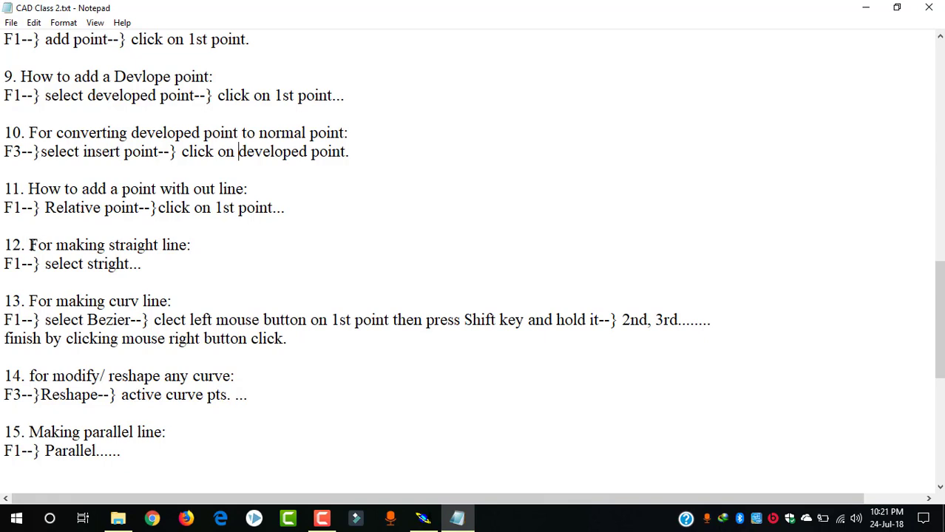
# Step: Review the straight-line instruction in the notes and return to Modaris
pyautogui.click(3, 263)
pyautogui.moveTo(3, 263); pyautogui.dragTo(140, 264)
pyautogui.click(109, 268)
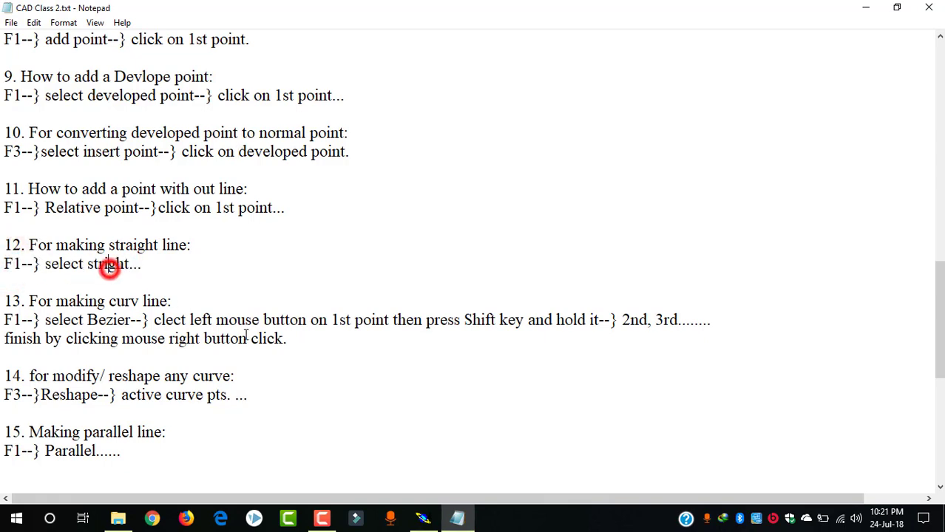
pyautogui.click(423, 518)
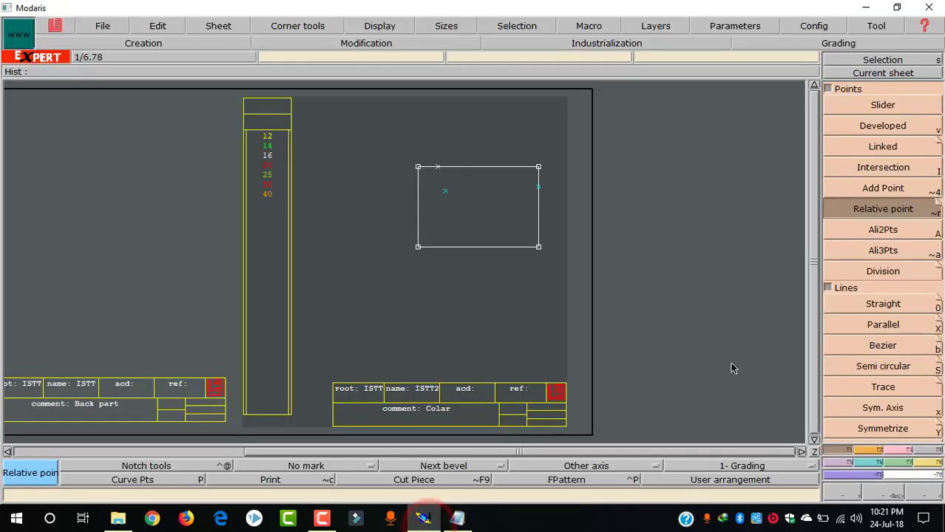
# Step: Draw straight lines across the inside and left side of the Colar piece
pyautogui.click(839, 448)
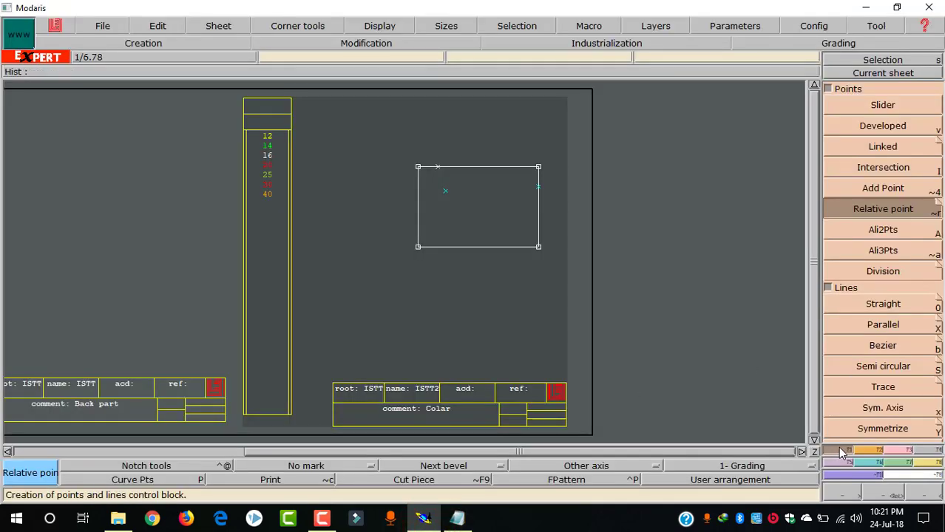
pyautogui.click(892, 306)
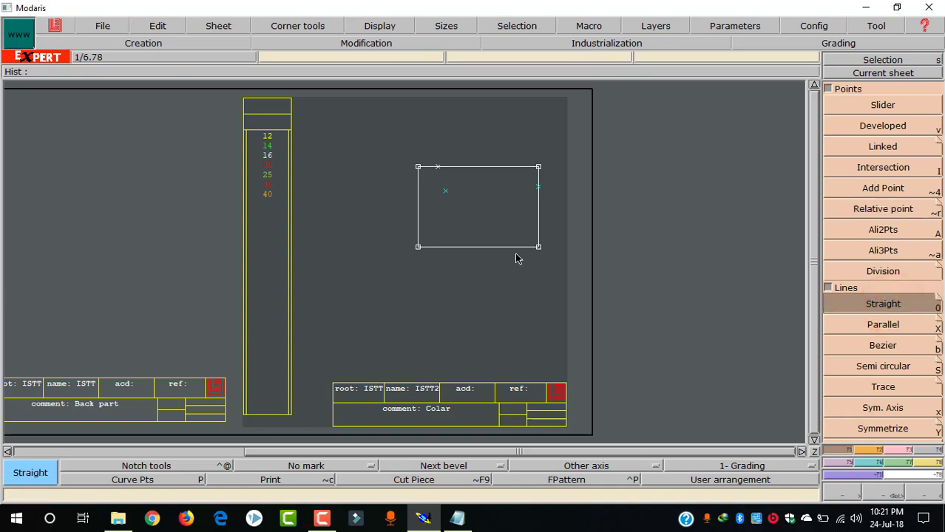
pyautogui.click(430, 214)
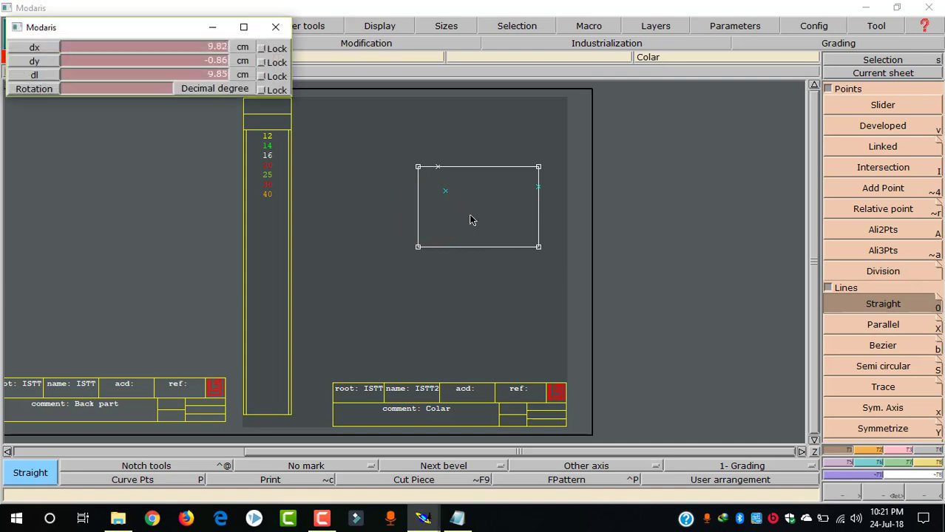
pyautogui.click(500, 216)
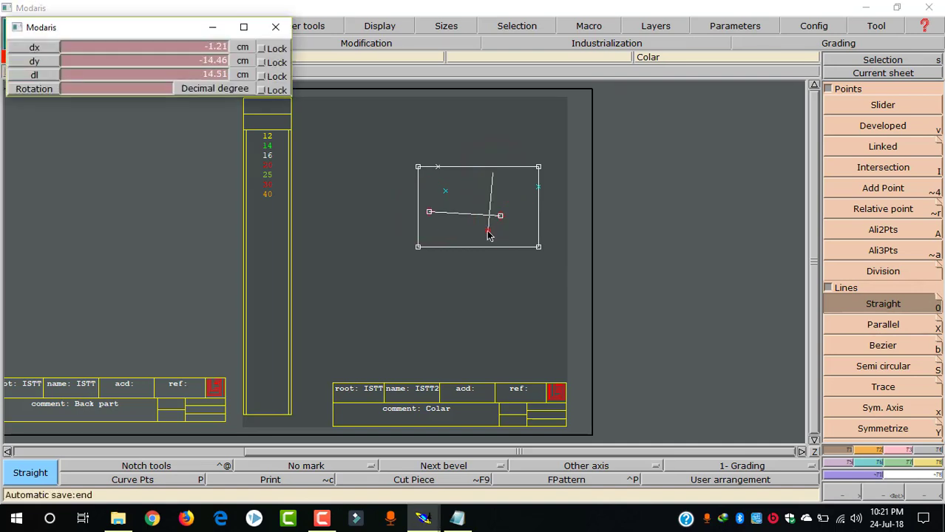
pyautogui.click(488, 232)
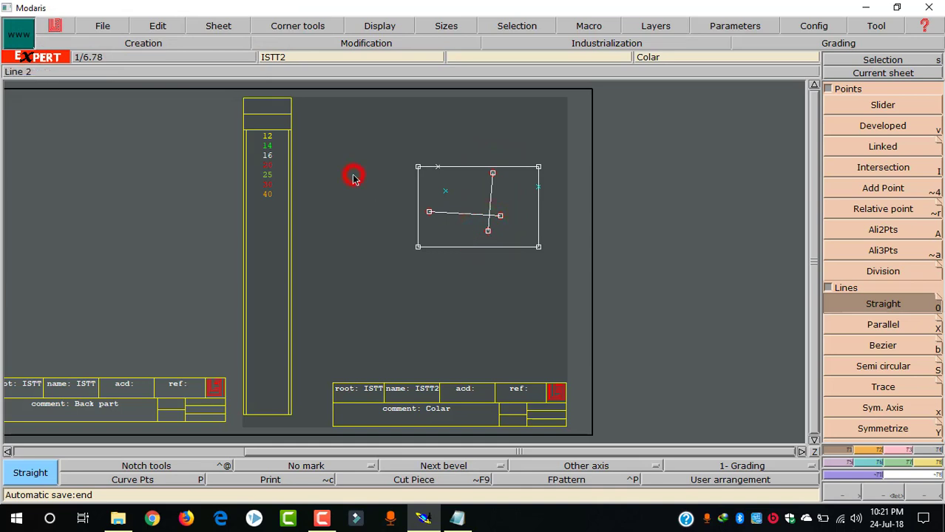
pyautogui.click(396, 231)
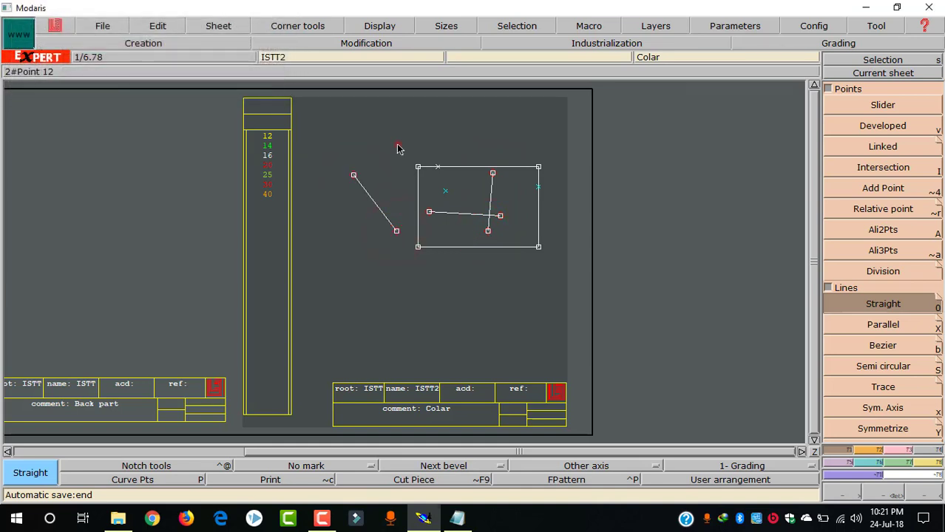
pyautogui.click(390, 191)
# Step: Draw more straight lines crossing the piece's top and running below it
pyautogui.click(463, 131)
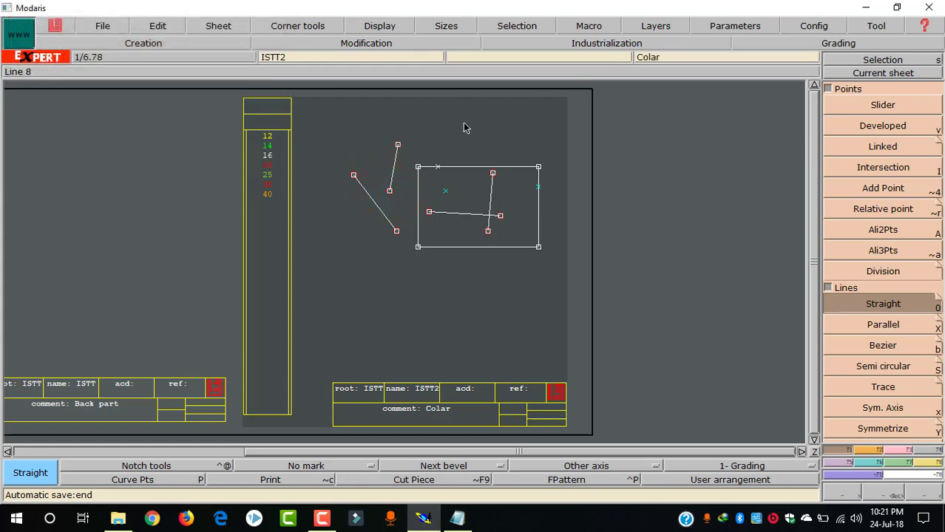
pyautogui.click(474, 194)
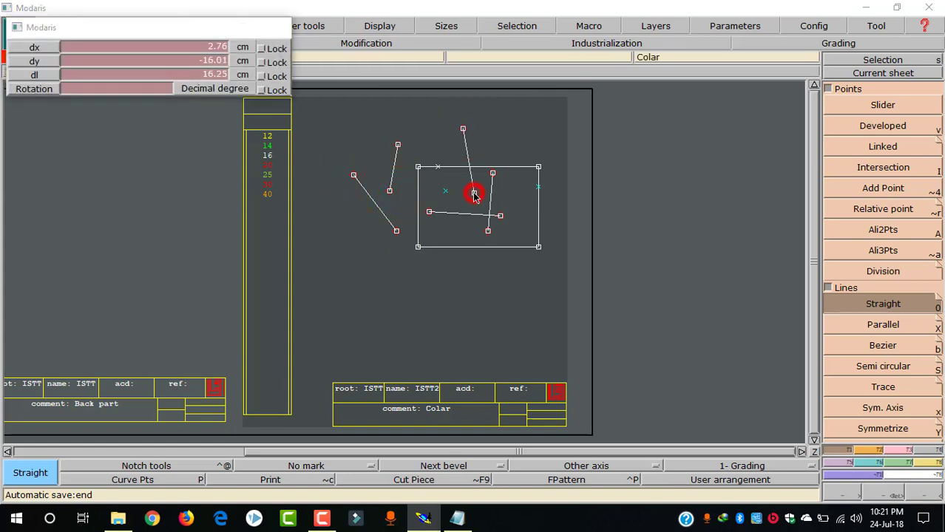
pyautogui.click(319, 253)
pyautogui.click(414, 287)
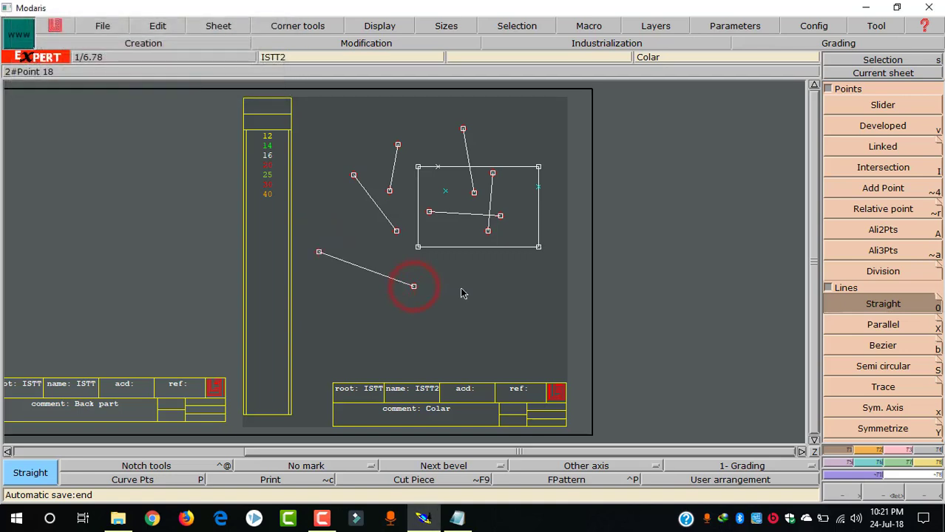
pyautogui.click(497, 291)
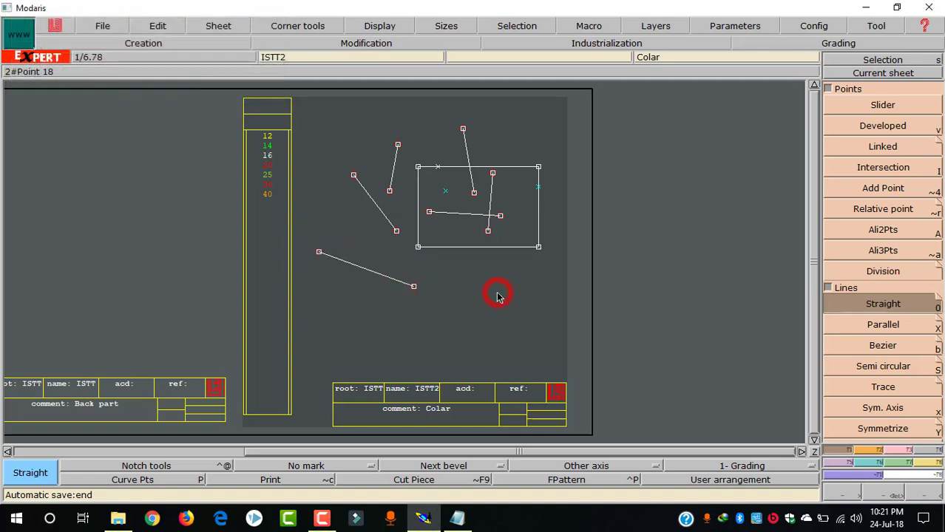
pyautogui.click(447, 275)
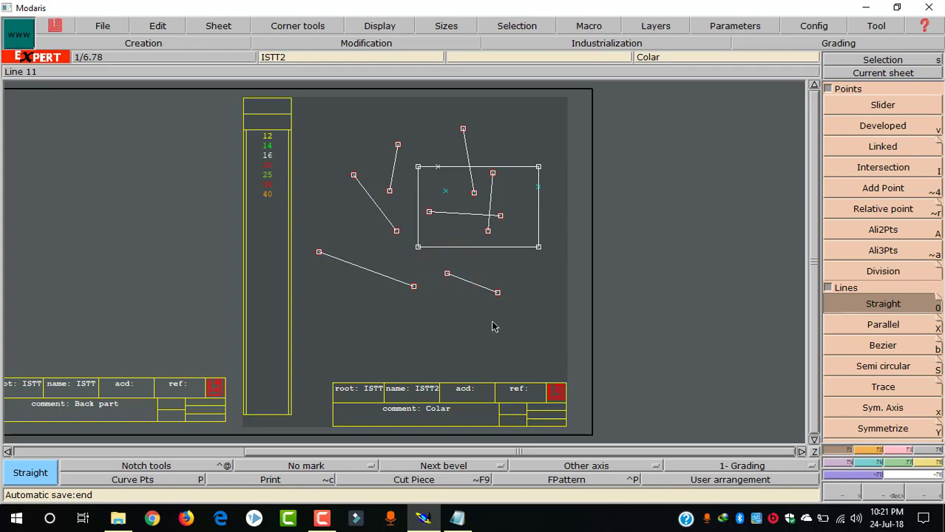
pyautogui.click(457, 520)
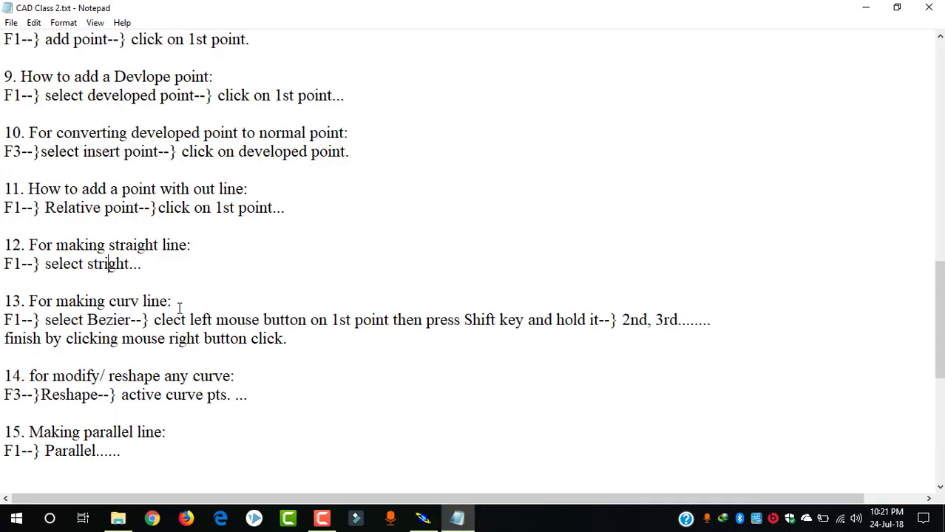
# Step: Mark the straight-line note in Notepad and go back to the Colar pattern
pyautogui.click(108, 264)
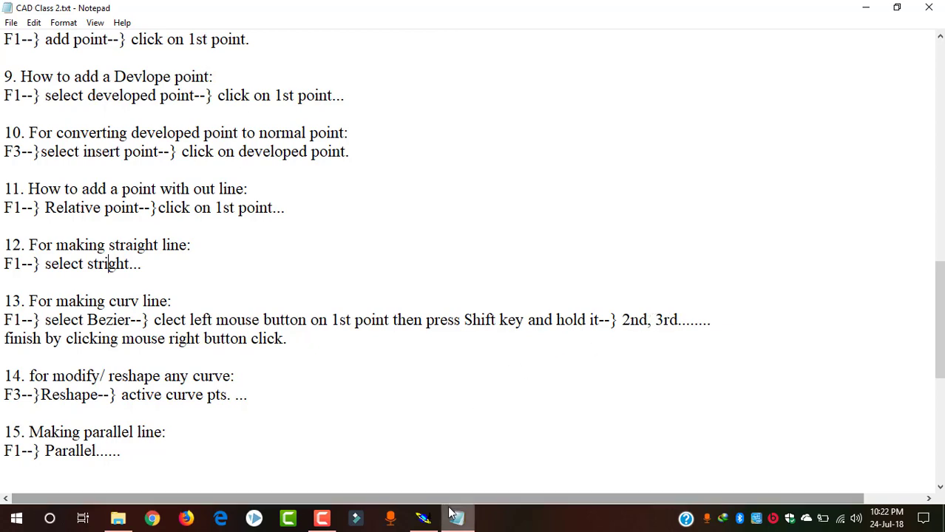
pyautogui.click(423, 520)
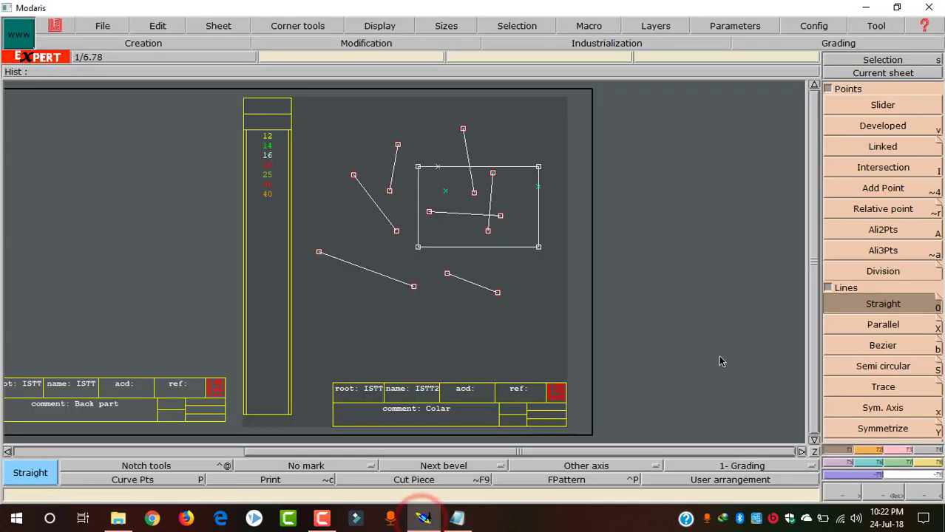
# Step: Draw an eight-point Bezier curve from above the Colar piece round to its lower right
pyautogui.click(882, 348)
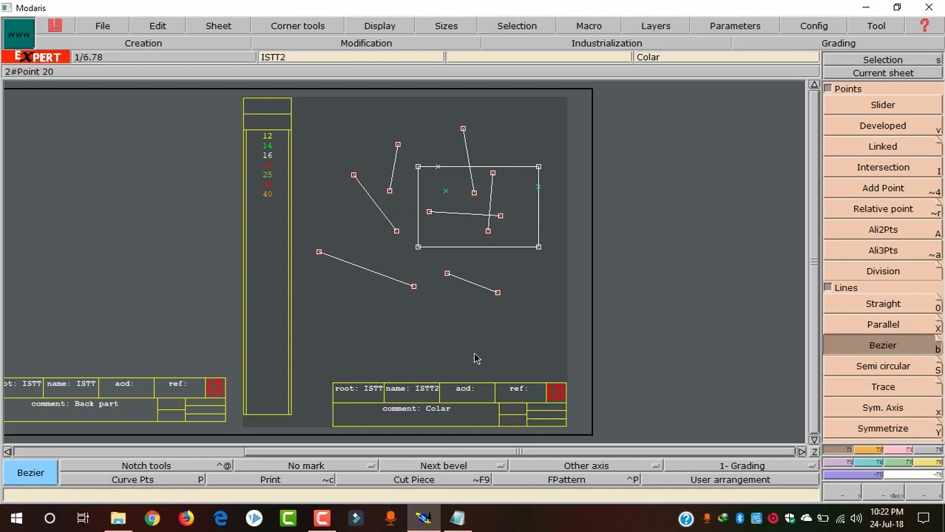
pyautogui.click(372, 123)
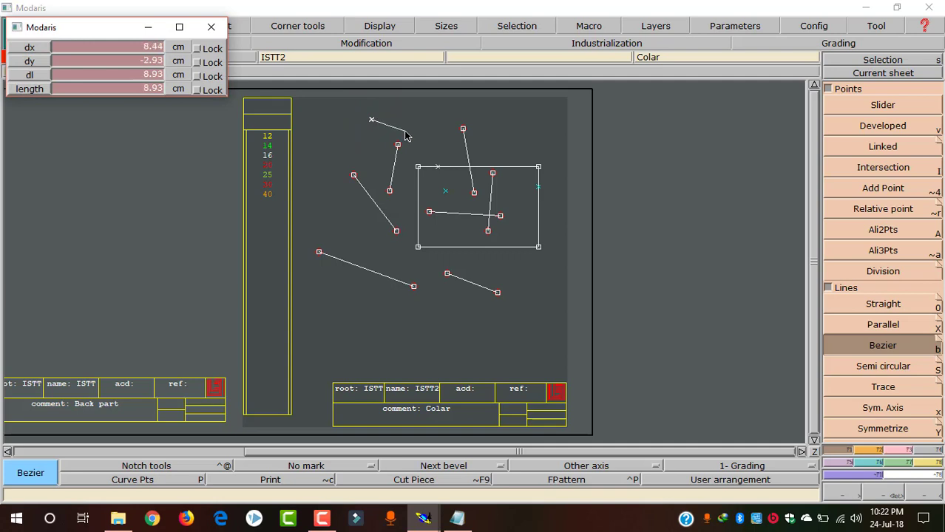
pyautogui.click(406, 133)
pyautogui.click(425, 152)
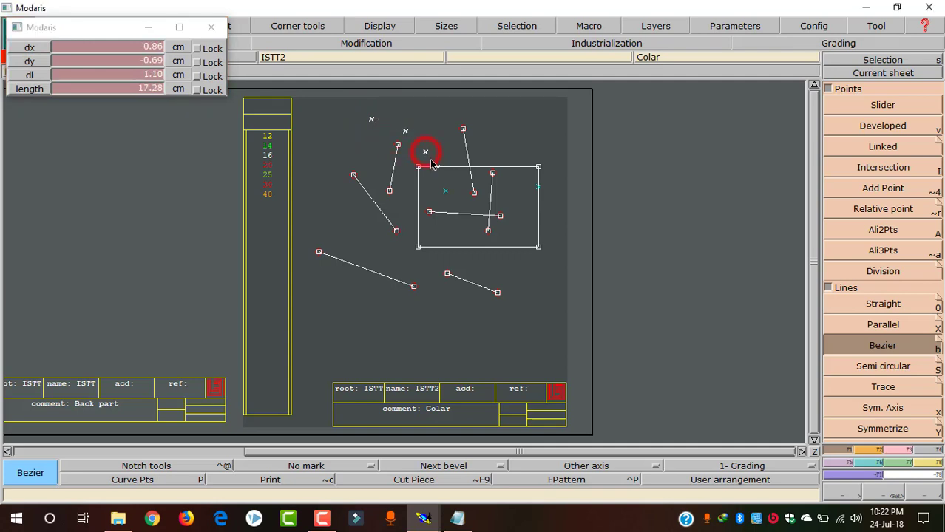
pyautogui.click(429, 228)
pyautogui.click(379, 292)
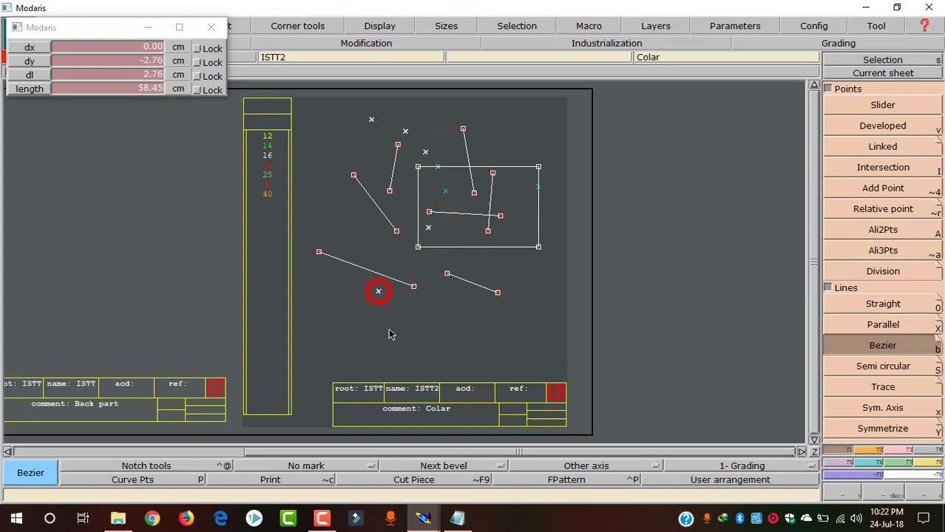
pyautogui.click(419, 358)
pyautogui.click(516, 365)
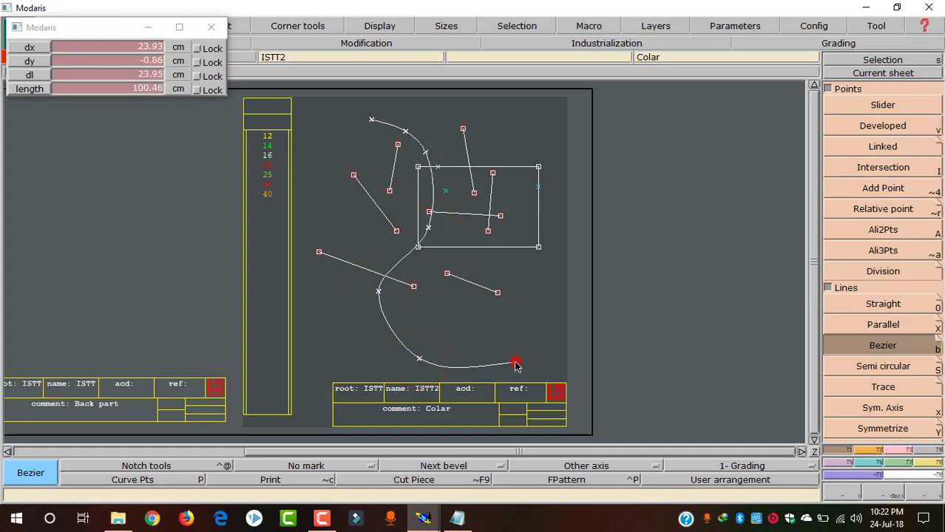
pyautogui.click(549, 316)
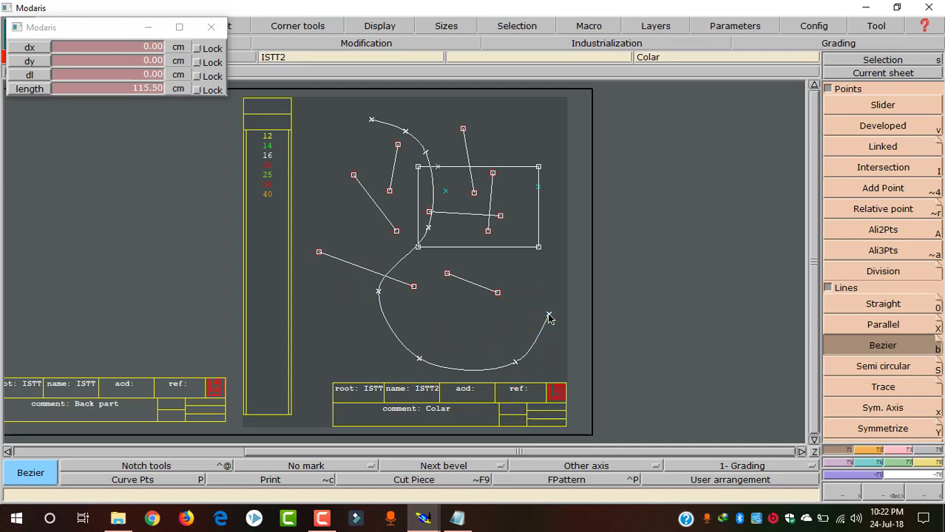
pyautogui.rightClick(549, 317)
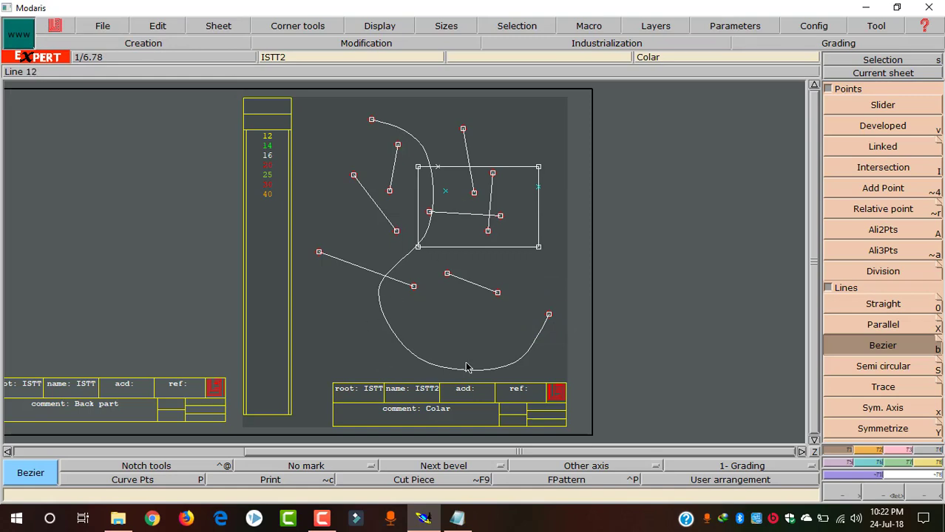
pyautogui.click(457, 519)
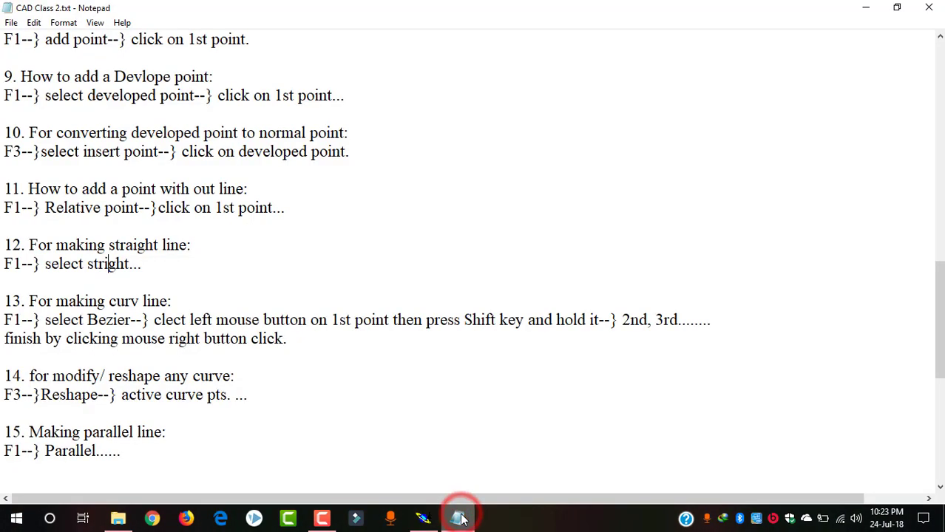
# Step: Highlight the note on reshaping curves, then return to Modaris
pyautogui.click(109, 264)
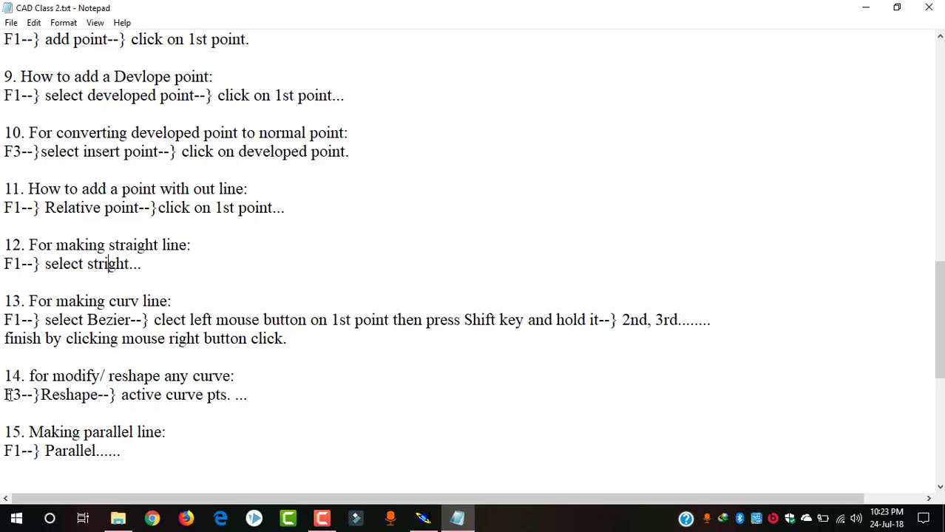
pyautogui.moveTo(4, 395); pyautogui.dragTo(250, 397)
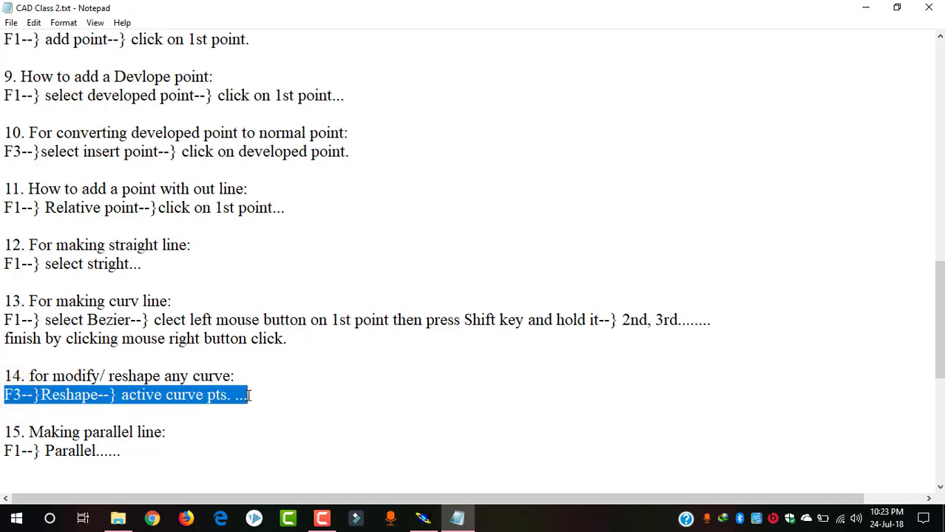
pyautogui.click(221, 397)
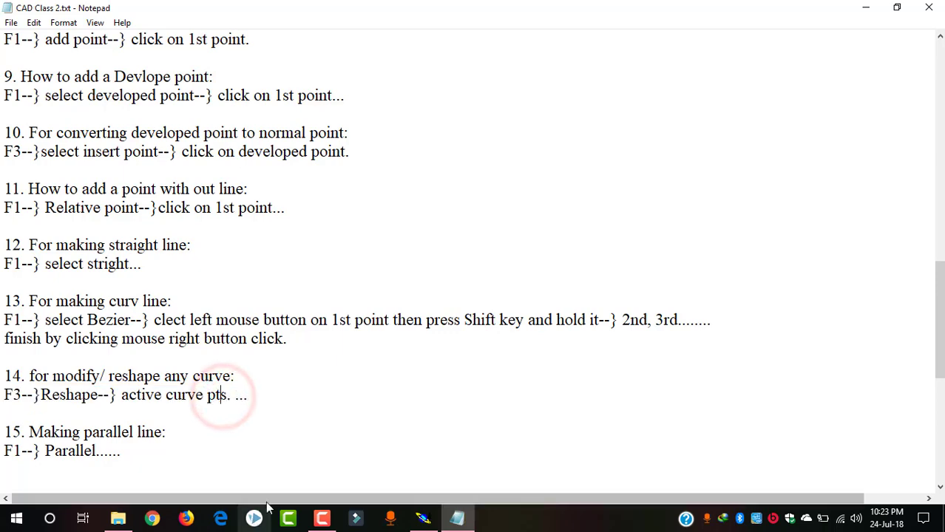
pyautogui.click(422, 518)
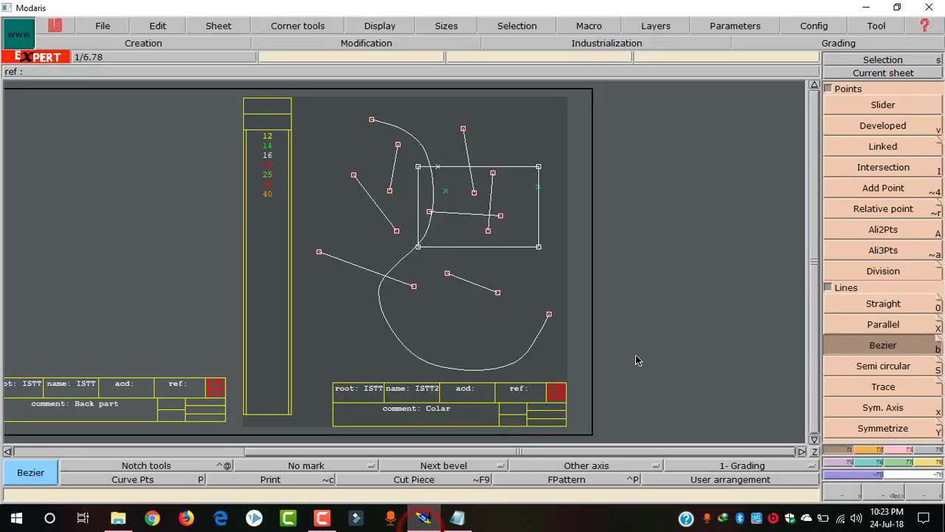
# Step: With Reshape and all curve points shown, move the lower-left curve point to the right
pyautogui.click(903, 450)
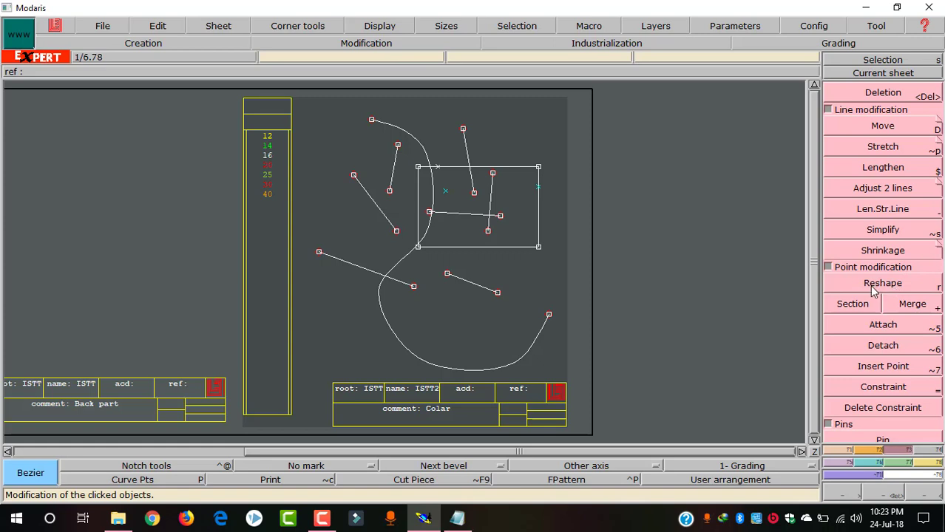
pyautogui.click(896, 284)
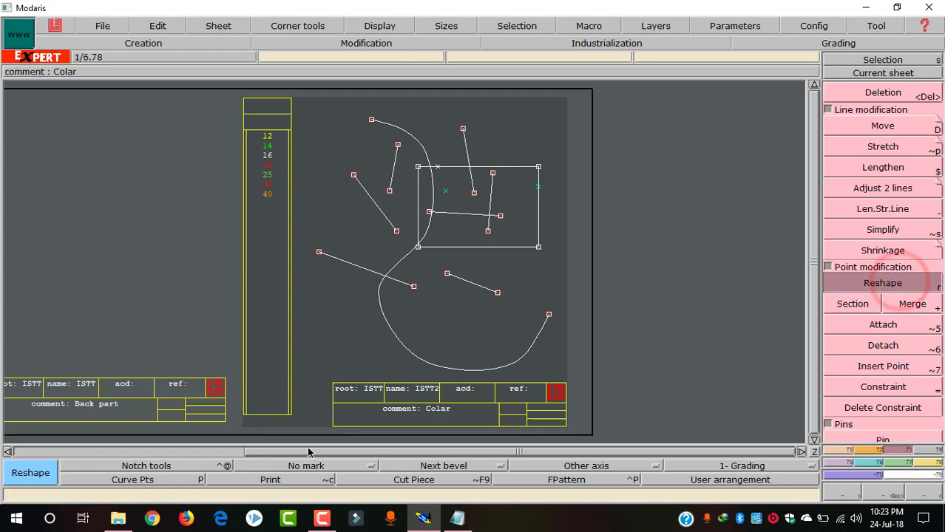
pyautogui.click(132, 481)
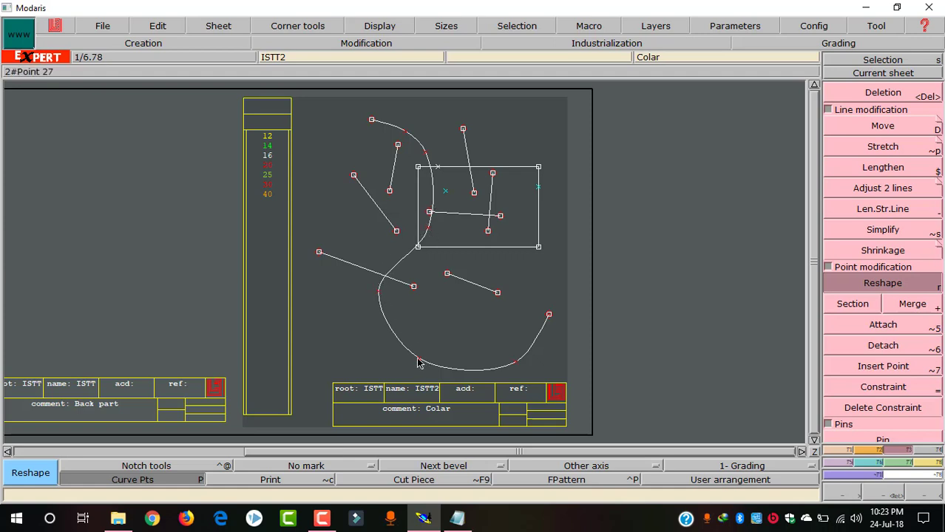
pyautogui.click(378, 293)
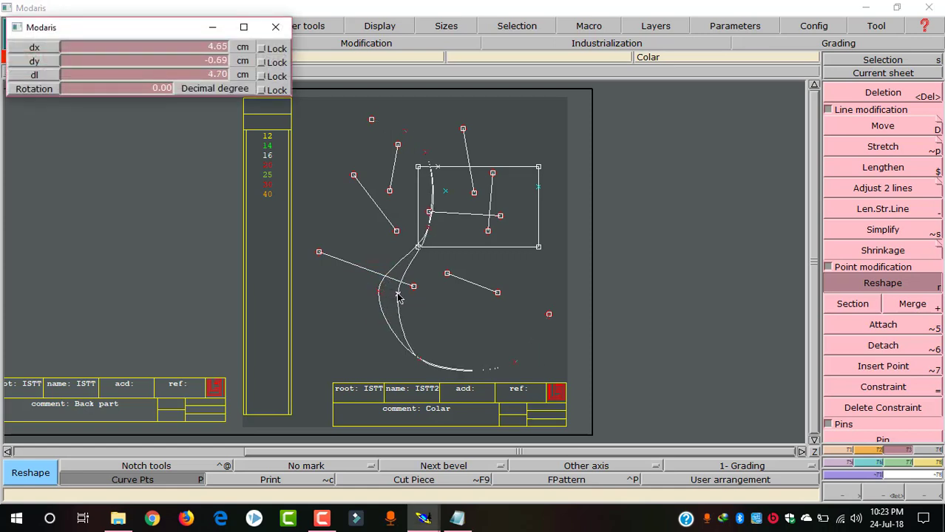
pyautogui.click(398, 295)
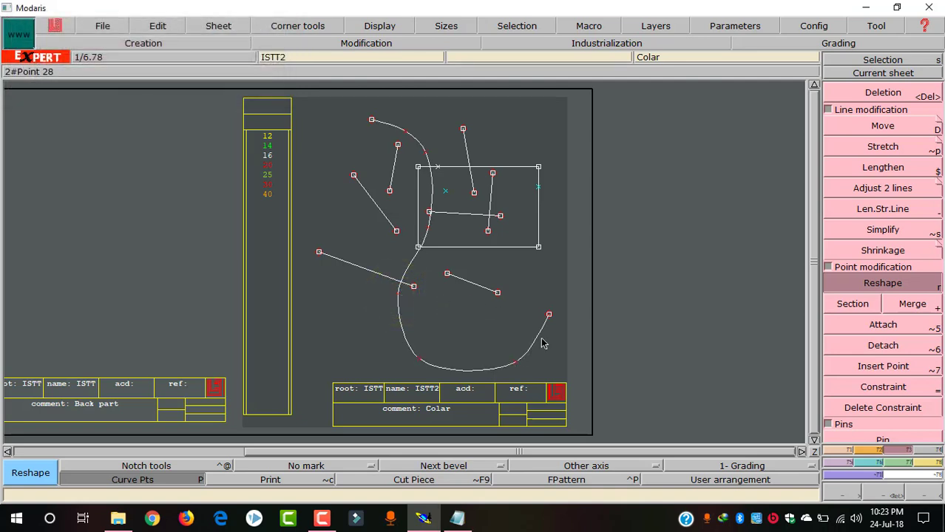
# Step: Pull the curve's hooked end down and right into a smooth sweep
pyautogui.click(550, 316)
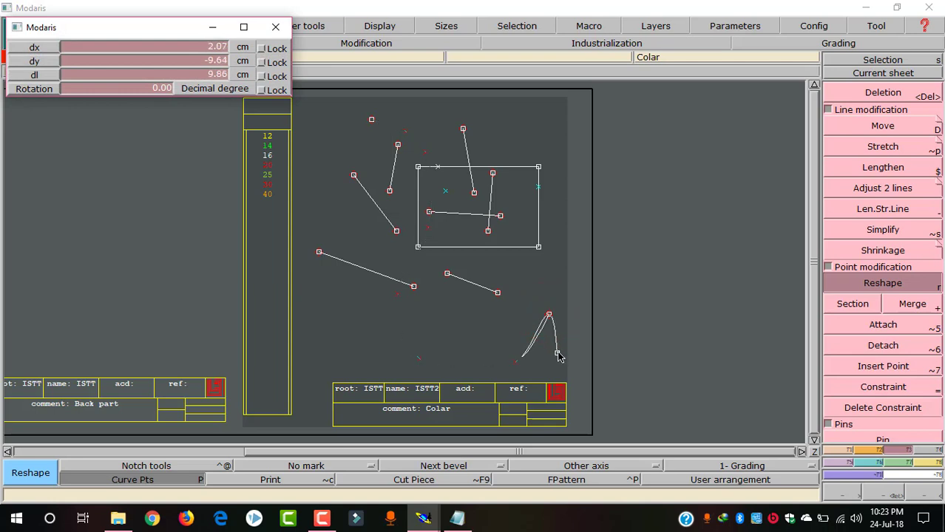
pyautogui.click(557, 353)
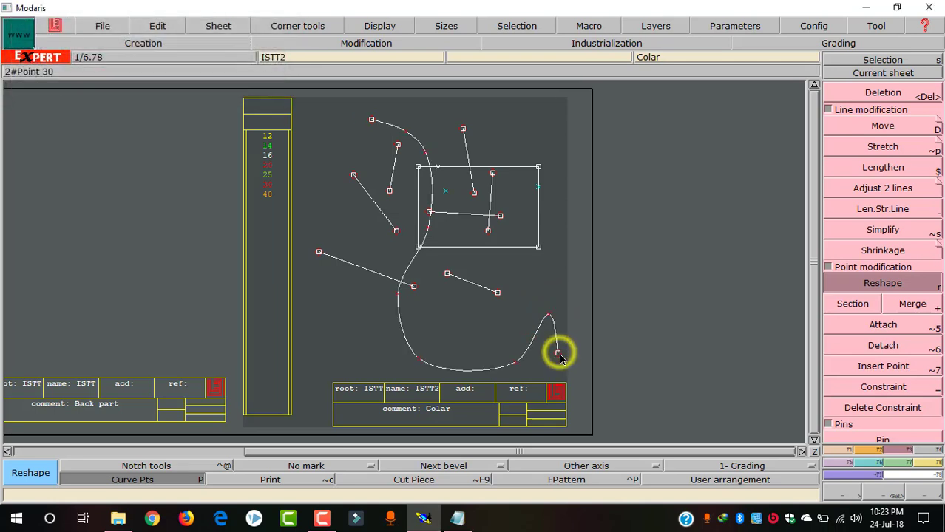
pyautogui.click(548, 318)
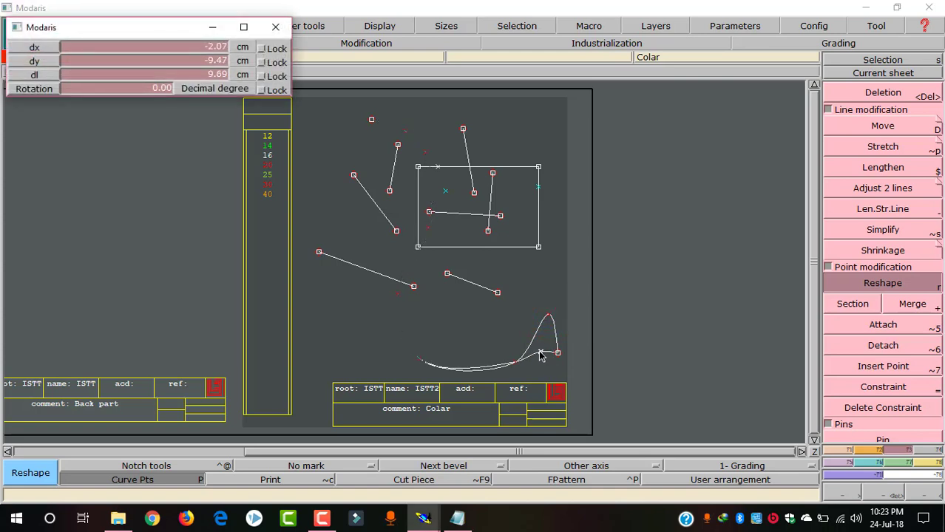
pyautogui.click(541, 359)
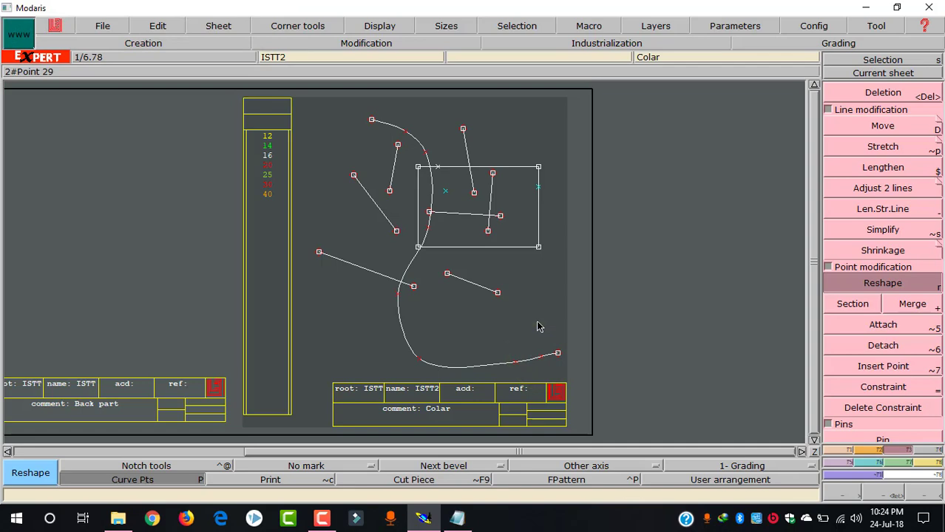
pyautogui.click(459, 519)
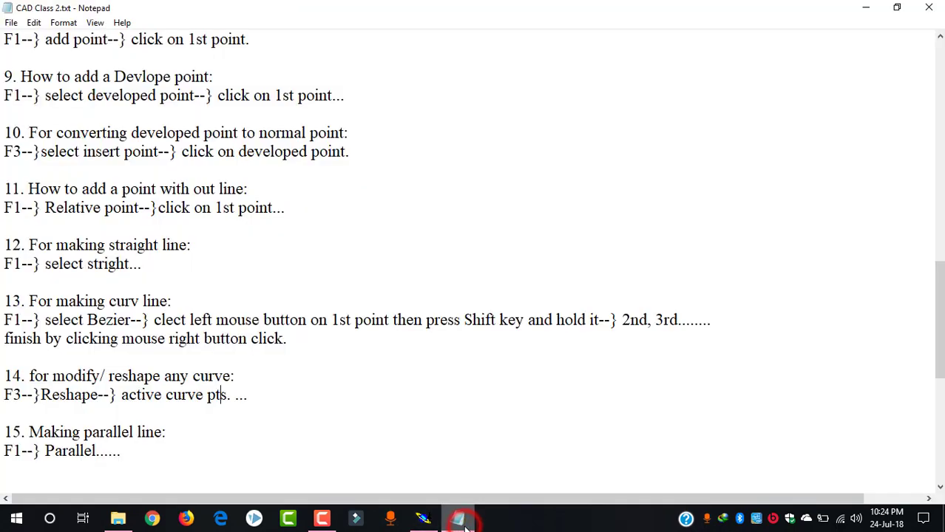
# Step: Scroll the notes to the F1 Parallel instruction, highlight it, and return to Modaris
pyautogui.click(176, 425)
pyautogui.scroll(-4, 176, 424)
pyautogui.click(176, 425)
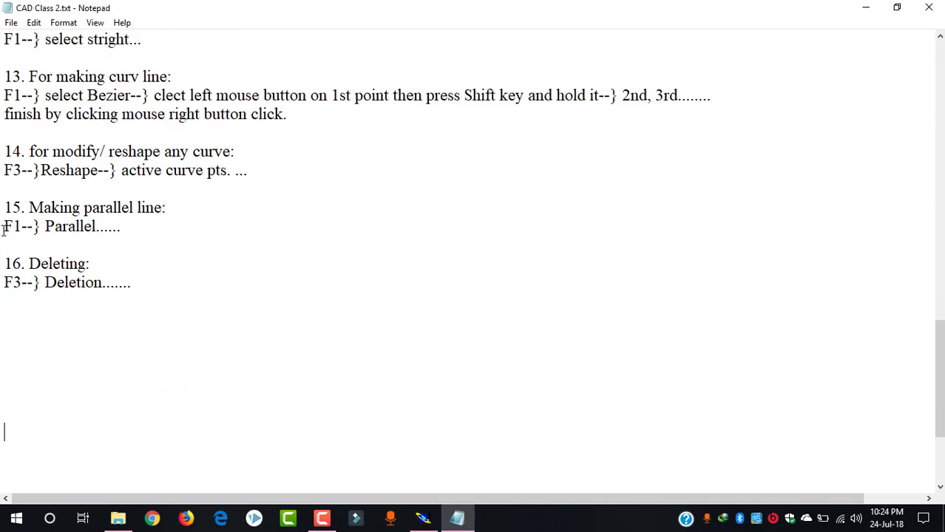
pyautogui.moveTo(3, 226); pyautogui.dragTo(149, 225)
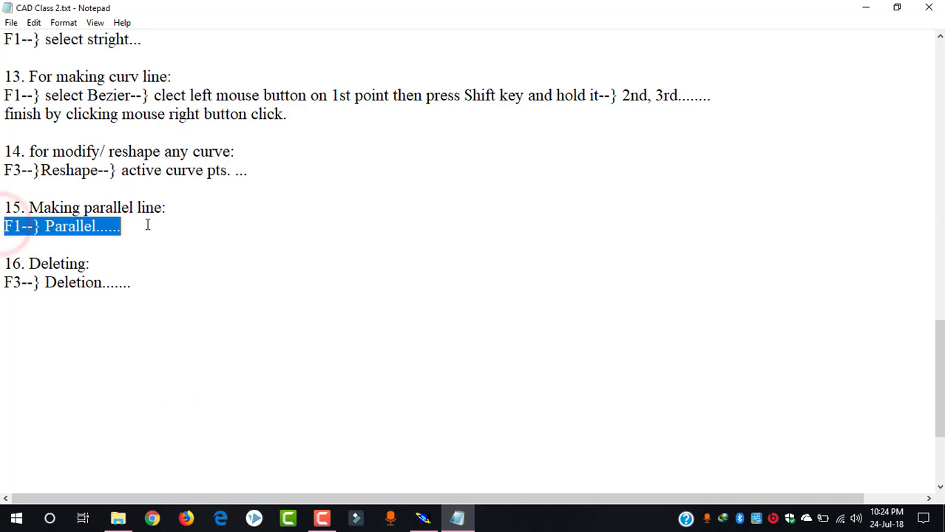
pyautogui.click(274, 283)
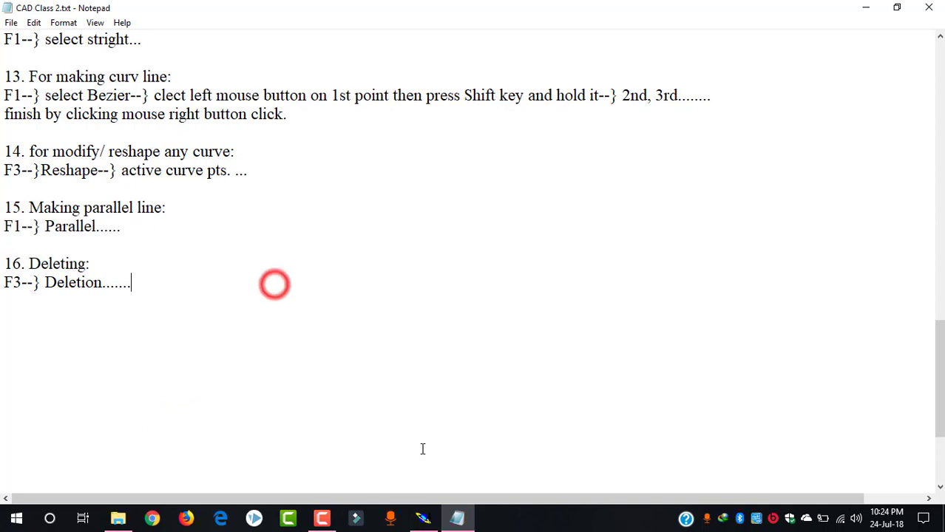
pyautogui.click(421, 519)
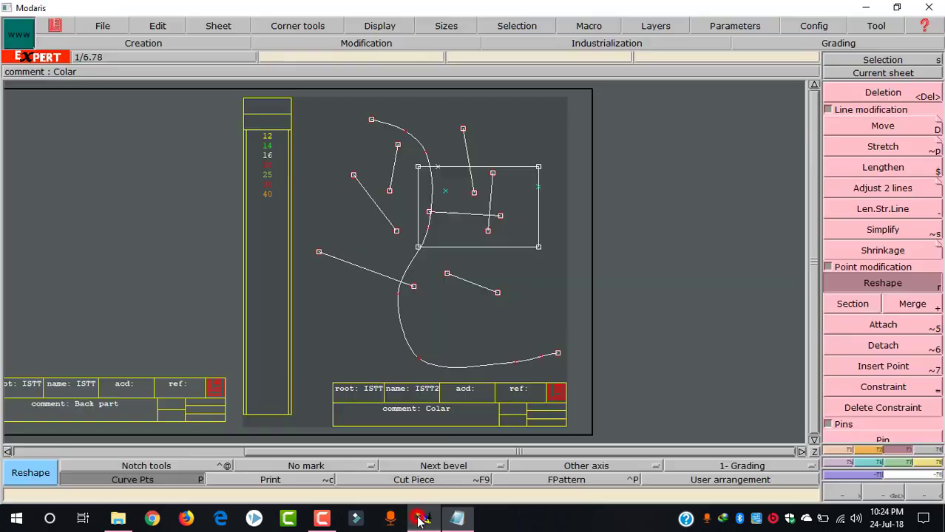
# Step: Add a parallel line 5 cm below the rectangle's bottom edge
pyautogui.click(844, 450)
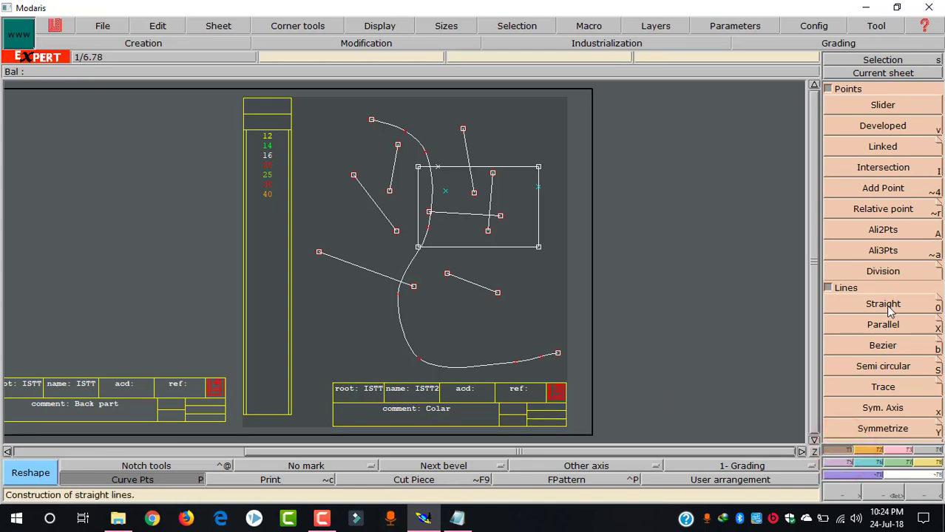
pyautogui.click(892, 326)
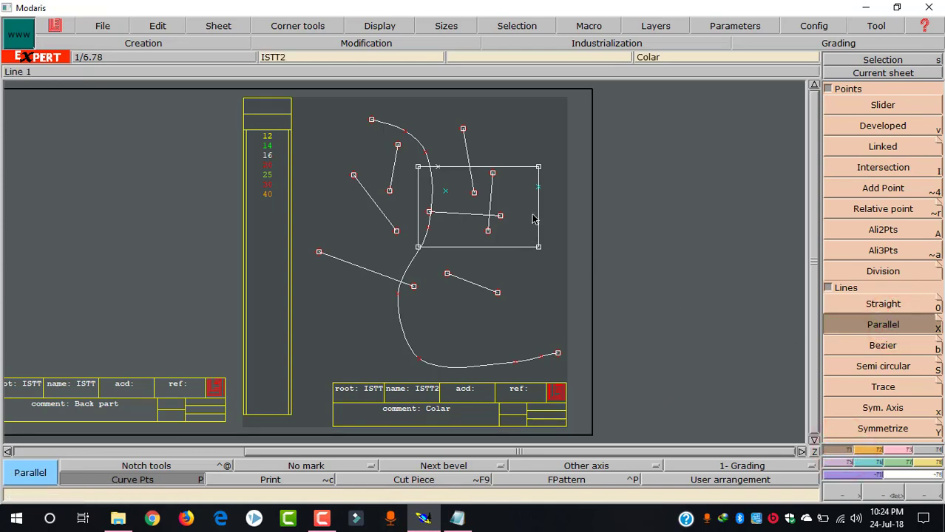
pyautogui.click(497, 248)
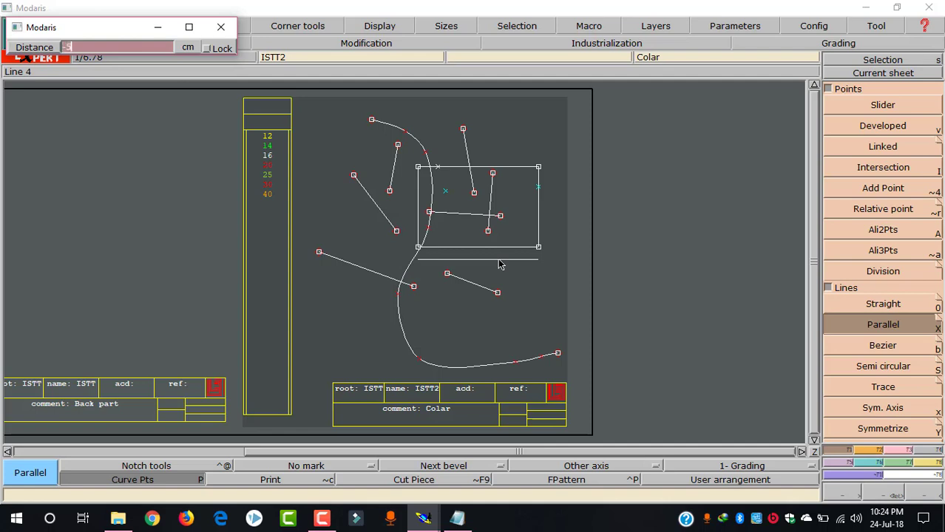
pyautogui.press('Return')
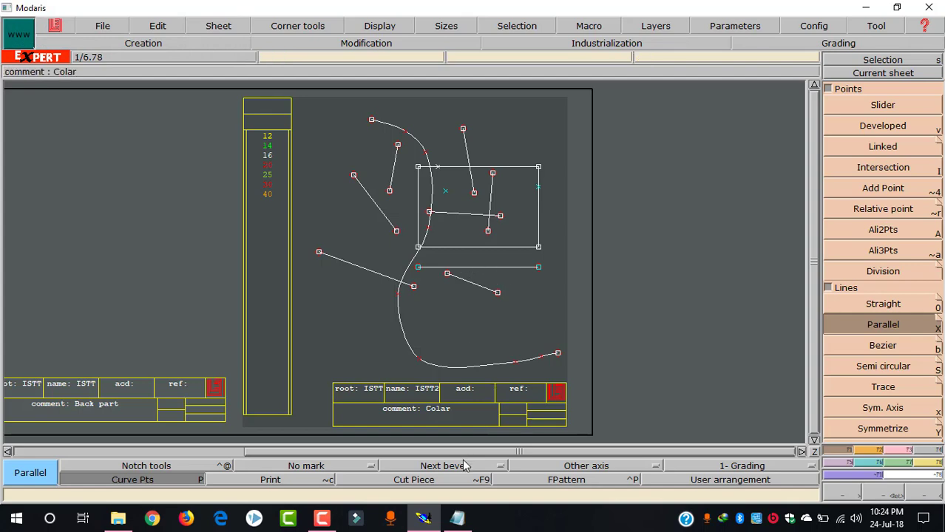
pyautogui.click(458, 522)
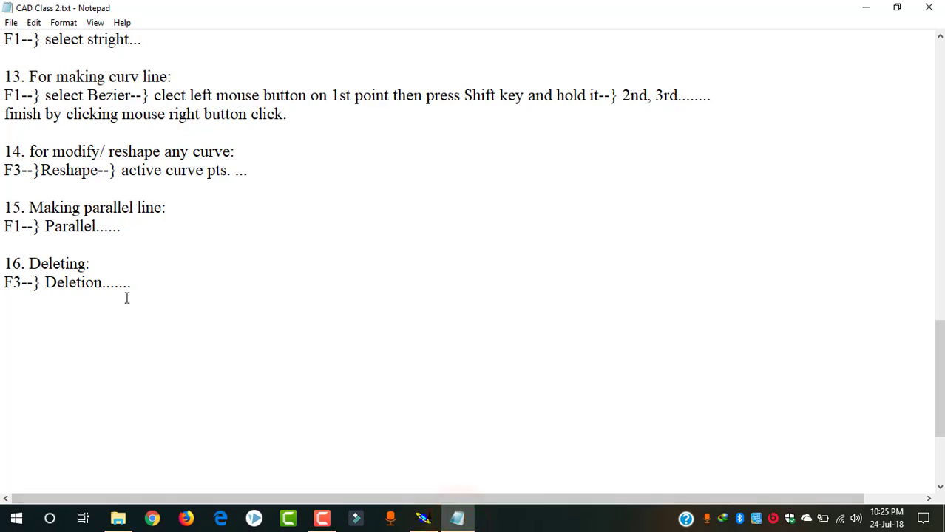
# Step: Highlight the F3 Deletion note in Notepad, then switch back to Modaris
pyautogui.moveTo(140, 288); pyautogui.dragTo(3, 278)
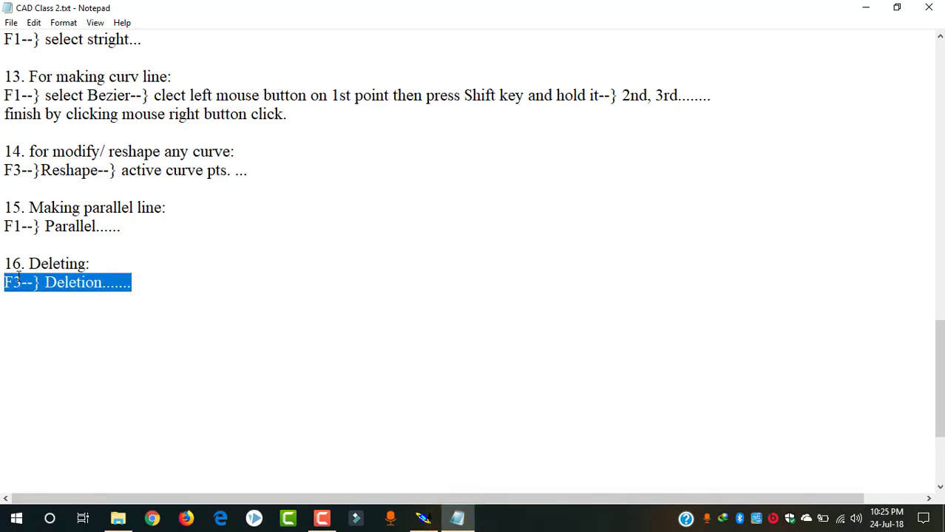
pyautogui.click(28, 282)
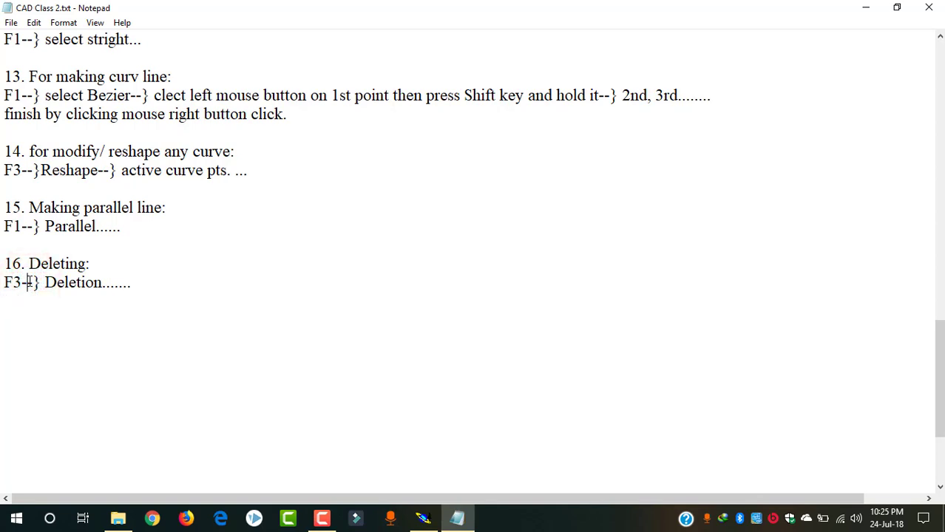
pyautogui.click(26, 284)
pyautogui.click(423, 518)
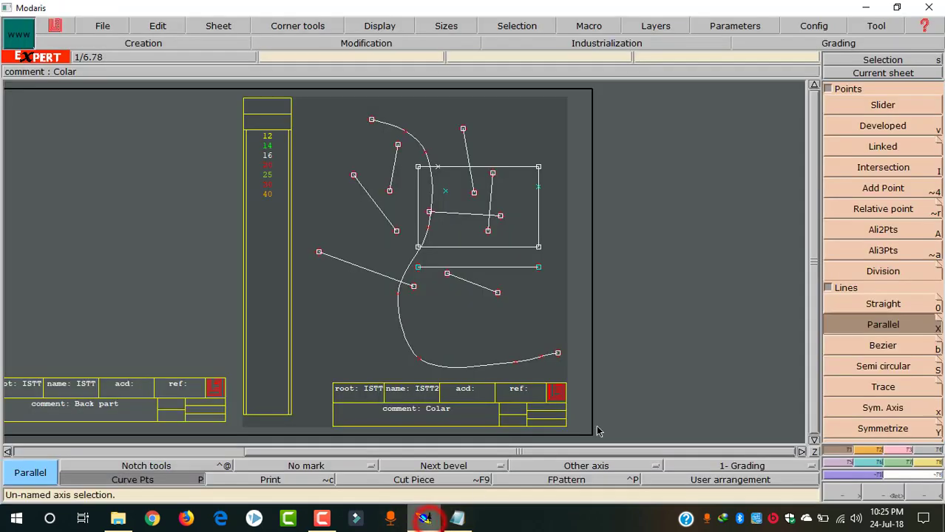
# Step: Delete the curve's top endpoint, the short top-left line, the line crossing the rectangle and the upper-left diagonal
pyautogui.click(893, 450)
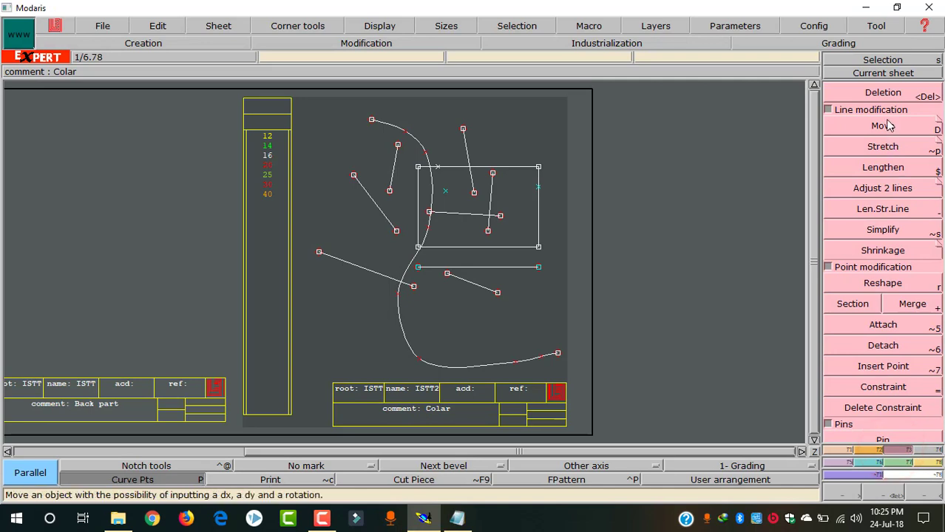
pyautogui.click(881, 94)
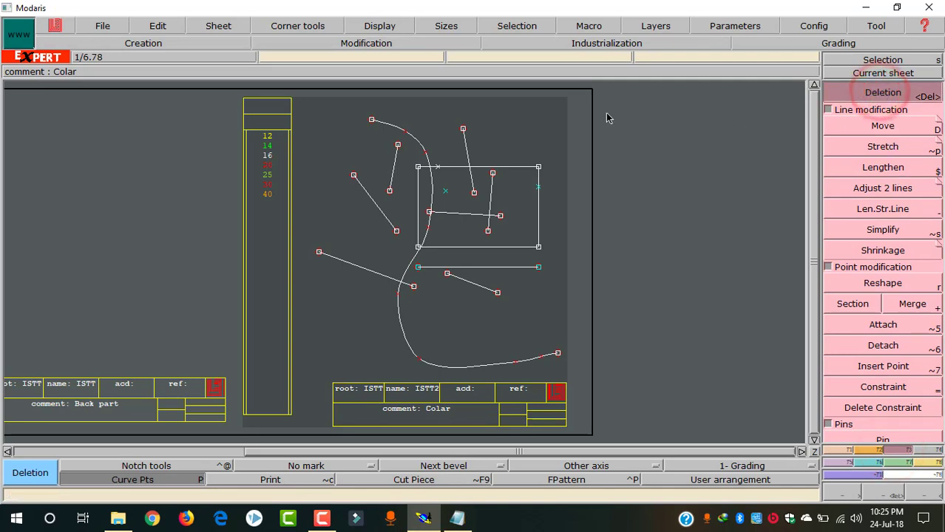
pyautogui.click(372, 121)
pyautogui.click(406, 133)
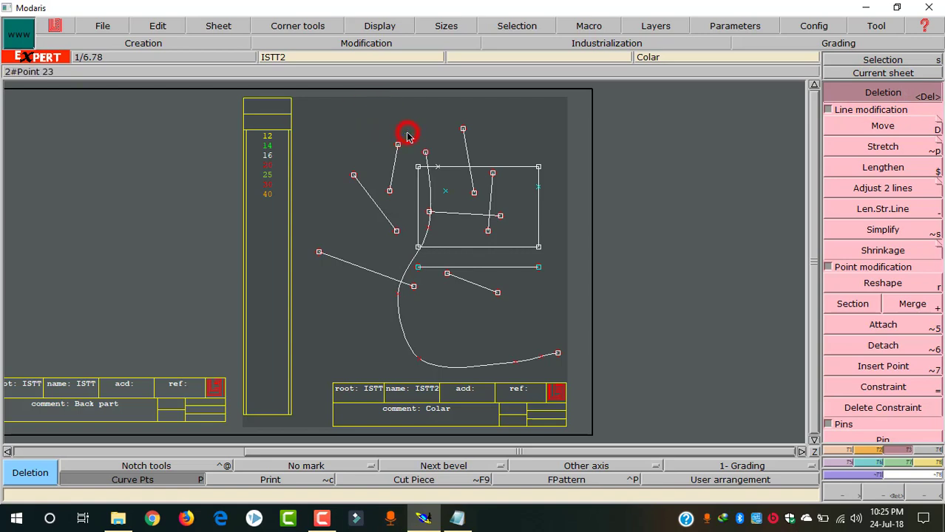
pyautogui.click(397, 153)
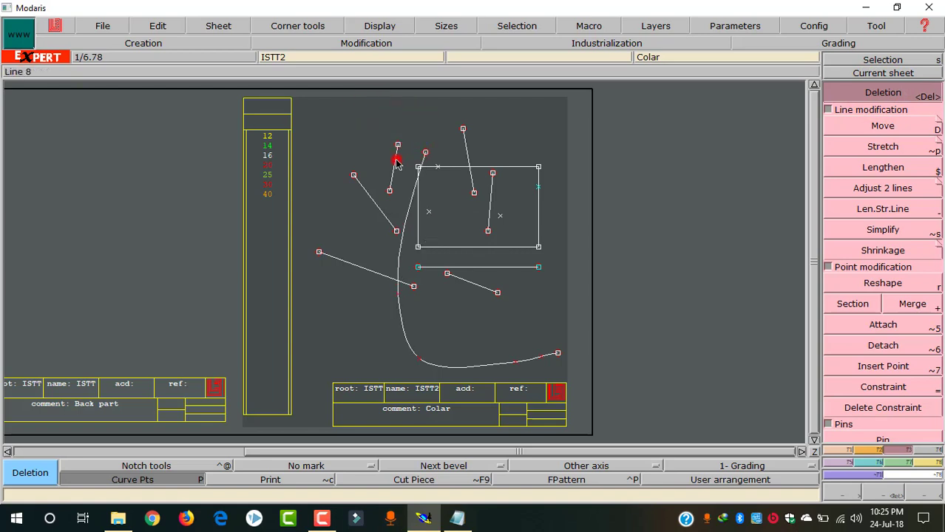
pyautogui.click(377, 204)
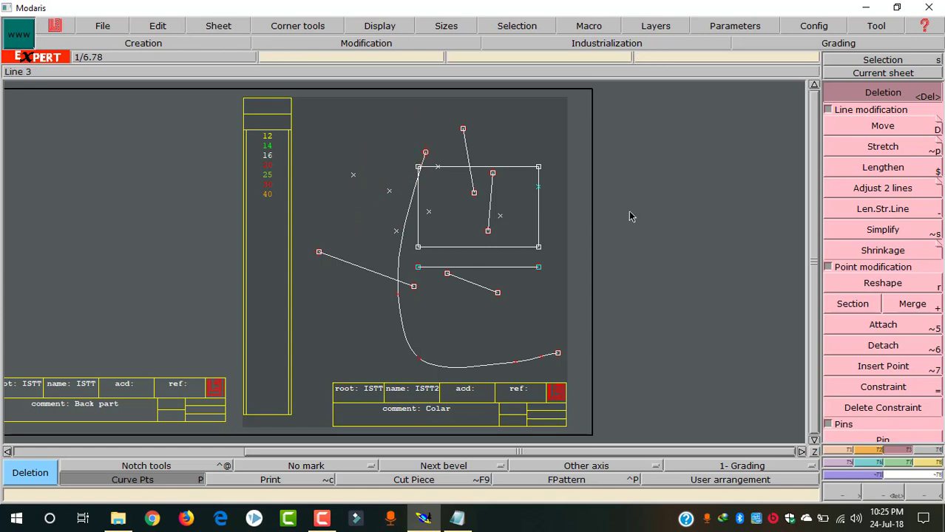
# Step: Box-select the rectangle, lines, curve and points on the Colar sheet and delete them all
pyautogui.click(899, 61)
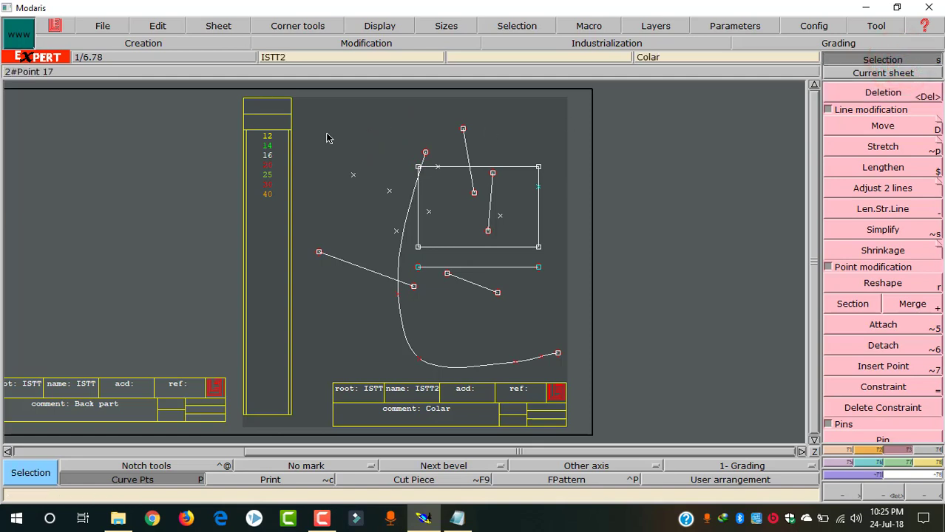
pyautogui.moveTo(303, 117); pyautogui.dragTo(591, 390)
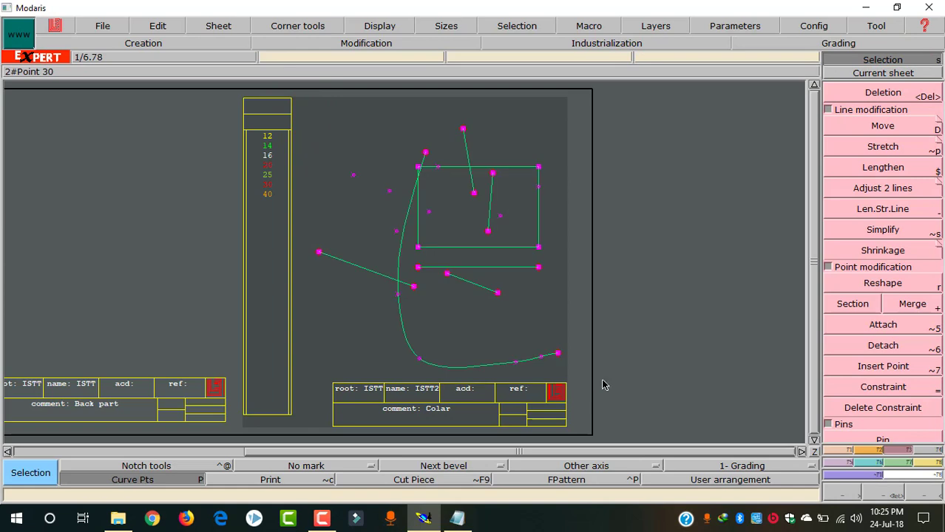
pyautogui.click(849, 94)
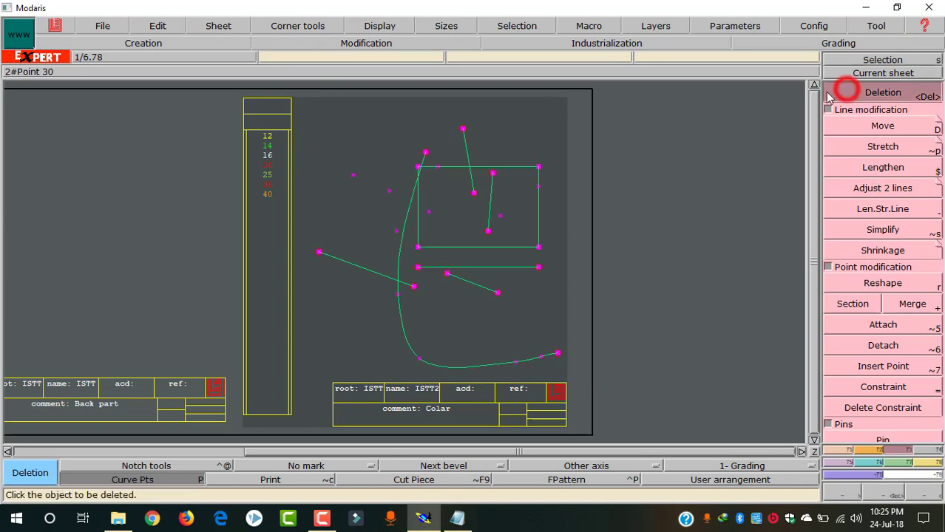
pyautogui.click(465, 172)
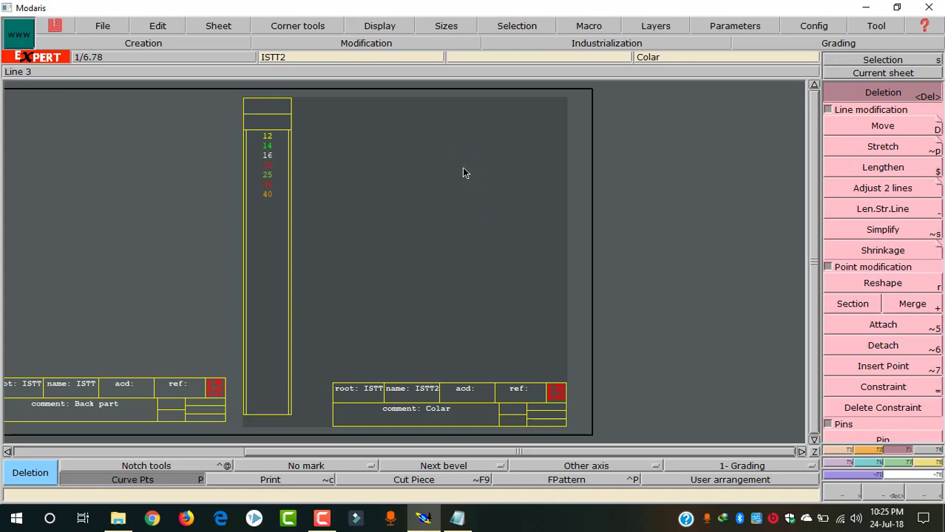